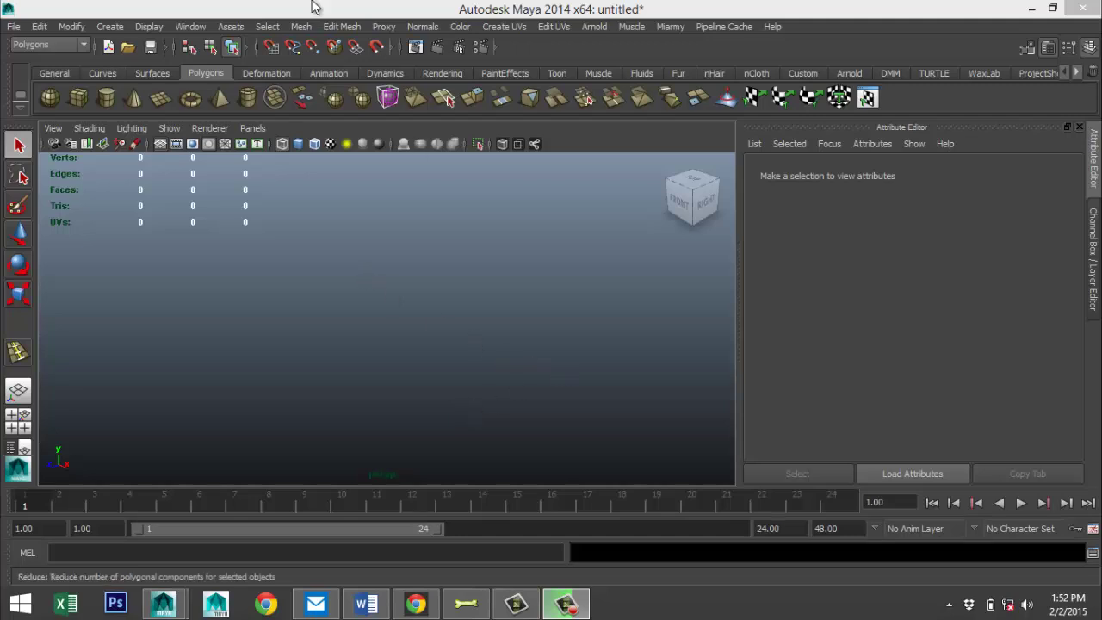
# Turn on the ground grid in the empty perspective view.
pyautogui.click(149, 27)
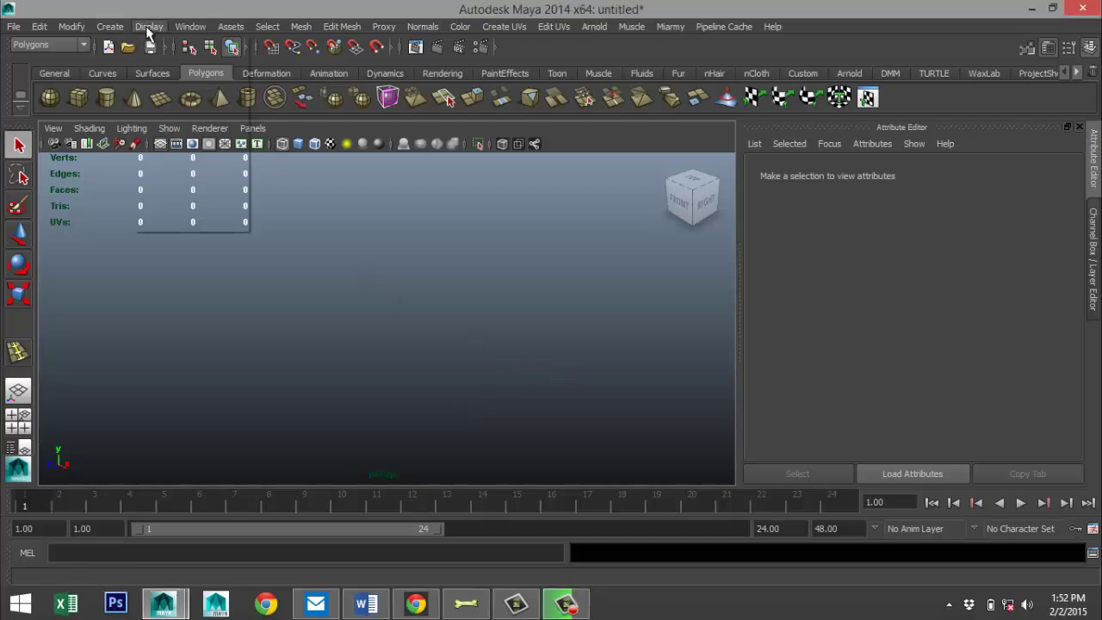
pyautogui.click(156, 50)
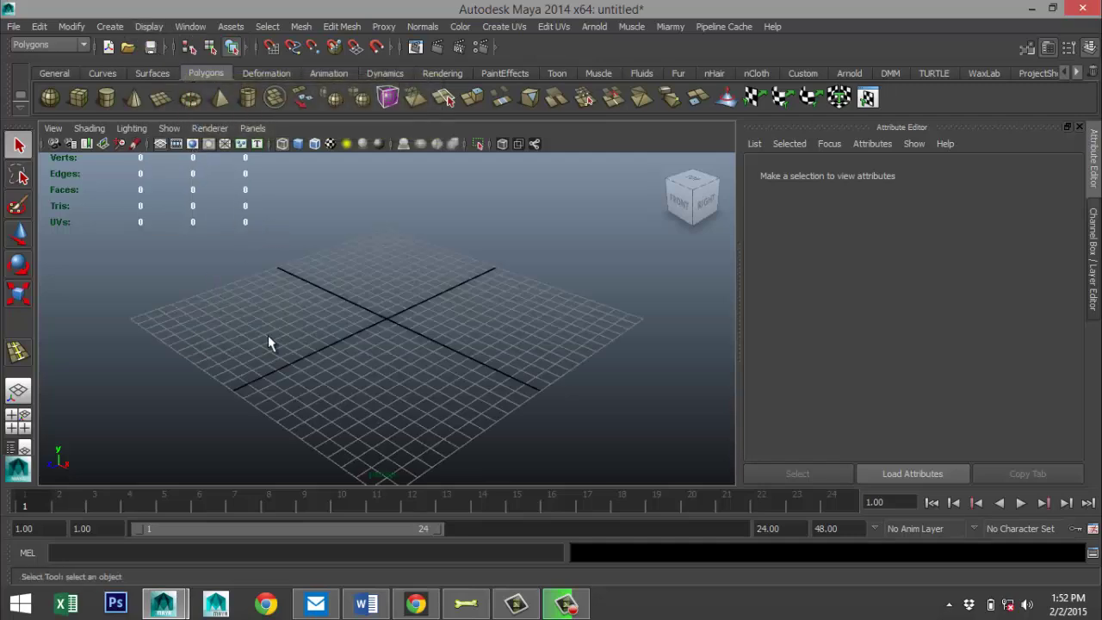
pyautogui.keyDown('alt'); pyautogui.moveTo(290, 322); pyautogui.dragTo(369, 333); pyautogui.keyUp('alt')
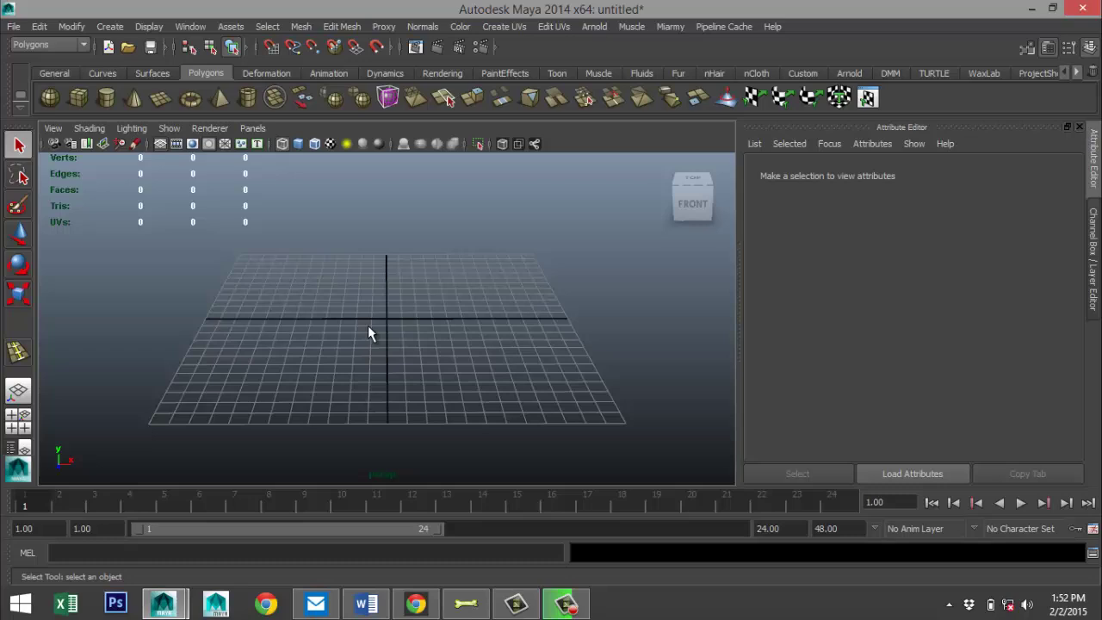
pyautogui.scroll(-2, 362, 323)
pyautogui.scroll(-2, 355, 319)
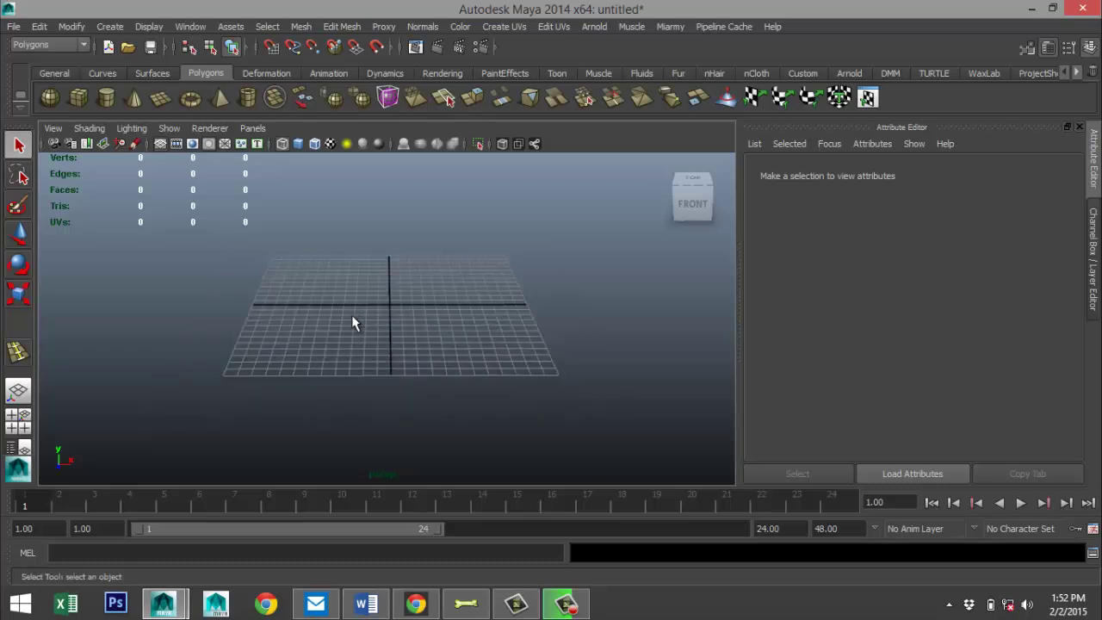
pyautogui.scroll(3, 351, 319)
pyautogui.keyDown('alt'); pyautogui.moveTo(315, 327); pyautogui.dragTo(326, 350); pyautogui.keyUp('alt')
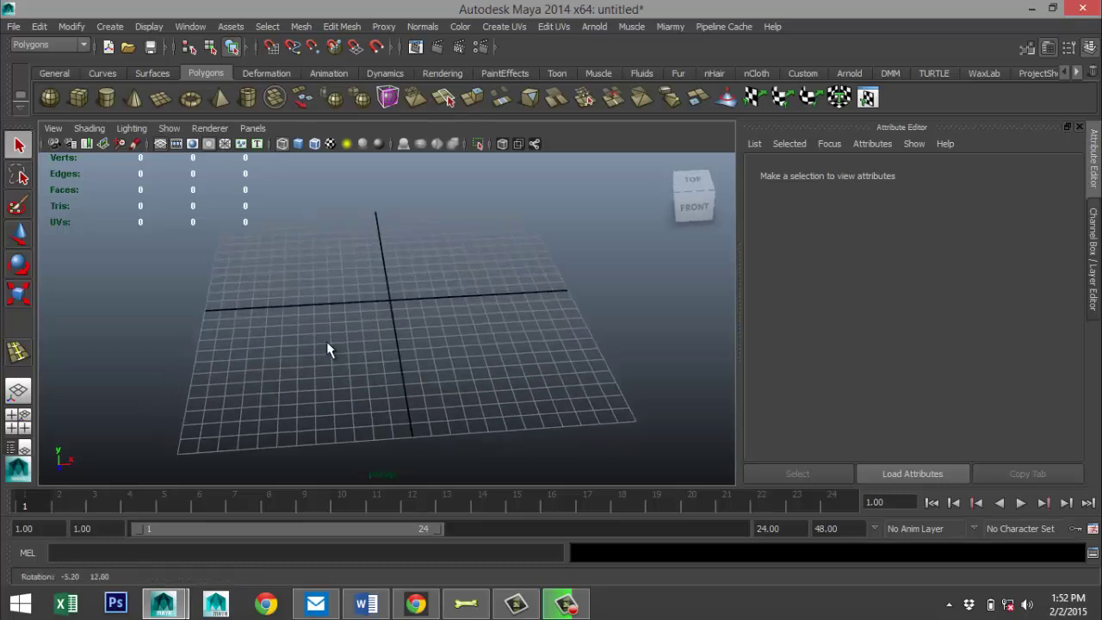
pyautogui.moveTo(319, 339)
pyautogui.keyDown('alt'); pyautogui.mouseDown(button='middle')
pyautogui.moveTo(347, 332)
pyautogui.moveTo(328, 333)
pyautogui.mouseUp(button='middle'); pyautogui.keyUp('alt')
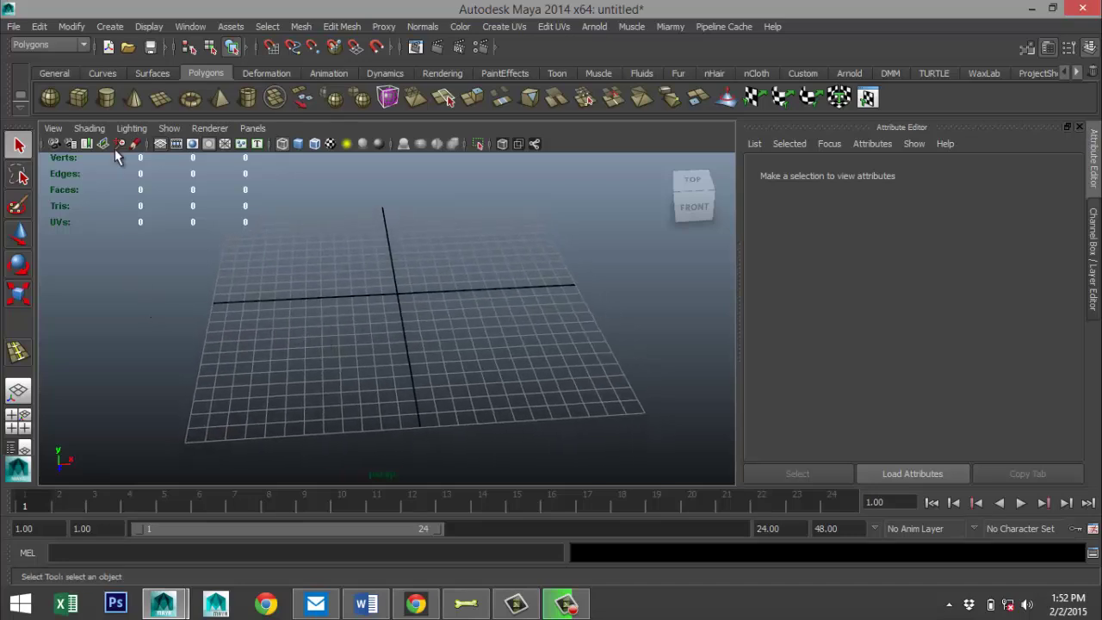
# Create a long polygon cube on the grid, centred at about X -9, Z 8.7, and display it shaded.
pyautogui.click(78, 96)
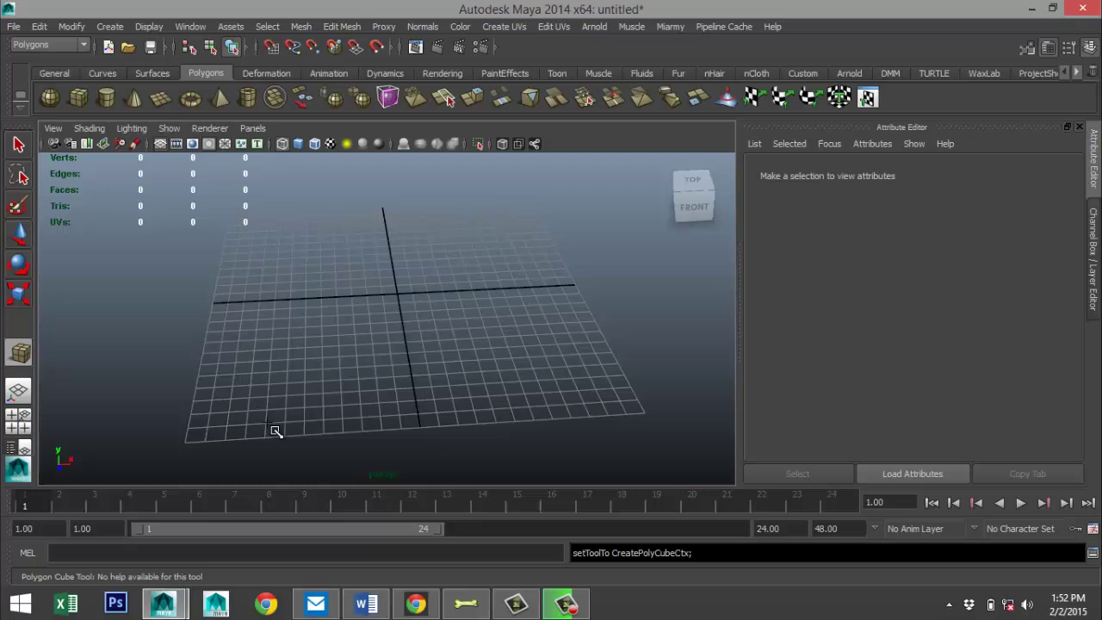
pyautogui.moveTo(235, 421); pyautogui.dragTo(264, 382)
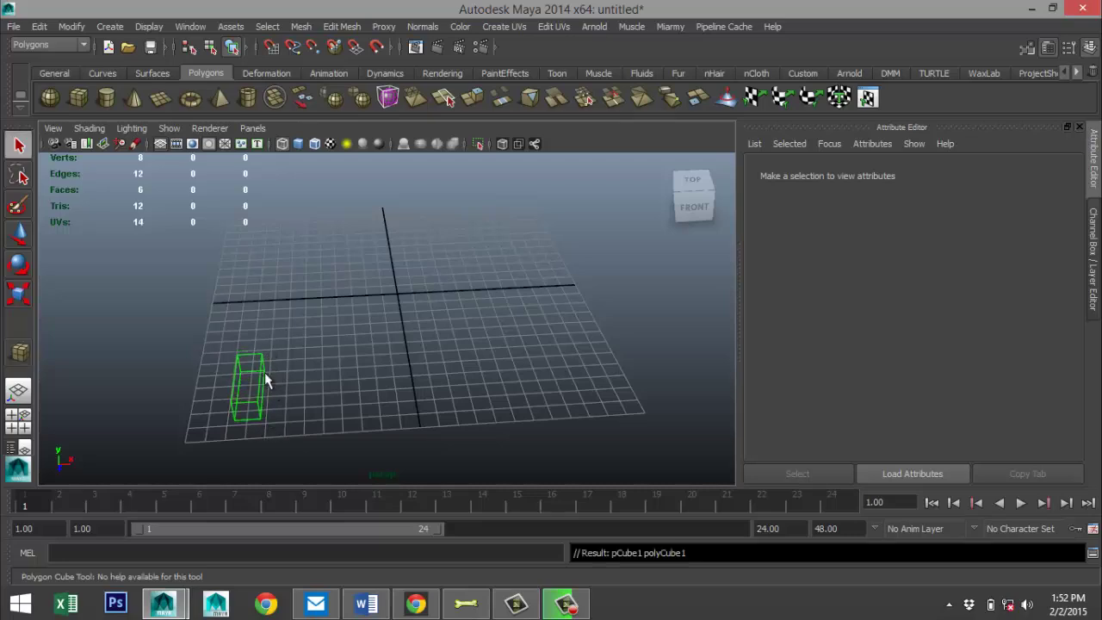
pyautogui.press('5')
pyautogui.scroll(3, 319, 404)
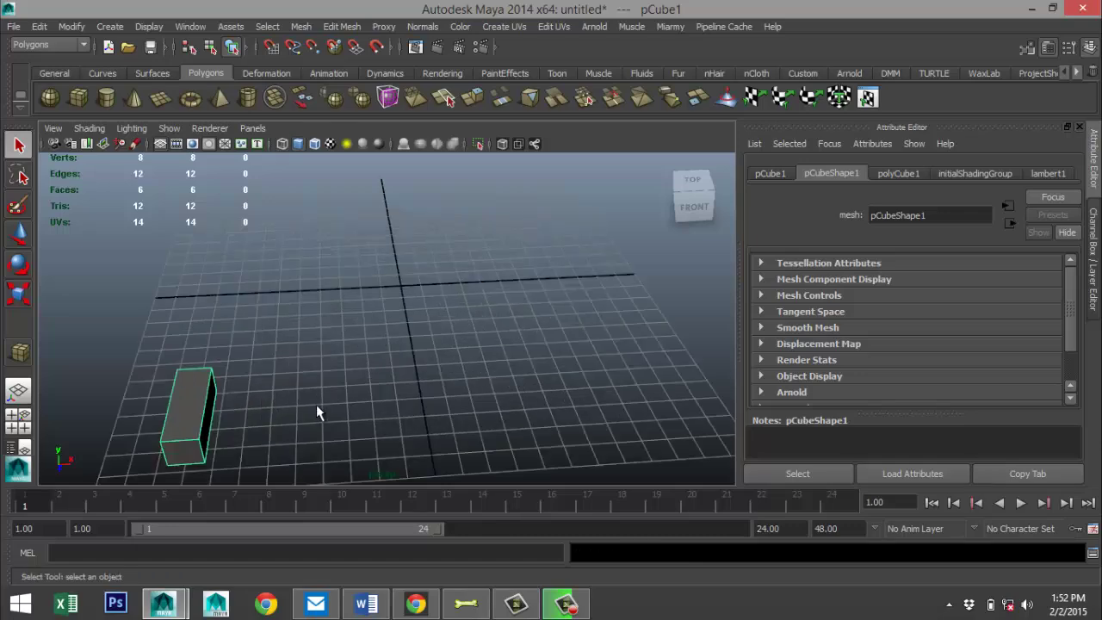
# Flatten the block by scaling its height to about 0.618 along Y.
pyautogui.scroll(1, 316, 405)
pyautogui.keyDown('alt'); pyautogui.moveTo(212, 391); pyautogui.dragTo(325, 342, button='middle'); pyautogui.keyUp('alt')
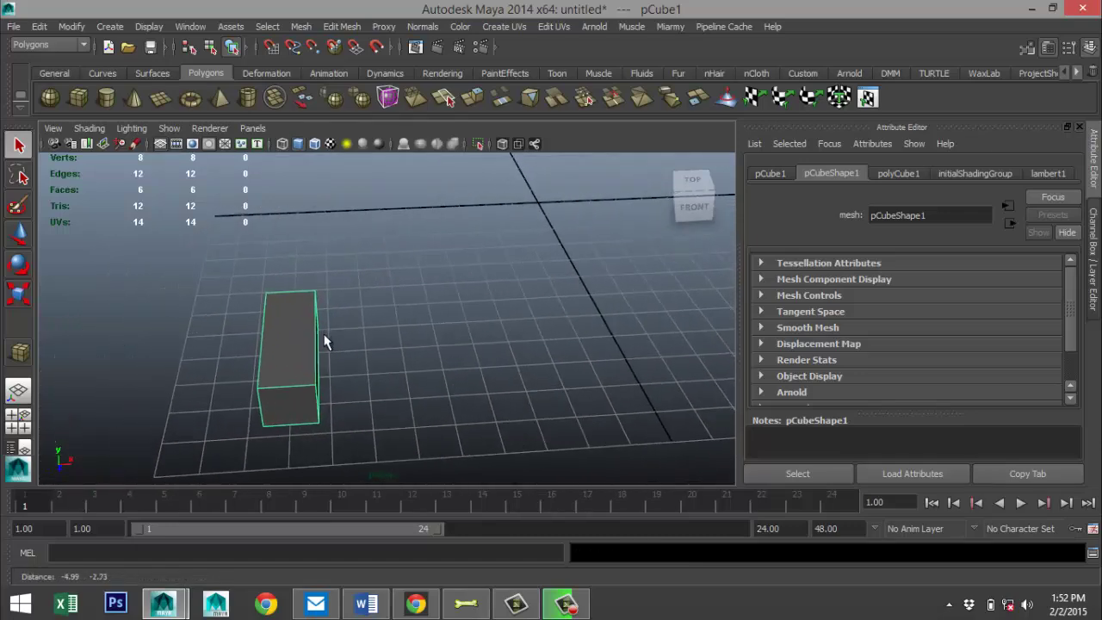
pyautogui.scroll(2, 345, 366)
pyautogui.keyDown('alt'); pyautogui.moveTo(310, 387); pyautogui.dragTo(390, 376); pyautogui.keyUp('alt')
pyautogui.press('r')
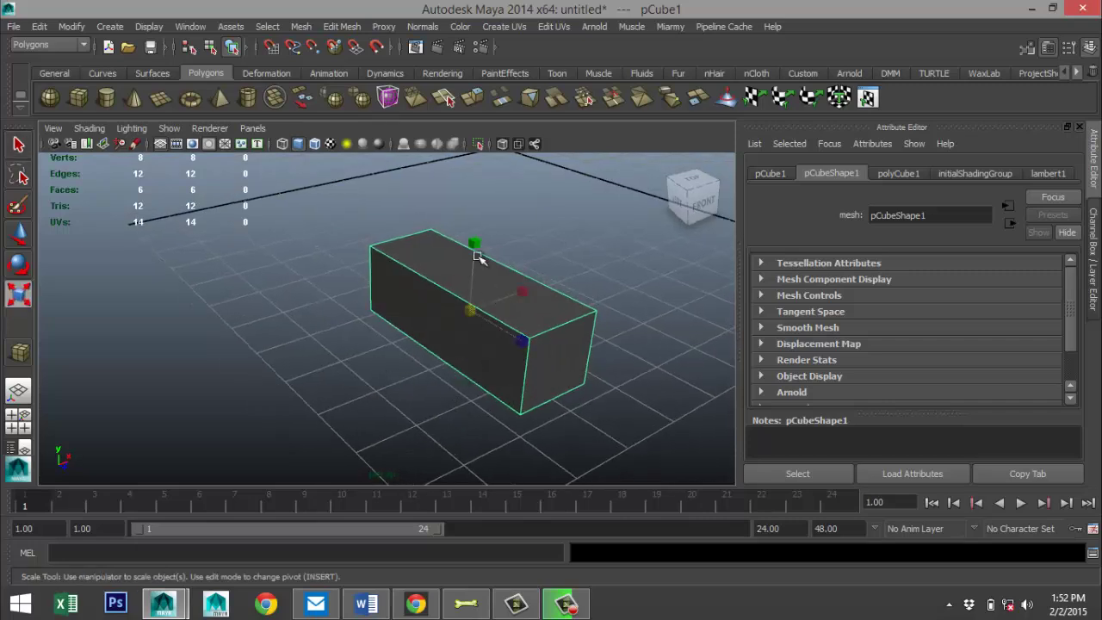
pyautogui.moveTo(475, 243); pyautogui.dragTo(474, 267)
# Bevel the block's four top edges with an offset of about 0.138.
pyautogui.moveTo(487, 332); pyautogui.dragTo(502, 203, button='right')
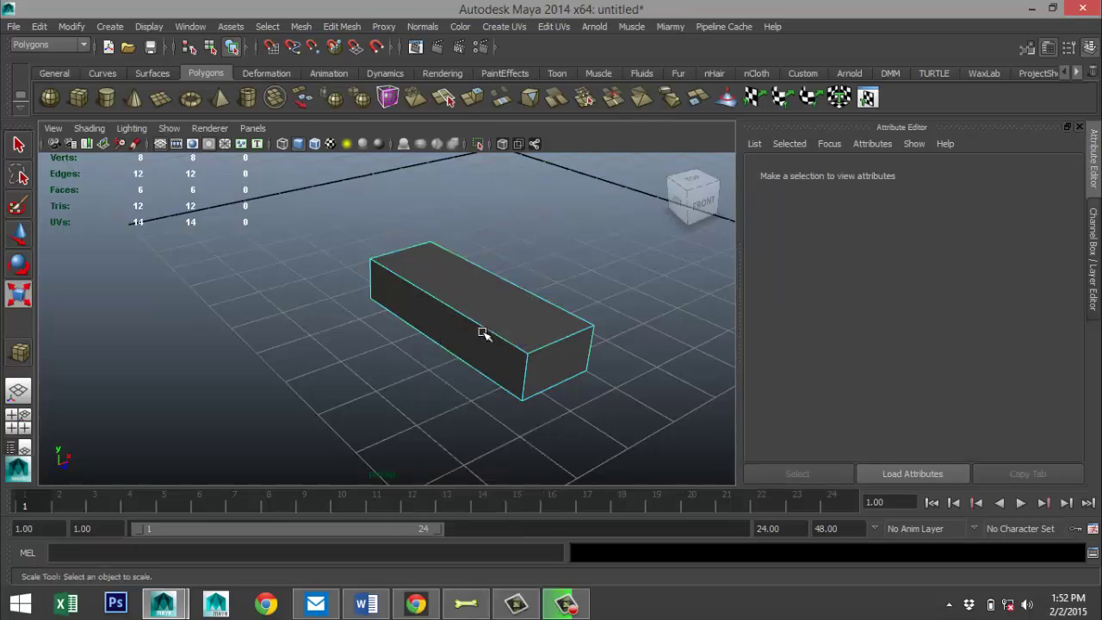
pyautogui.click(484, 328)
pyautogui.keyDown('shift'); pyautogui.click(537, 298); pyautogui.keyUp('shift')
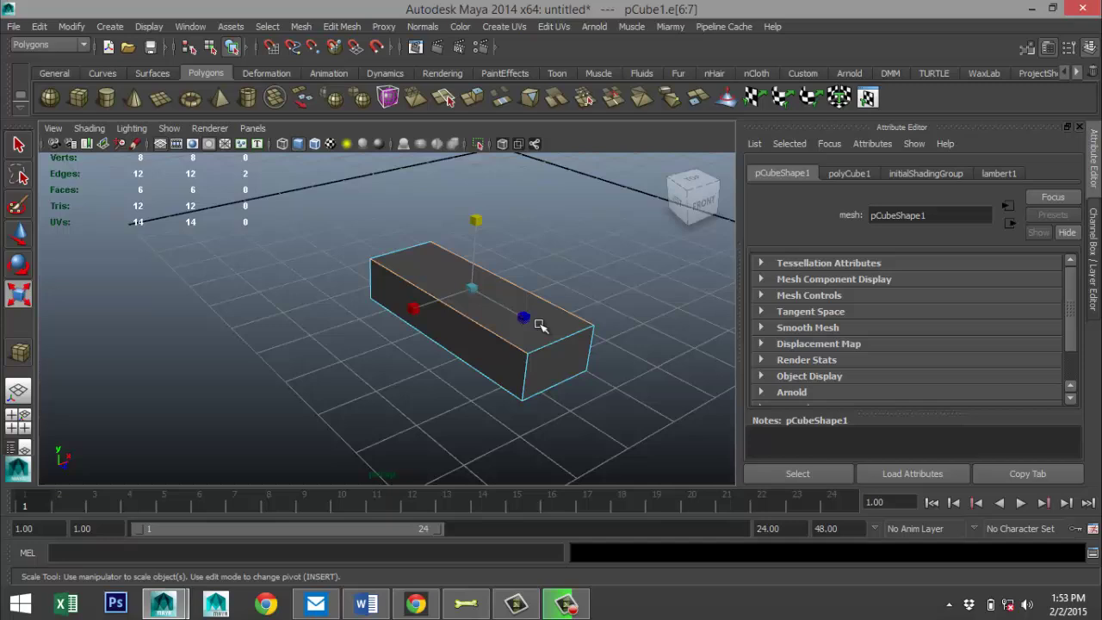
pyautogui.keyDown('shift'); pyautogui.click(546, 341); pyautogui.keyUp('shift')
pyautogui.keyDown('shift'); pyautogui.click(401, 253); pyautogui.keyUp('shift')
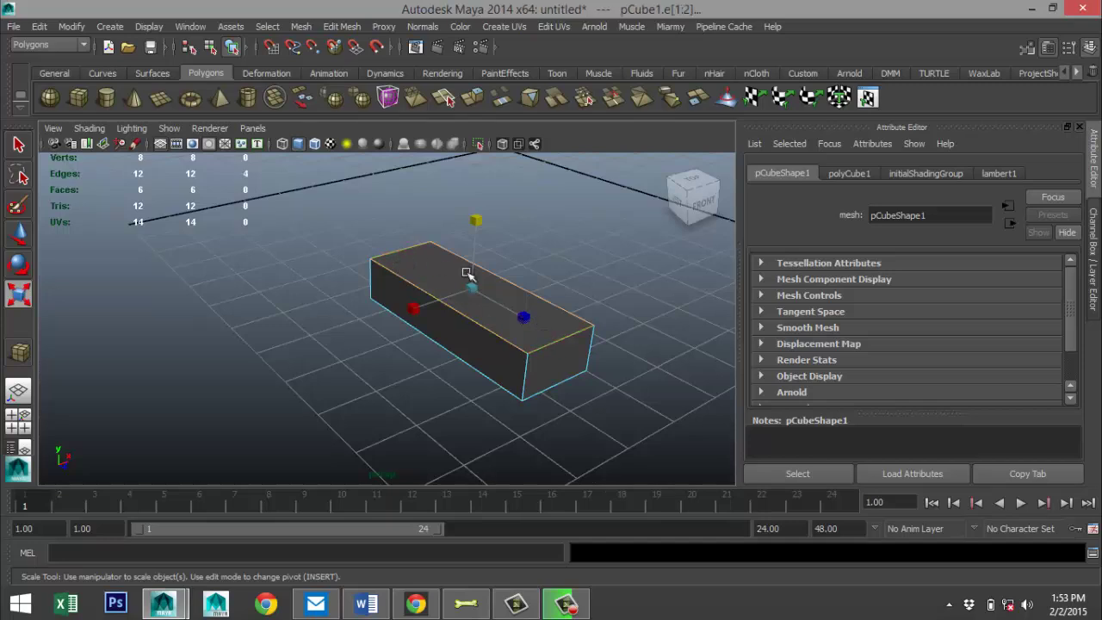
pyautogui.click(343, 26)
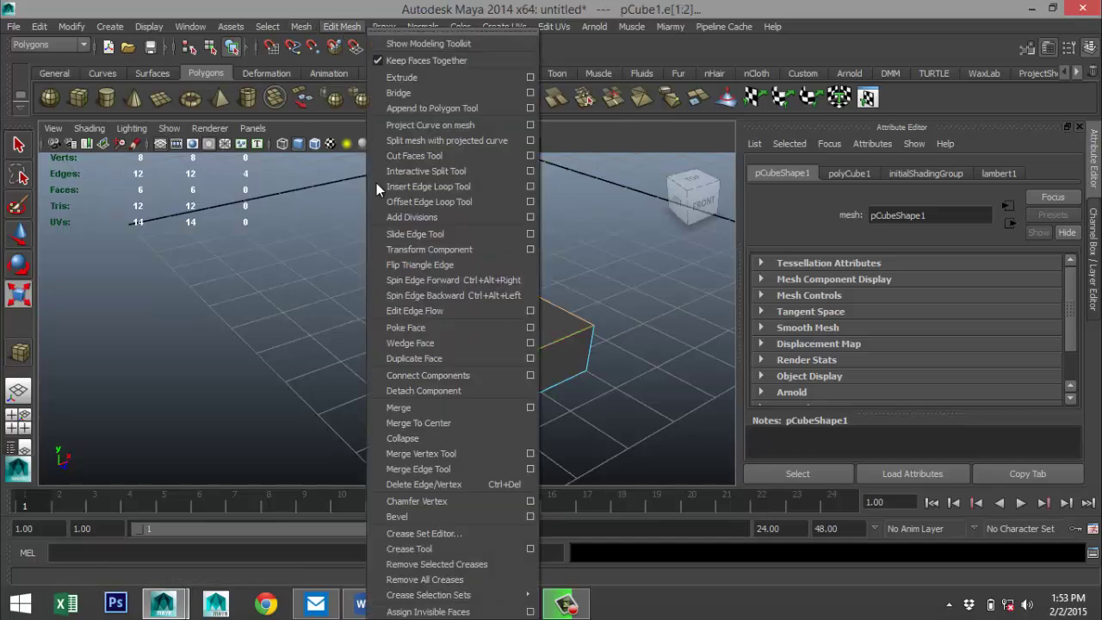
pyautogui.click(445, 515)
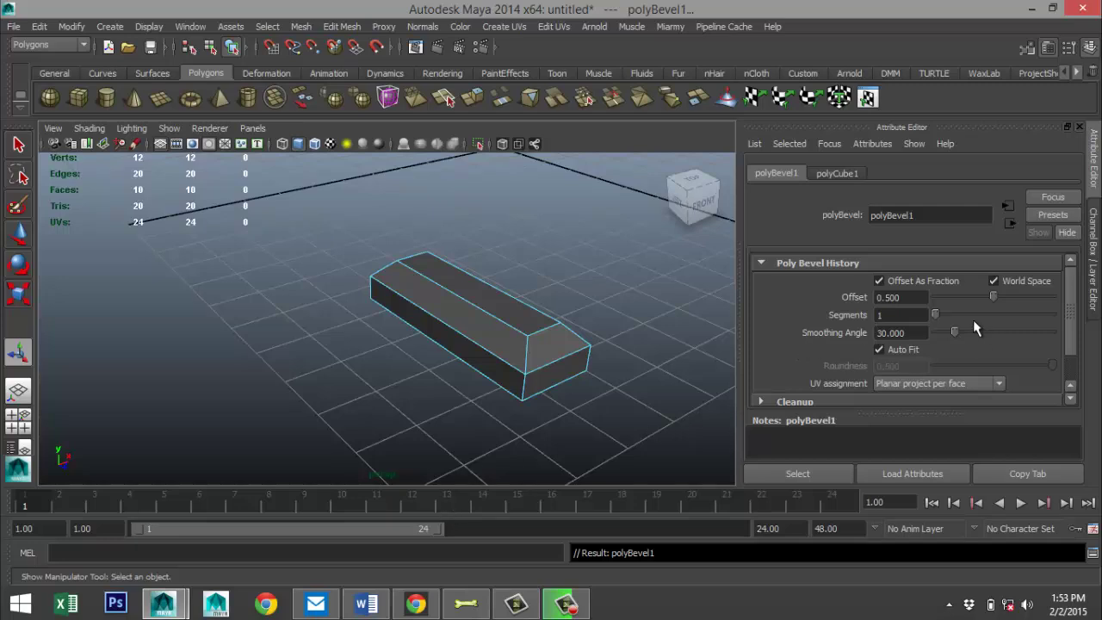
pyautogui.moveTo(994, 296); pyautogui.dragTo(912, 298)
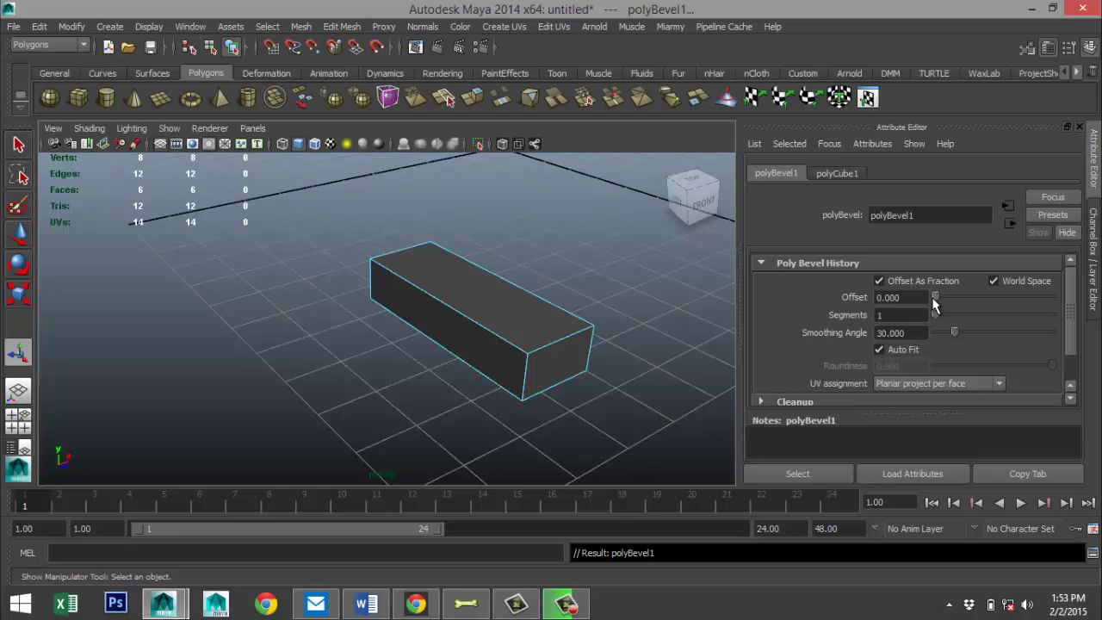
pyautogui.moveTo(936, 297); pyautogui.dragTo(952, 302)
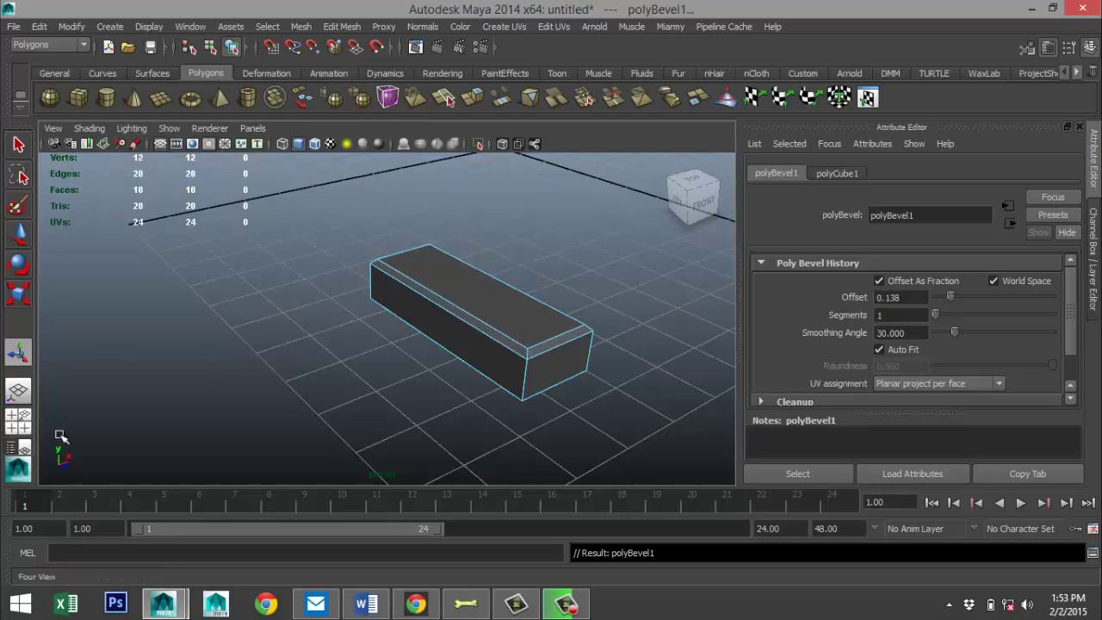
# Switch to the top view, frame the beveled block and display it shaded.
pyautogui.click(23, 428)
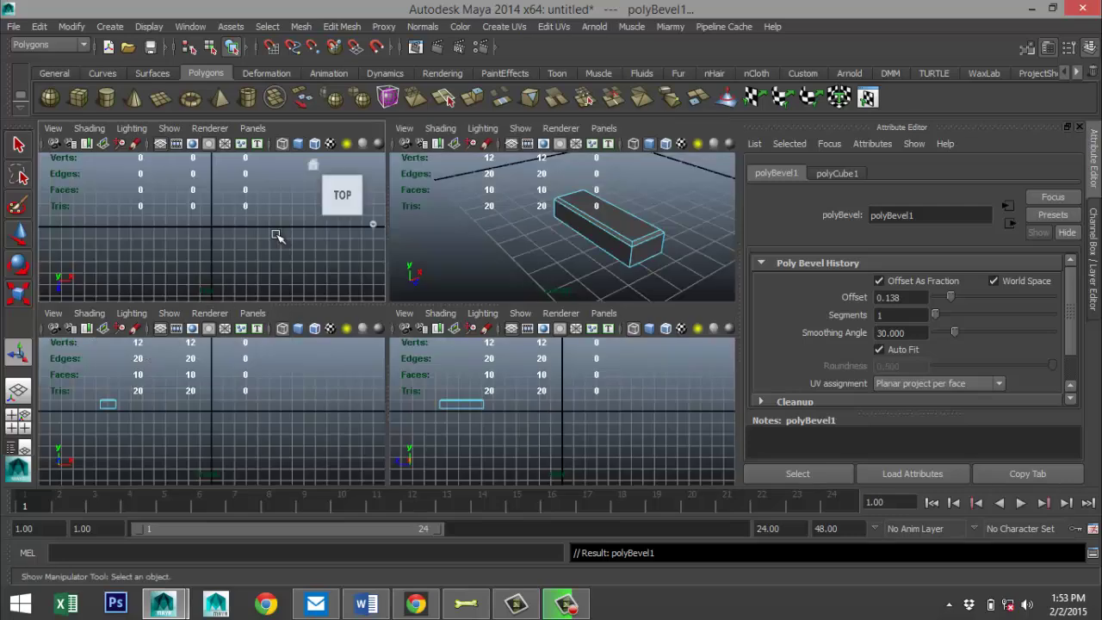
pyautogui.press('space')
pyautogui.moveTo(279, 238); pyautogui.dragTo(379, 309, button='middle')
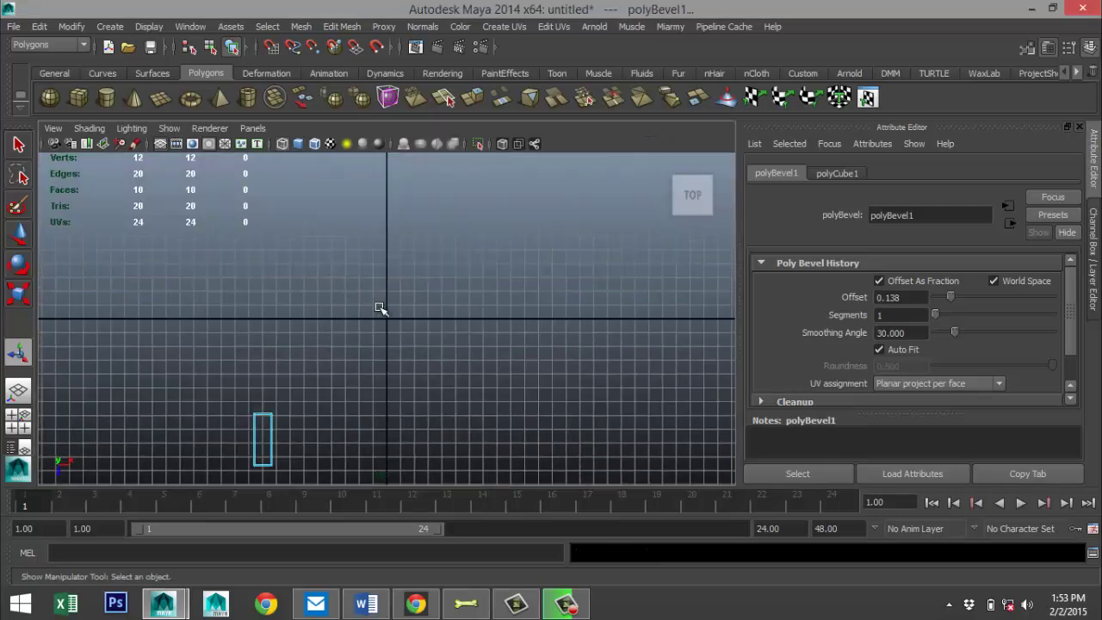
pyautogui.press('f')
pyautogui.scroll(-4, 381, 308)
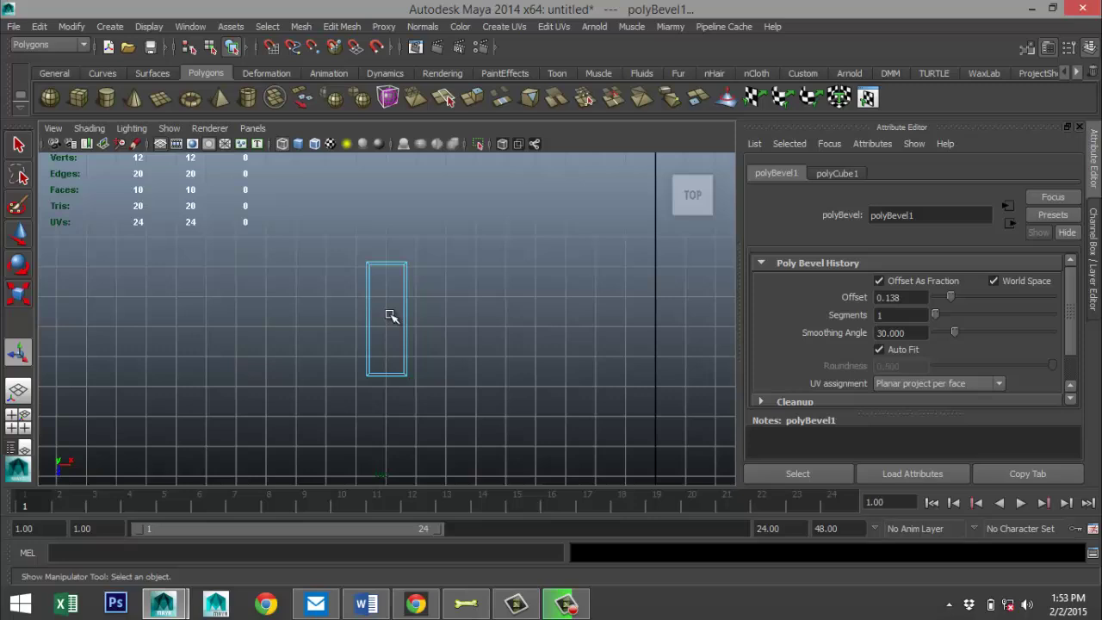
pyautogui.press('5')
pyautogui.scroll(2, 423, 310)
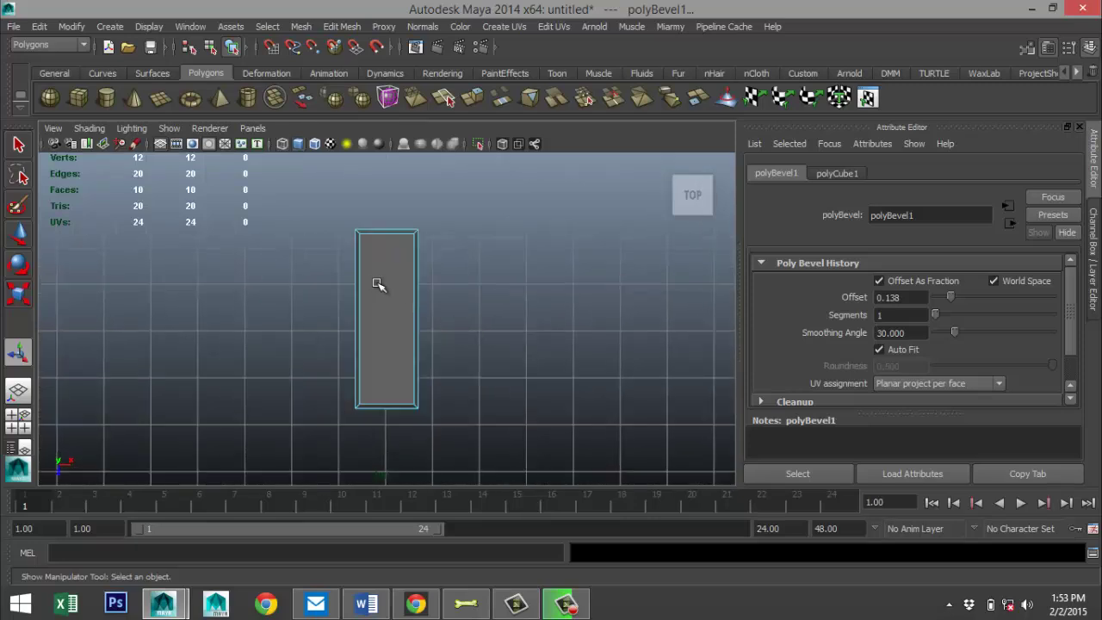
# Return the block to object mode and rotate it to -45 degrees about Y.
pyautogui.moveTo(379, 286); pyautogui.dragTo(452, 222, button='right')
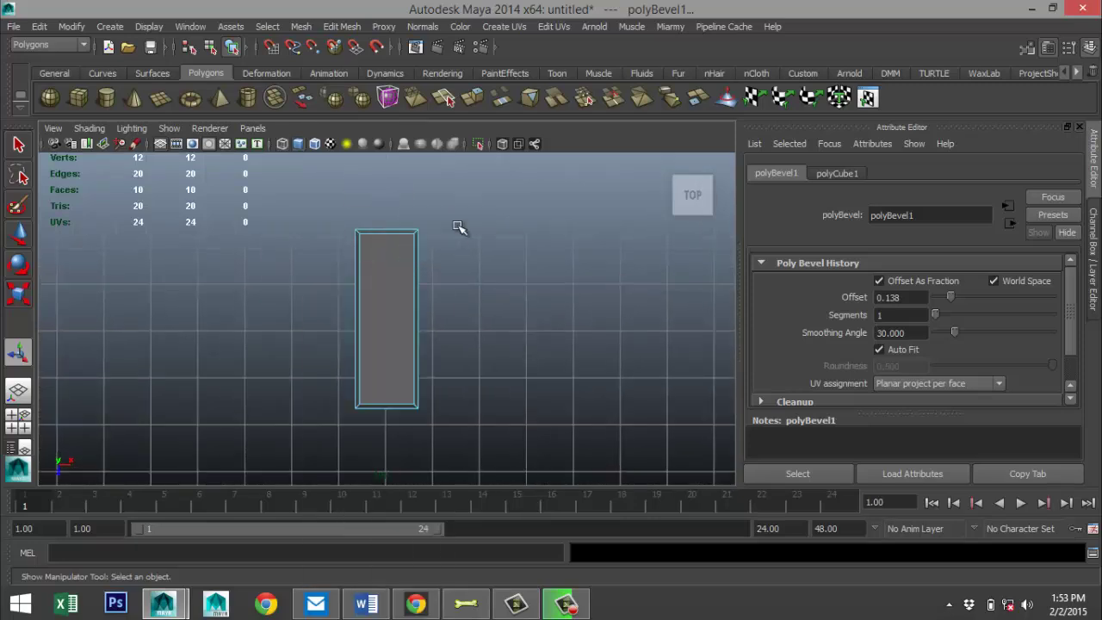
pyautogui.click(403, 272)
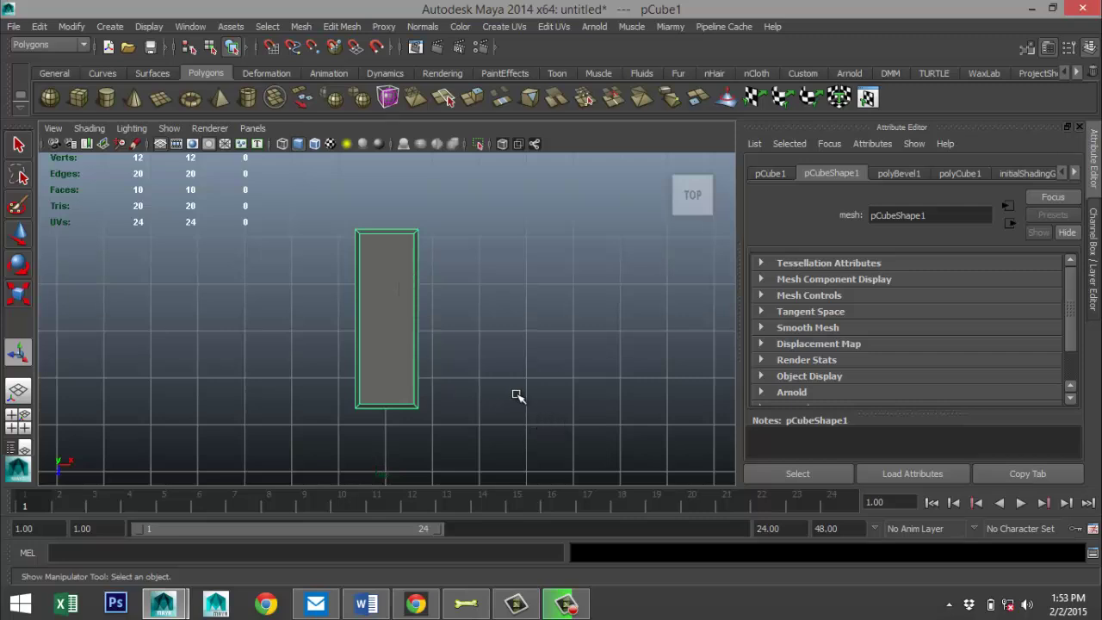
pyautogui.press('e')
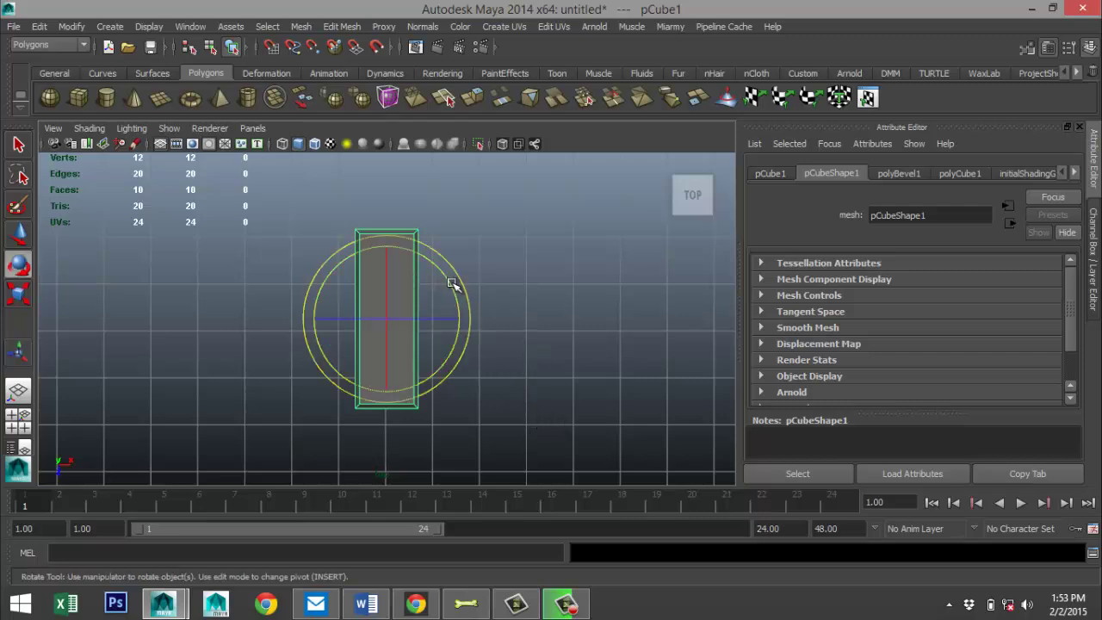
pyautogui.moveTo(450, 286); pyautogui.dragTo(468, 337)
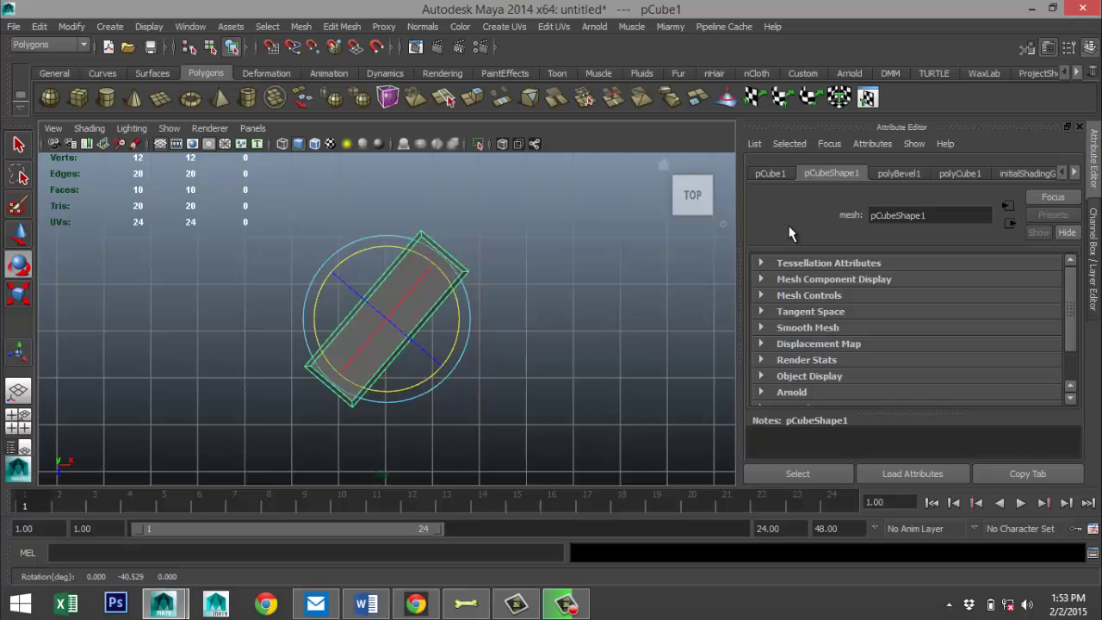
pyautogui.click(771, 176)
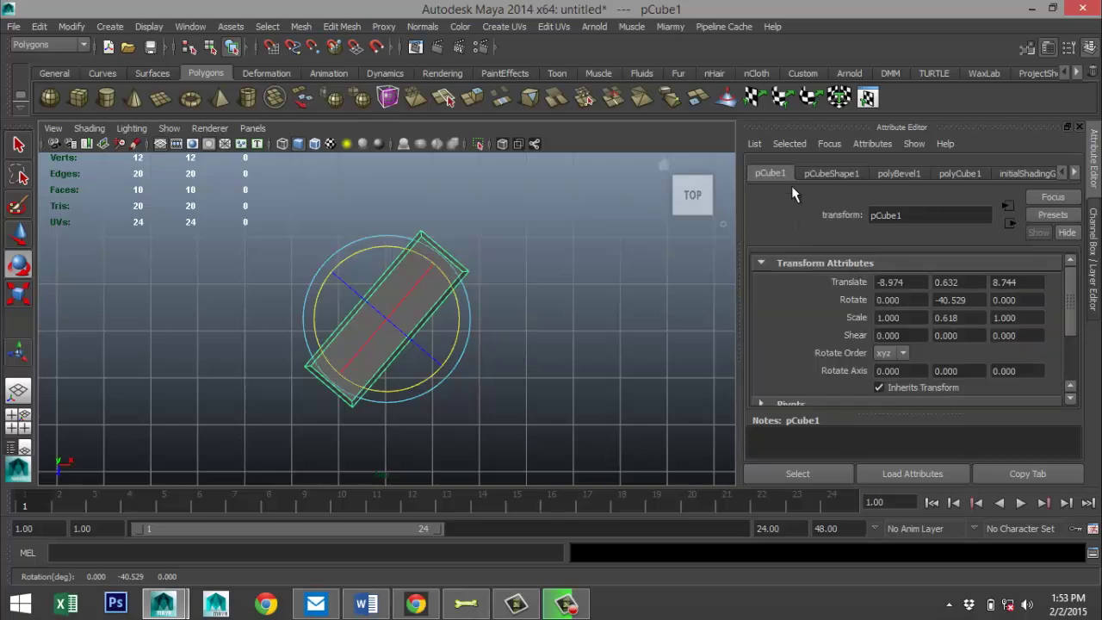
pyautogui.click(974, 299)
pyautogui.write('-45')
pyautogui.press('Return')
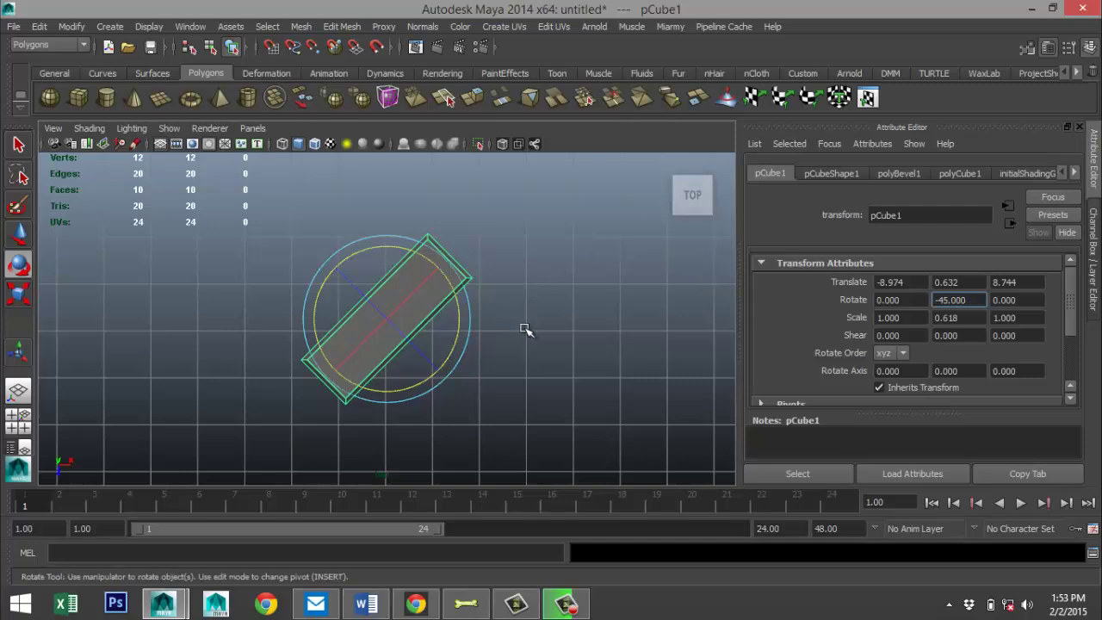
# Duplicate the angled block and move the copy along X to about -4.97, clear of the original.
pyautogui.click(454, 324)
pyautogui.click(431, 304)
pyautogui.hotkey('ctrl', 'd')
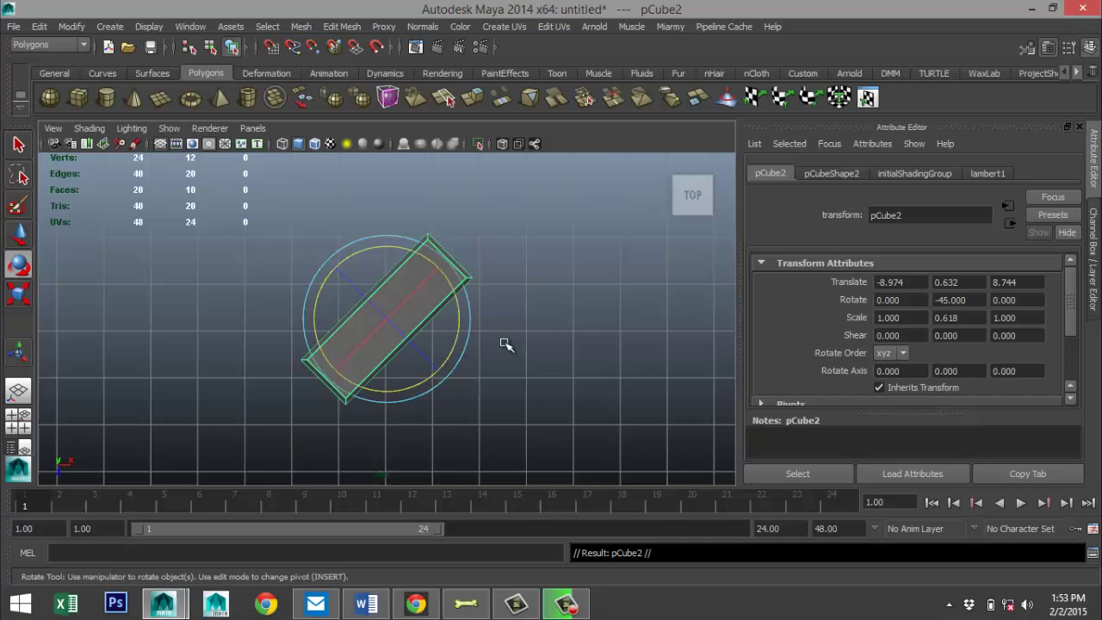
pyautogui.press('w')
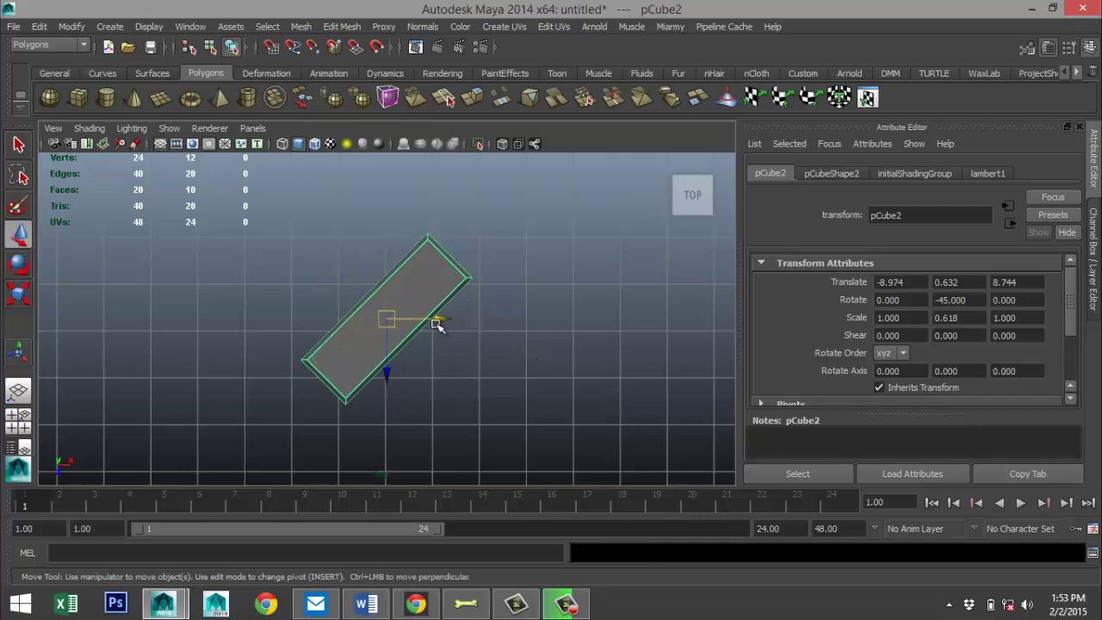
pyautogui.moveTo(445, 318); pyautogui.dragTo(629, 352)
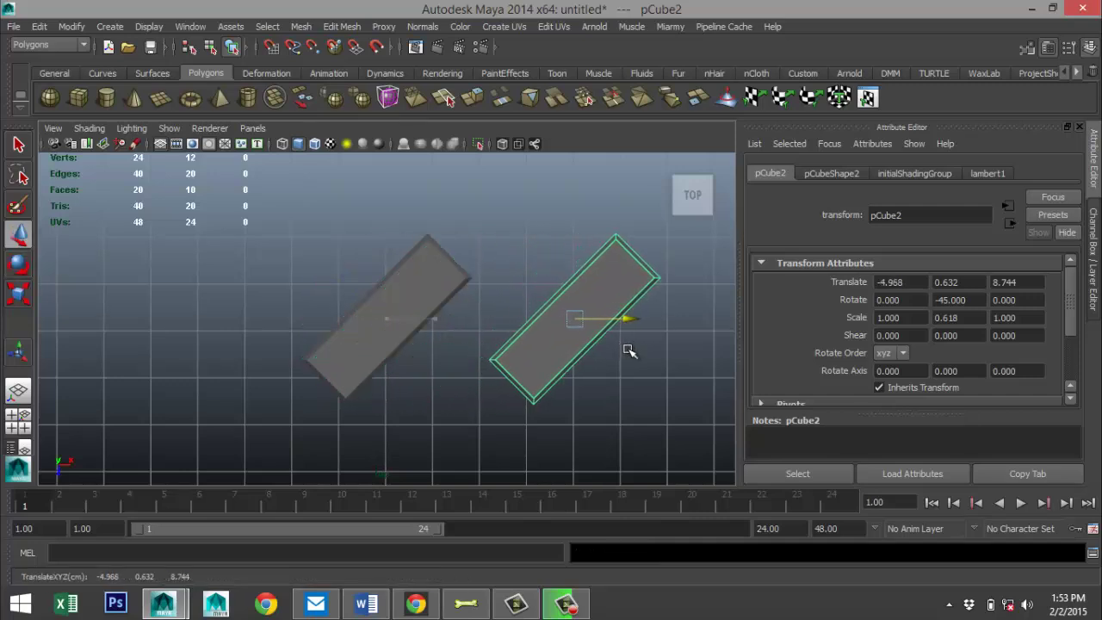
# Rotate the duplicate block to 45 degrees about Y so it mirrors the original's angle.
pyautogui.press('e')
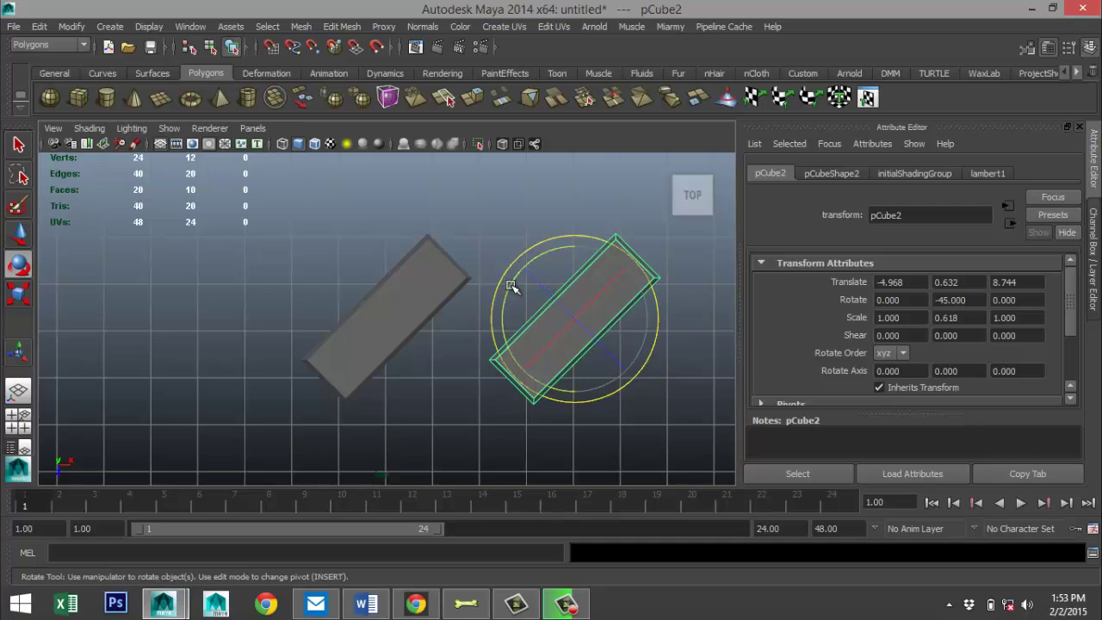
pyautogui.moveTo(512, 290); pyautogui.dragTo(553, 373)
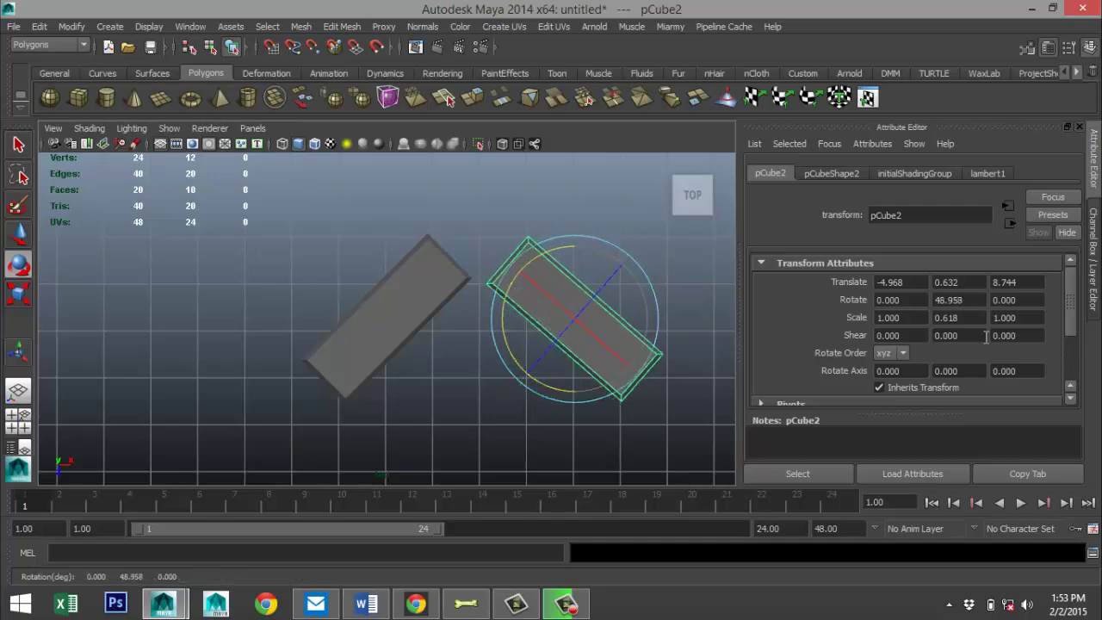
pyautogui.doubleClick(980, 300)
pyautogui.write('45')
pyautogui.press('Return')
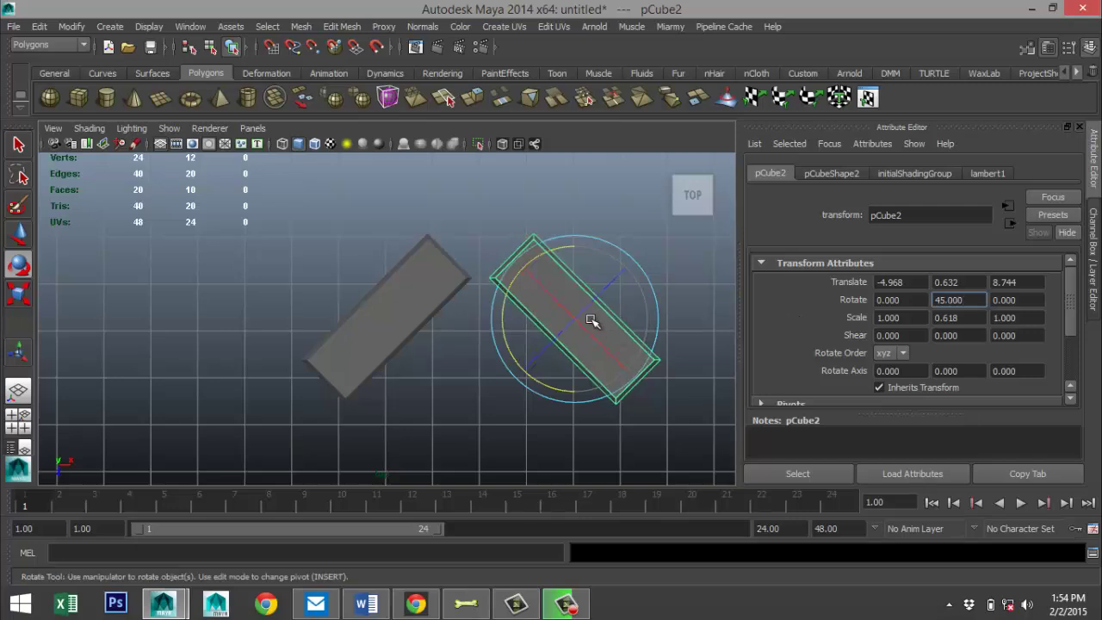
# Move the duplicate block until its end butts against the original's long side, at about X -6.28 and Z 9.72.
pyautogui.click(588, 179)
pyautogui.click(538, 328)
pyautogui.press('w')
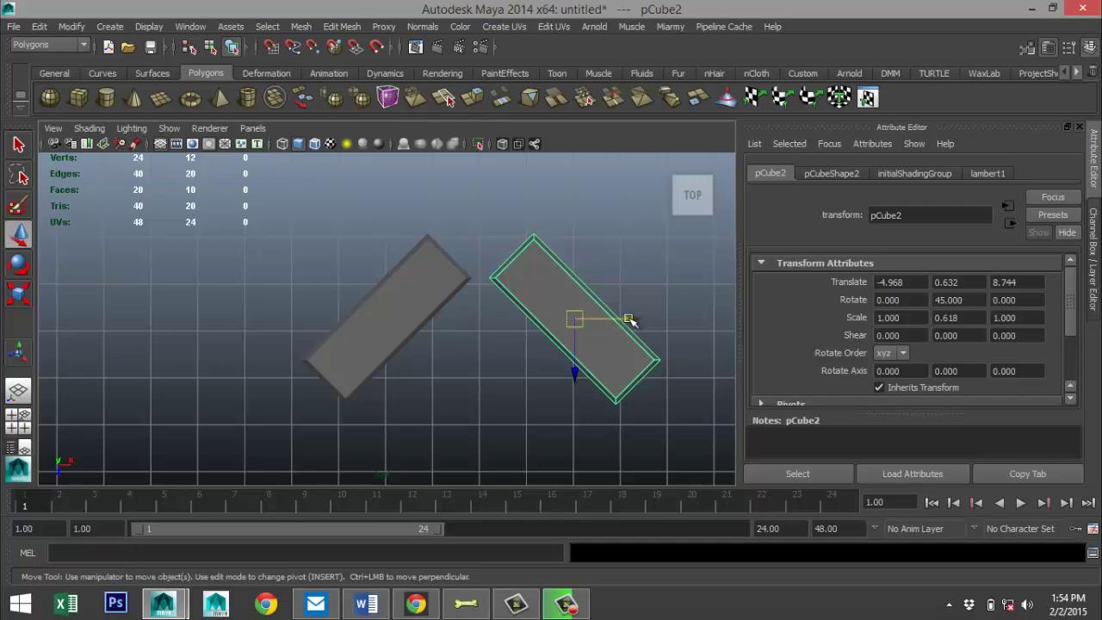
pyautogui.moveTo(630, 320); pyautogui.dragTo(520, 339)
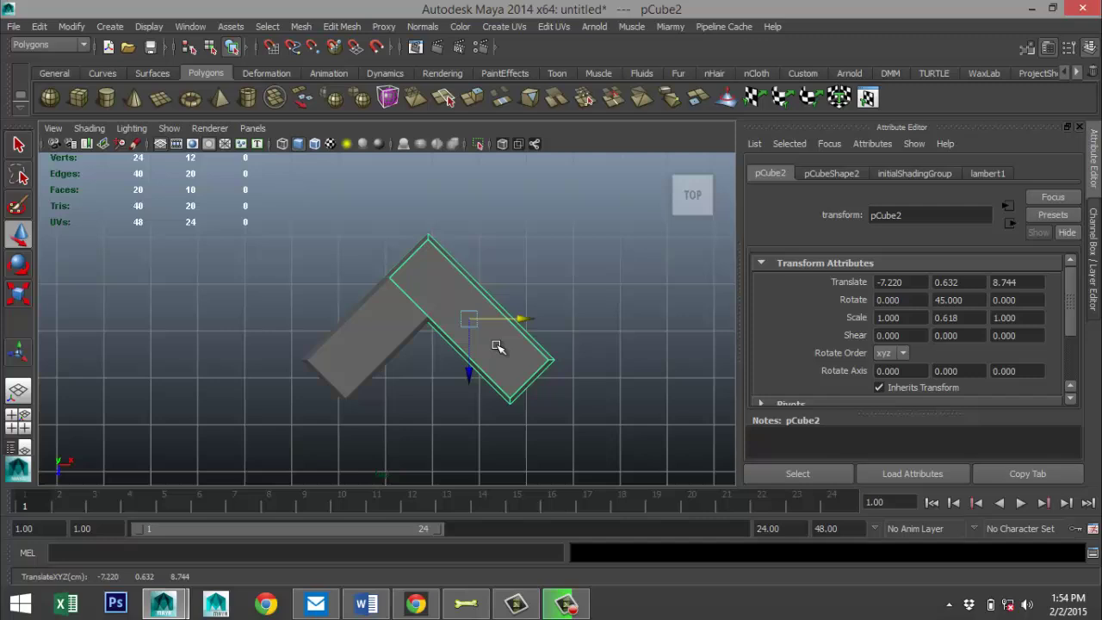
pyautogui.moveTo(469, 373); pyautogui.dragTo(510, 463)
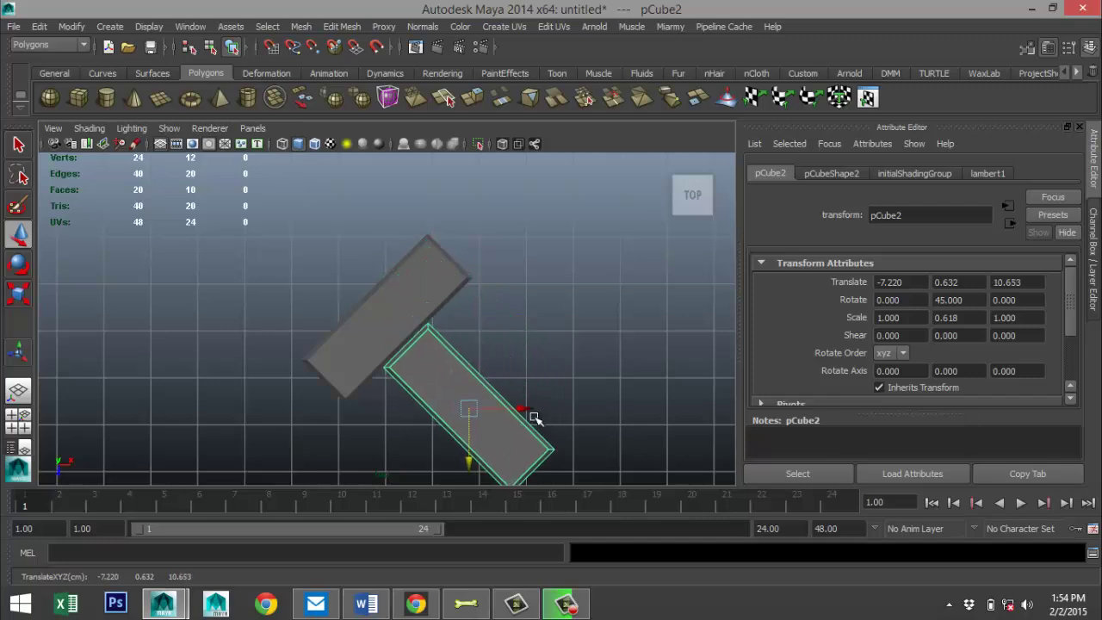
pyautogui.moveTo(534, 418); pyautogui.dragTo(569, 410)
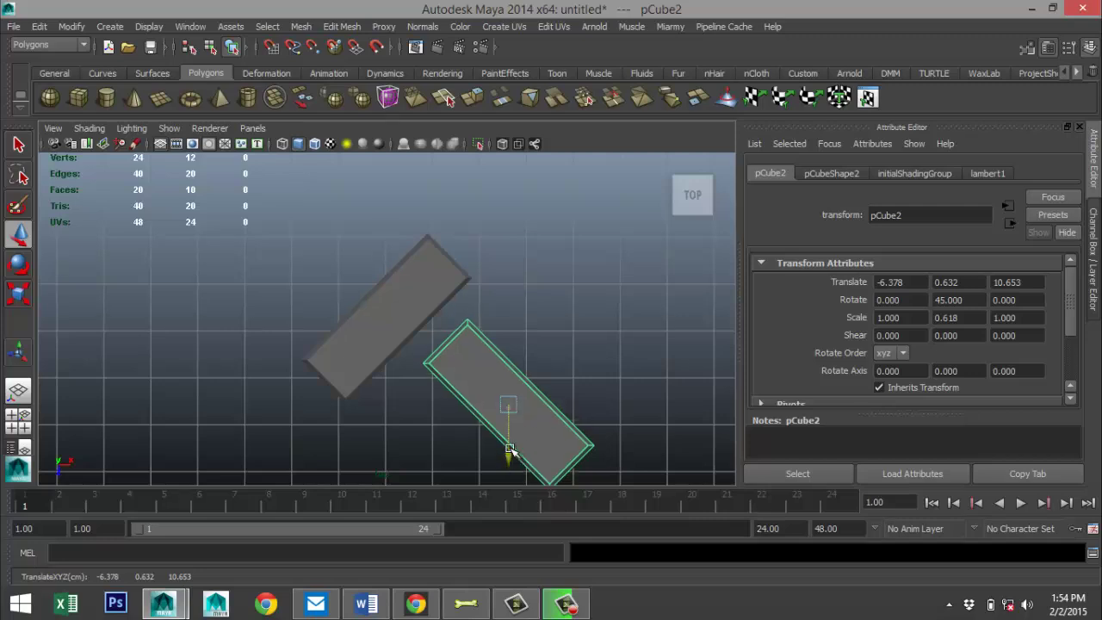
pyautogui.moveTo(510, 449); pyautogui.dragTo(510, 416)
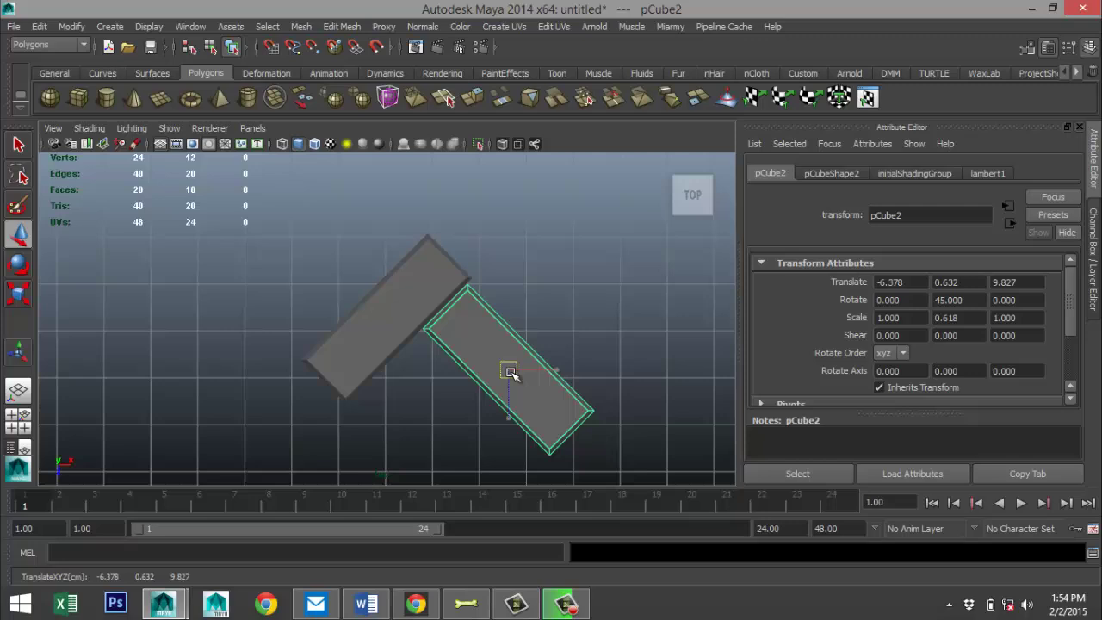
pyautogui.moveTo(511, 373); pyautogui.dragTo(516, 368)
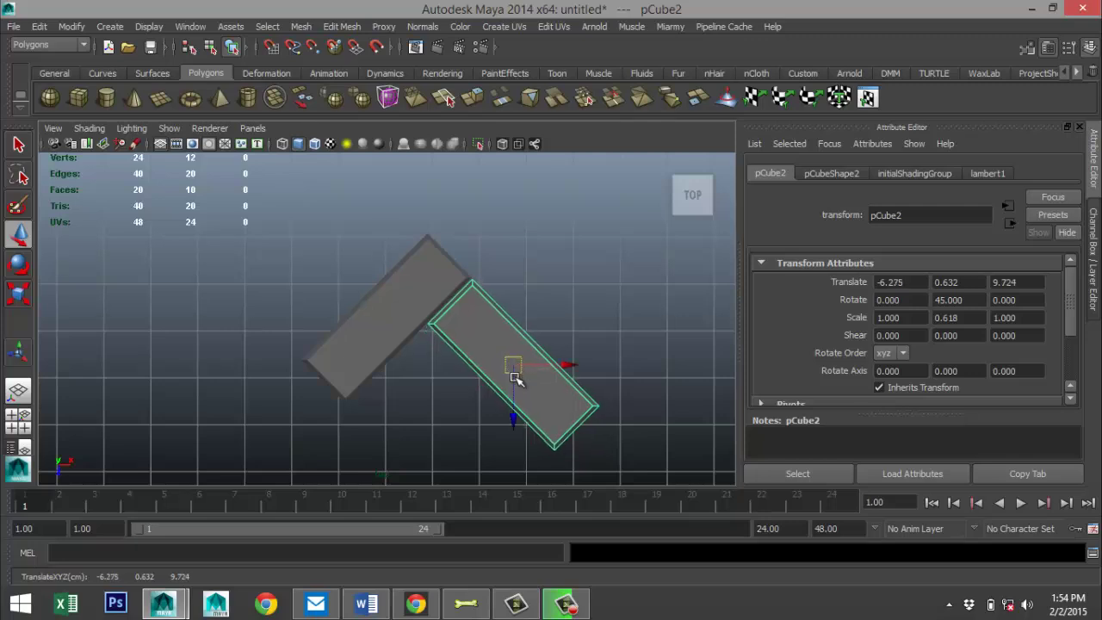
# Duplicate both angled blocks together and move the pair along X, placing the 45-degree copy at about -0.87 to continue the zigzag.
pyautogui.scroll(-3, 504, 392)
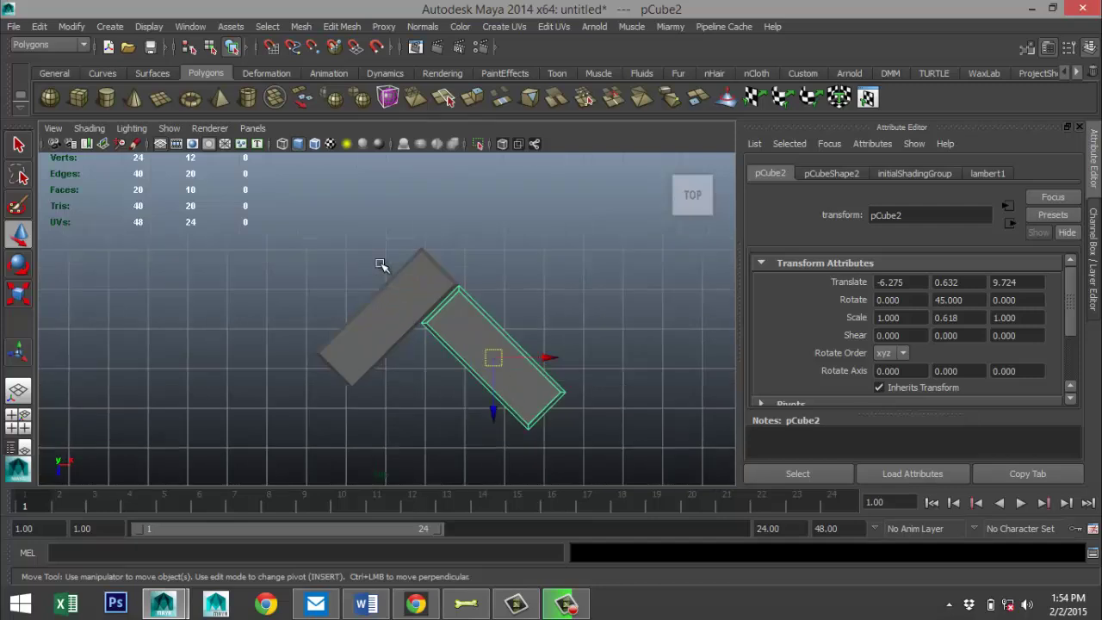
pyautogui.moveTo(315, 229); pyautogui.dragTo(644, 459)
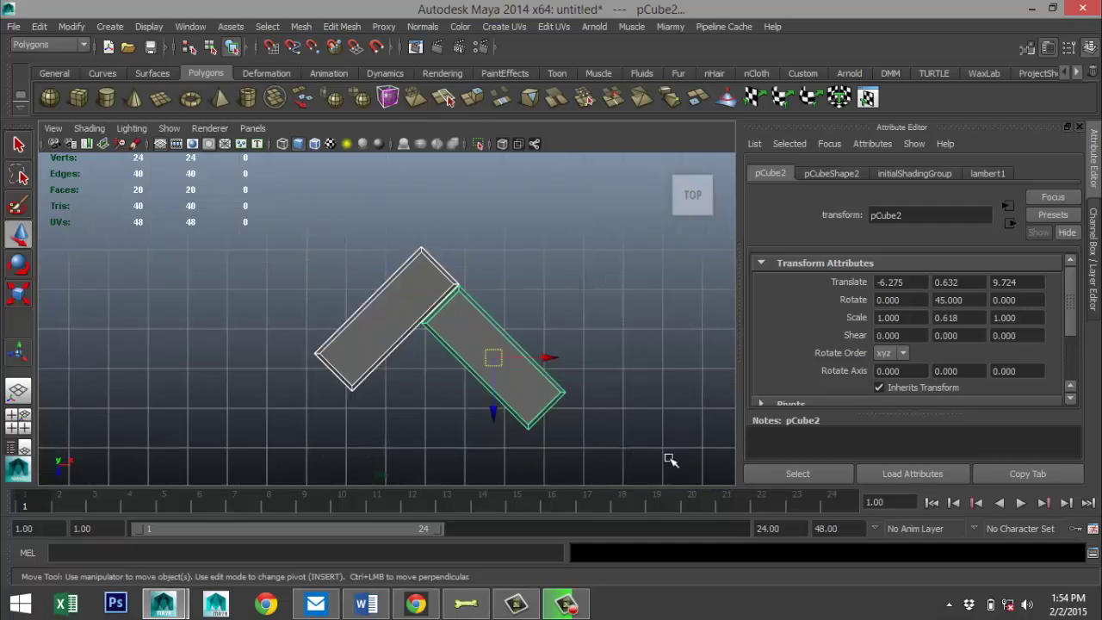
pyautogui.hotkey('ctrl', 'd')
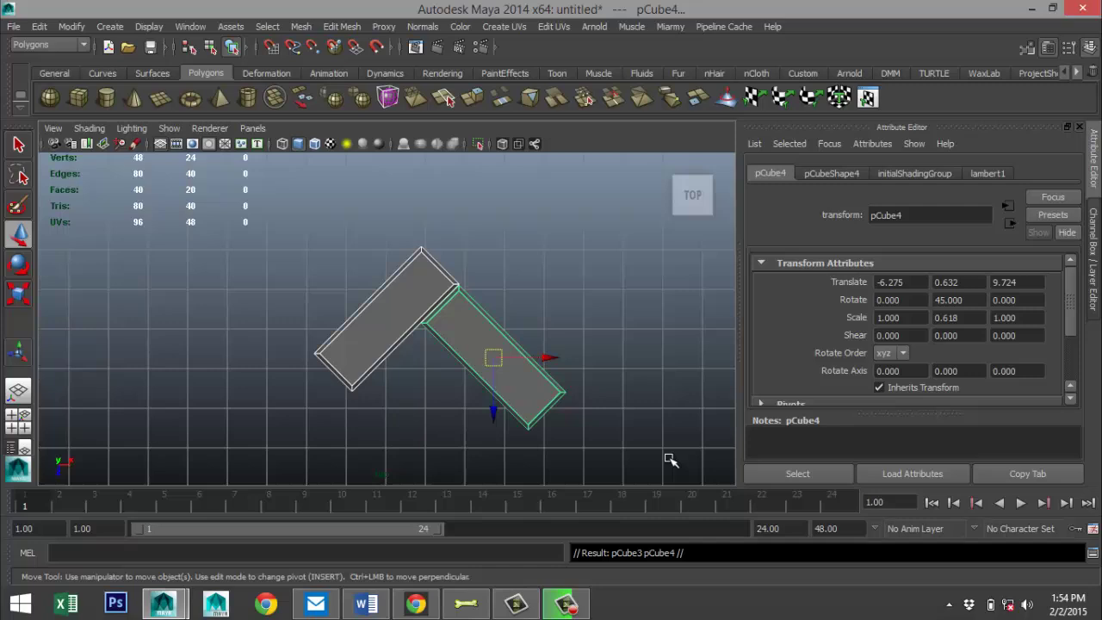
pyautogui.moveTo(551, 360); pyautogui.dragTo(762, 336)
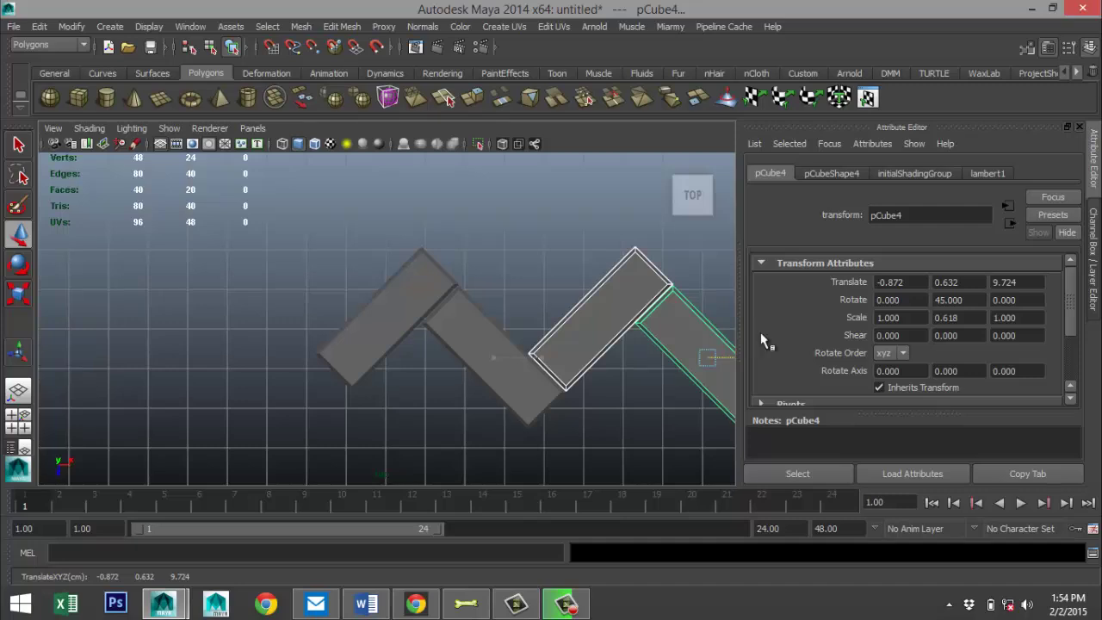
# Repeat the duplication with the same offset to extend the zigzag to ten pairs, ending at about X 42.35.
pyautogui.scroll(-4, 583, 413)
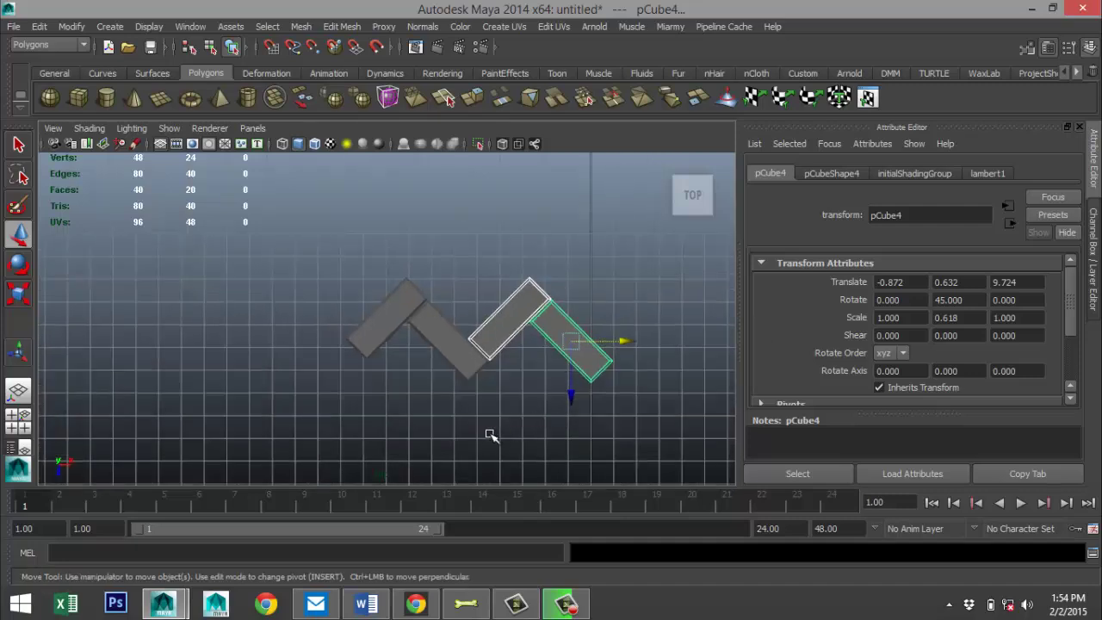
pyautogui.keyDown('alt'); pyautogui.moveTo(480, 439); pyautogui.dragTo(275, 429, button='middle'); pyautogui.keyUp('alt')
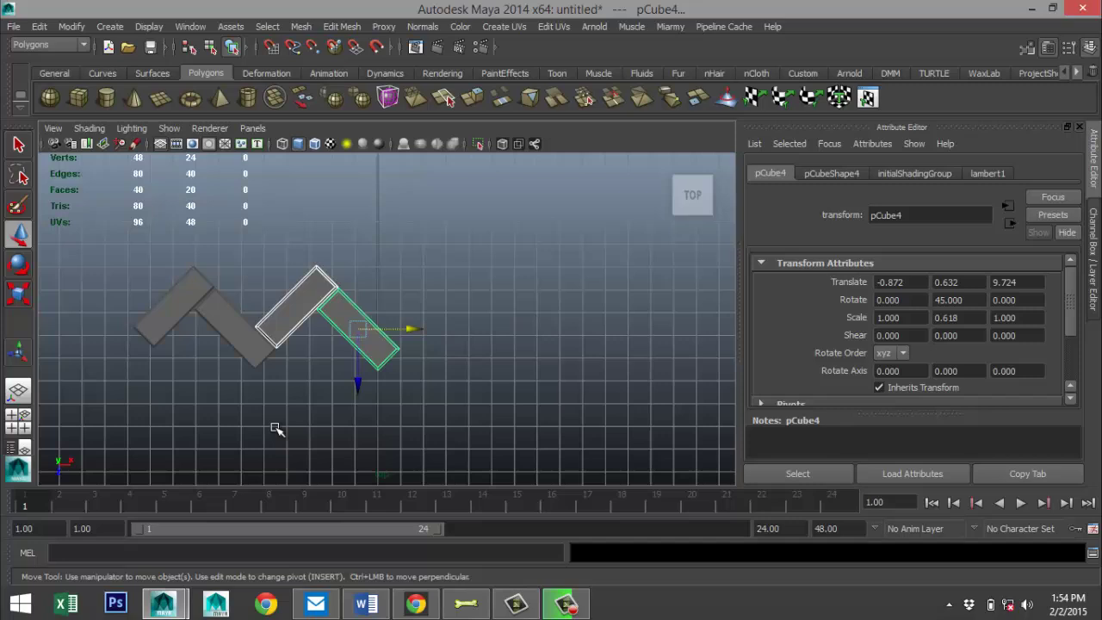
pyautogui.hotkey('shift', 'd')
pyautogui.hotkey('shift', 'd')
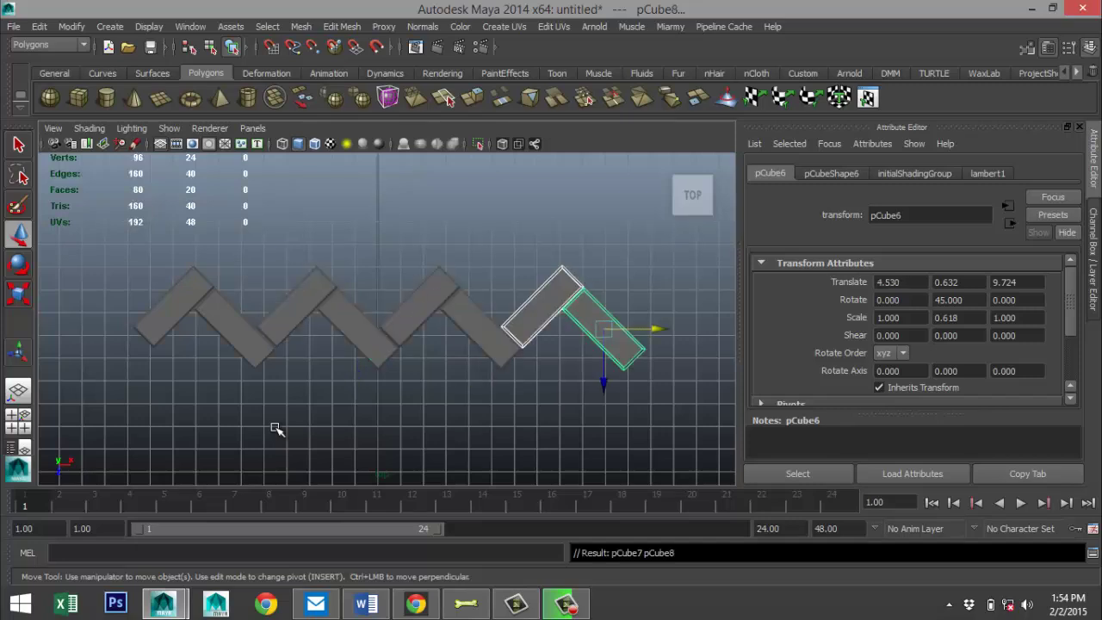
pyautogui.hotkey('shift', 'd')
pyautogui.hotkey('shift', 'd')
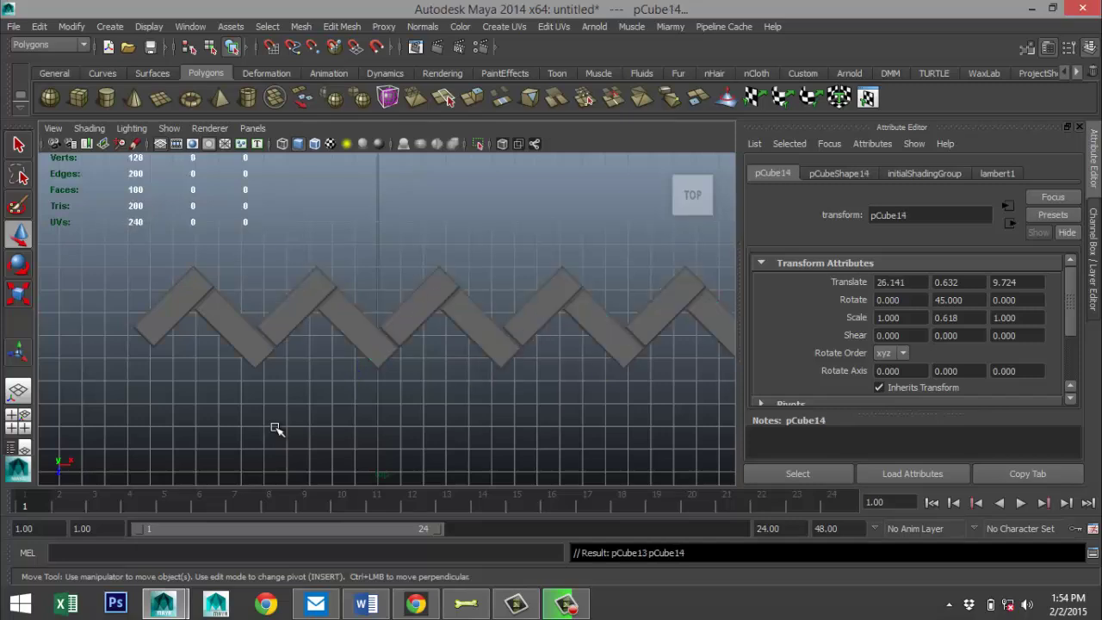
pyautogui.hotkey('shift', 'd')
# Duplicate the entire zigzag row and move the copy along Z to about 6.31.
pyautogui.scroll(-3, 347, 403)
pyautogui.scroll(-2, 347, 408)
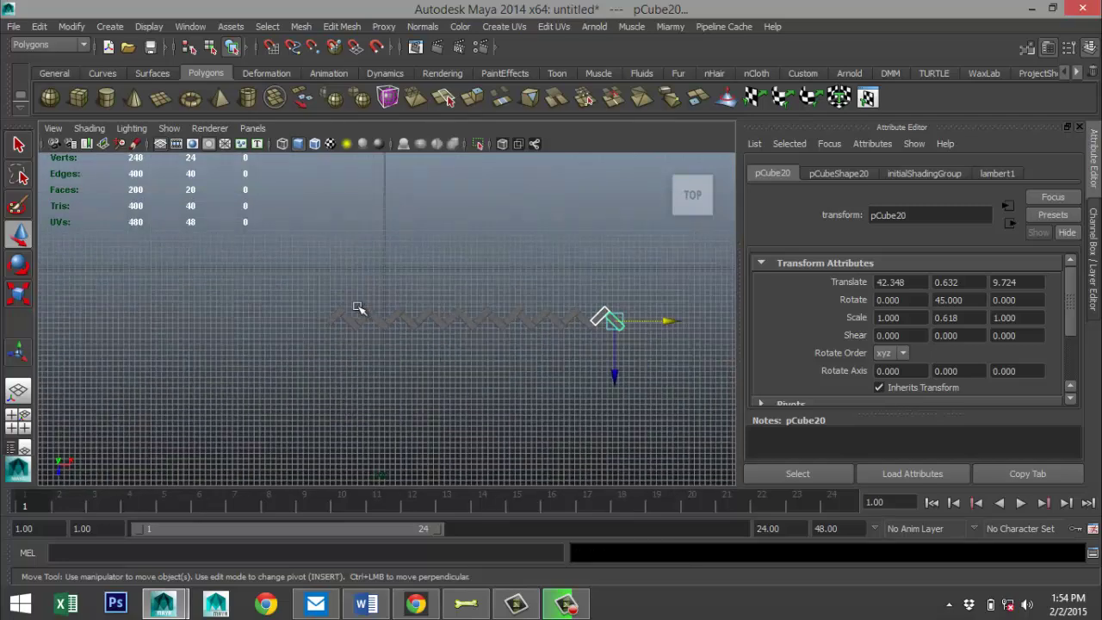
pyautogui.moveTo(256, 270); pyautogui.dragTo(683, 426)
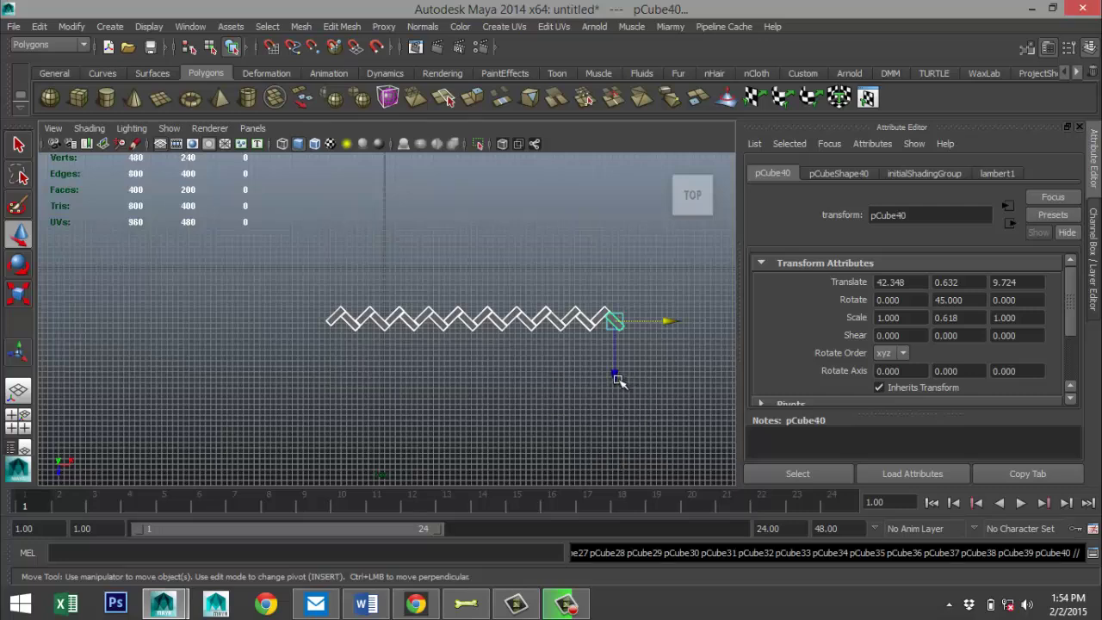
pyautogui.moveTo(619, 380); pyautogui.dragTo(618, 362)
# Nest the copied row tightly into the original zigzag by moving it along Z to about 7.78.
pyautogui.scroll(5, 607, 377)
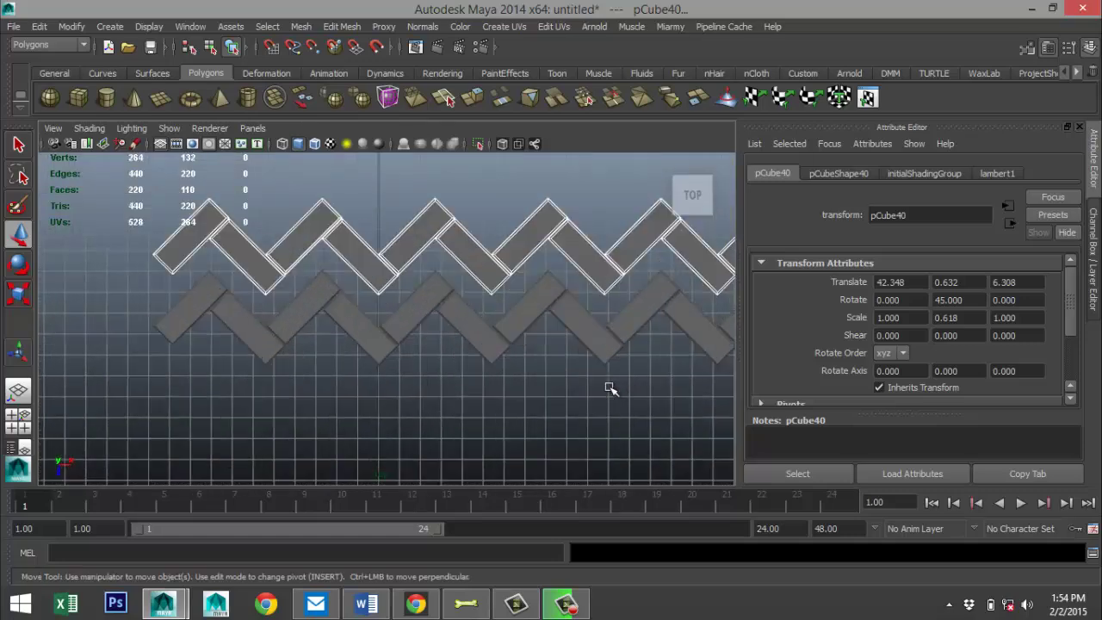
pyautogui.keyDown('alt'); pyautogui.moveTo(627, 390); pyautogui.dragTo(115, 374, button='middle'); pyautogui.keyUp('alt')
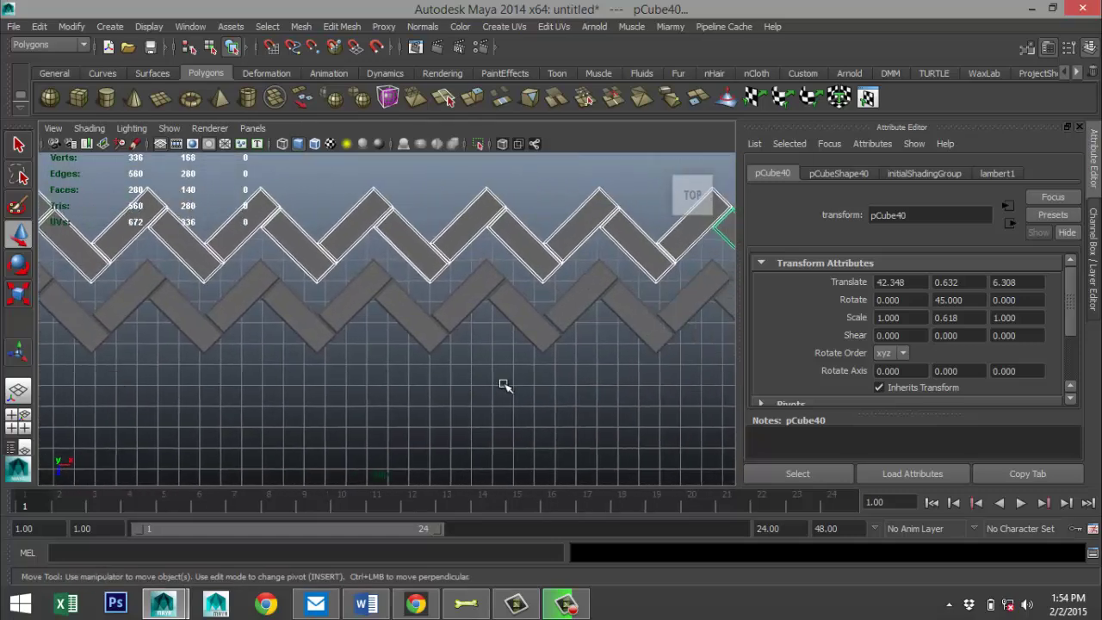
pyautogui.keyDown('alt'); pyautogui.moveTo(505, 386); pyautogui.dragTo(268, 371, button='middle'); pyautogui.keyUp('alt')
pyautogui.moveTo(520, 284); pyautogui.dragTo(527, 333)
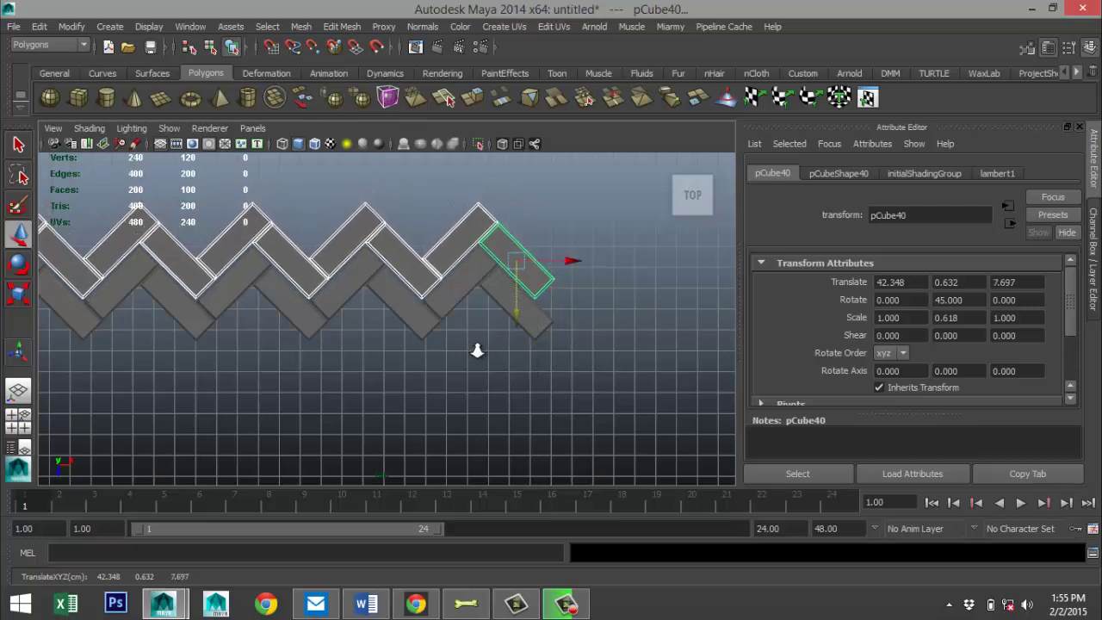
pyautogui.scroll(3, 477, 350)
pyautogui.moveTo(623, 278); pyautogui.dragTo(627, 274)
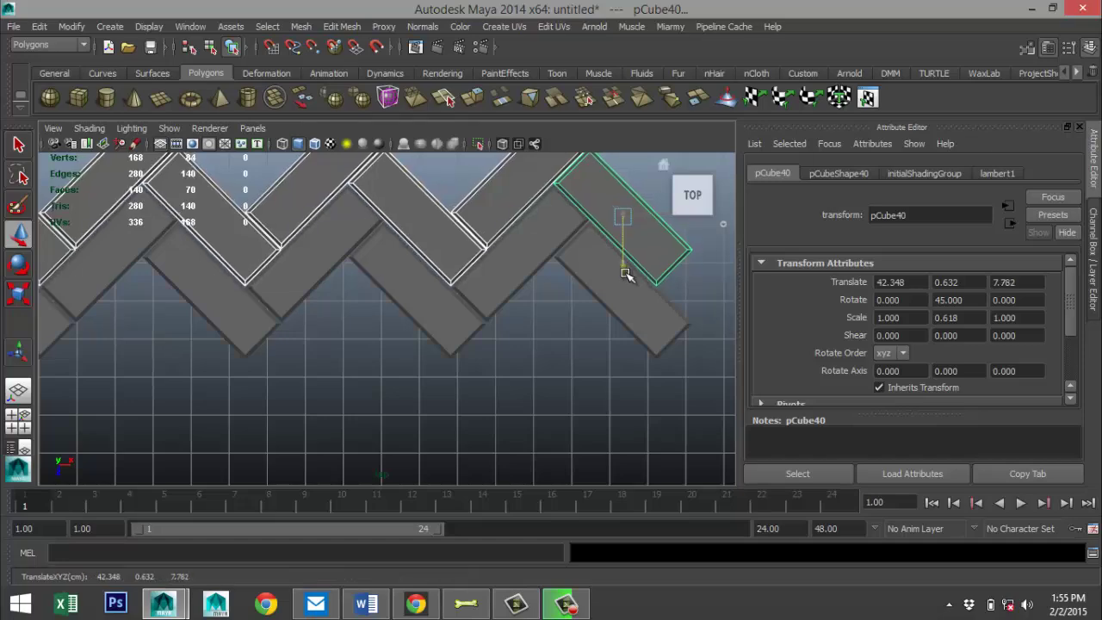
# Repeat the row duplication with the same offset to build a herringbone field reaching about Z -25.23.
pyautogui.scroll(-10, 509, 381)
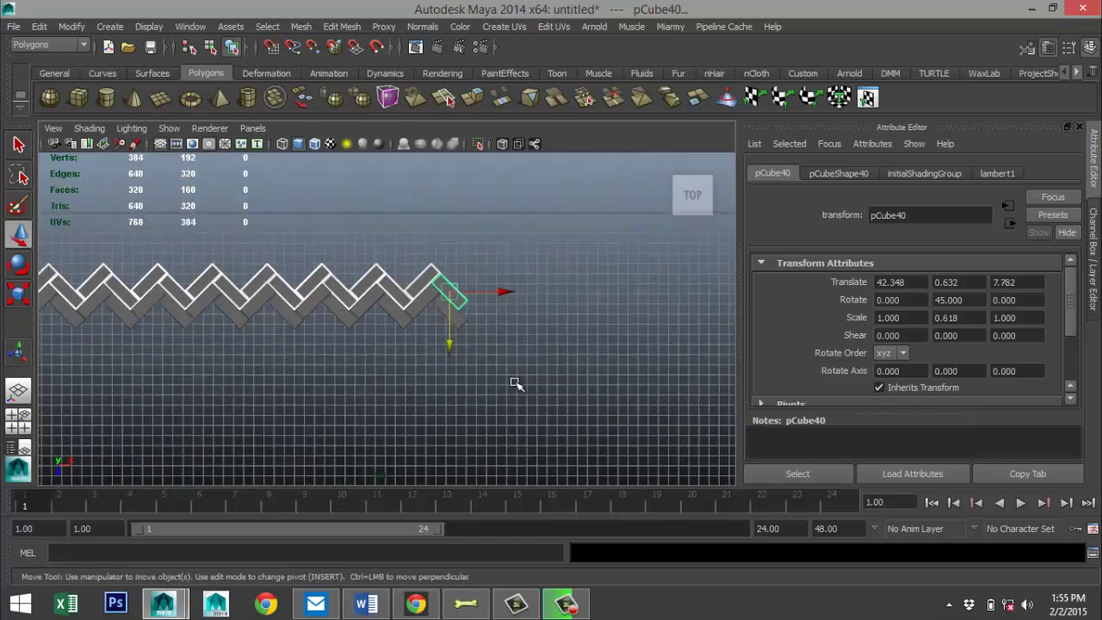
pyautogui.press('g')
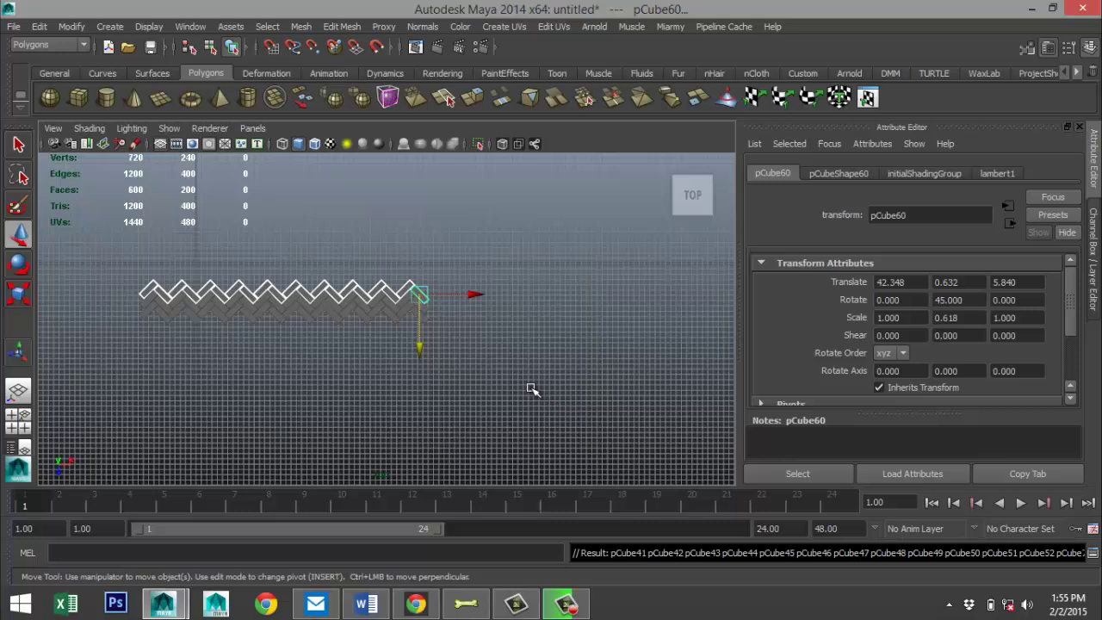
pyautogui.press('g')
pyautogui.press('g')
pyautogui.press('g')
pyautogui.press('g')
pyautogui.press('g')
pyautogui.press('g')
pyautogui.press('g')
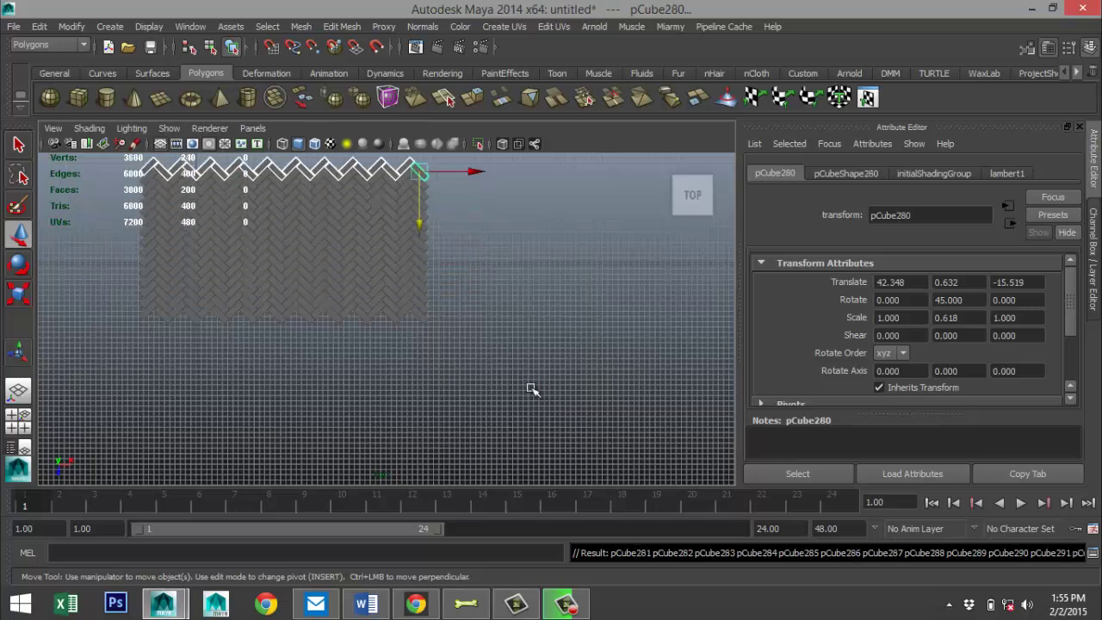
# Examine the herringbone field in the perspective view, both close up and as a whole.
pyautogui.click(23, 423)
pyautogui.press('space')
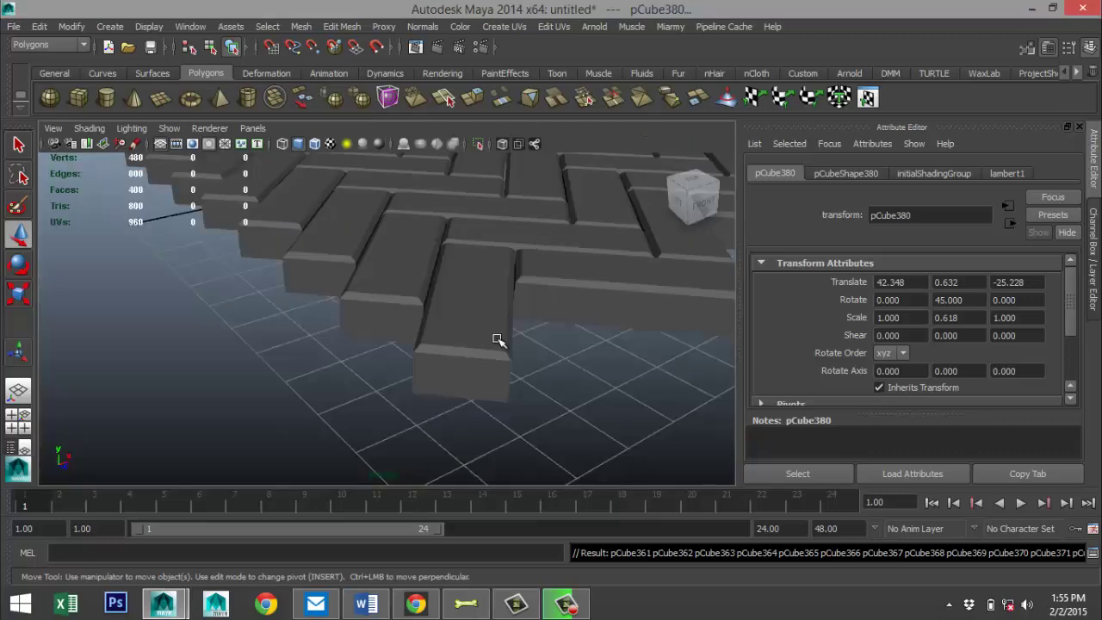
pyautogui.keyDown('alt'); pyautogui.moveTo(515, 284); pyautogui.dragTo(387, 520, button='right'); pyautogui.keyUp('alt')
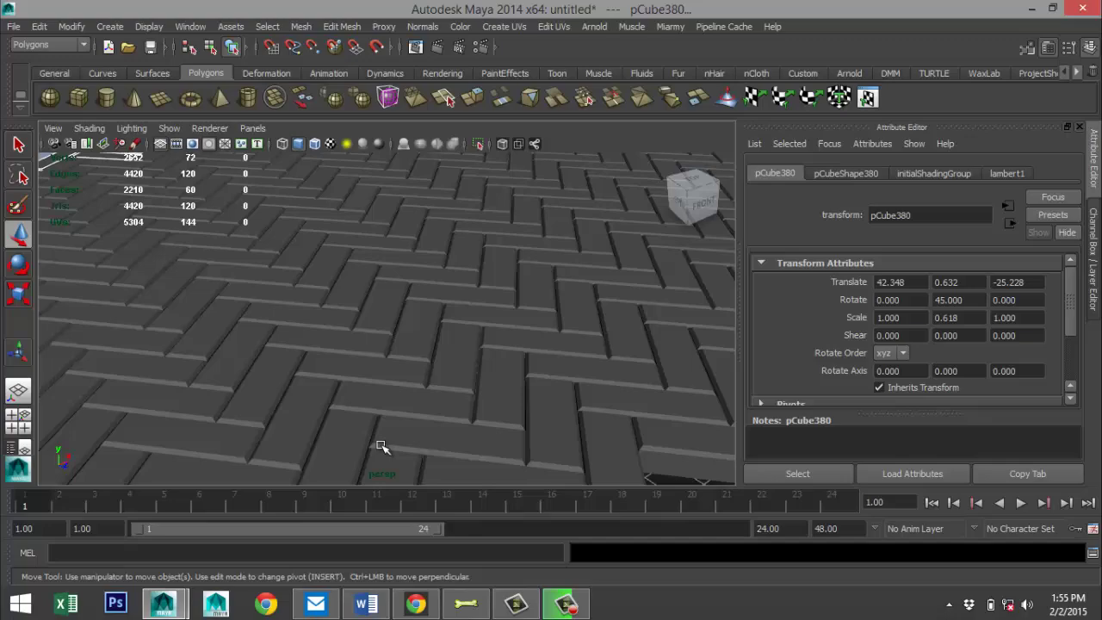
pyautogui.keyDown('alt'); pyautogui.moveTo(382, 447); pyautogui.dragTo(313, 427); pyautogui.keyUp('alt')
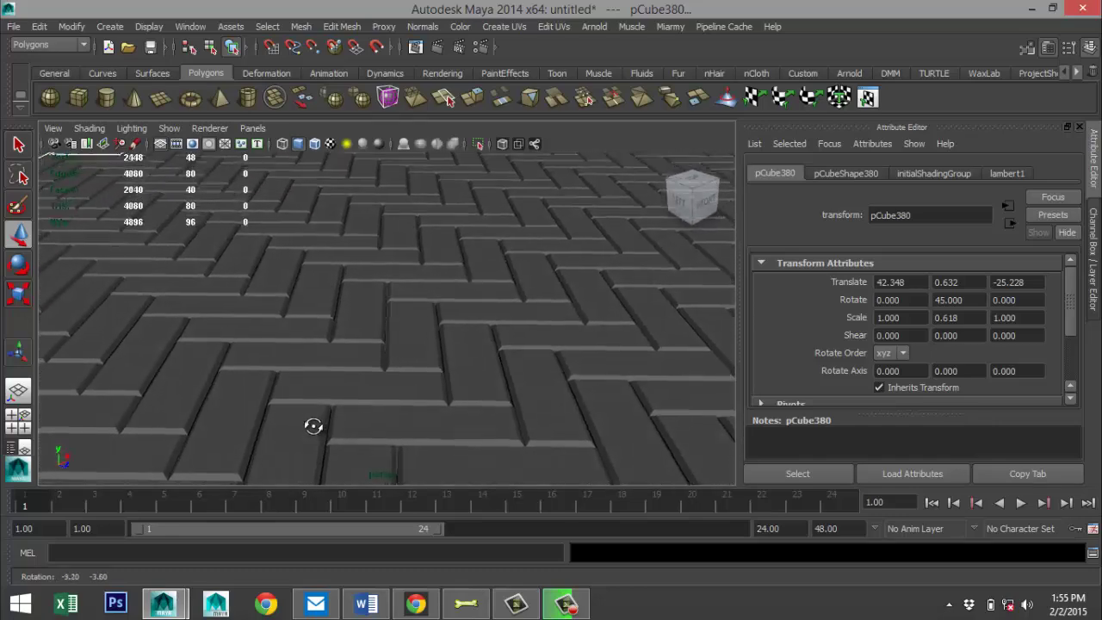
pyautogui.press('a')
pyautogui.keyDown('alt'); pyautogui.moveTo(372, 399); pyautogui.dragTo(408, 467); pyautogui.keyUp('alt')
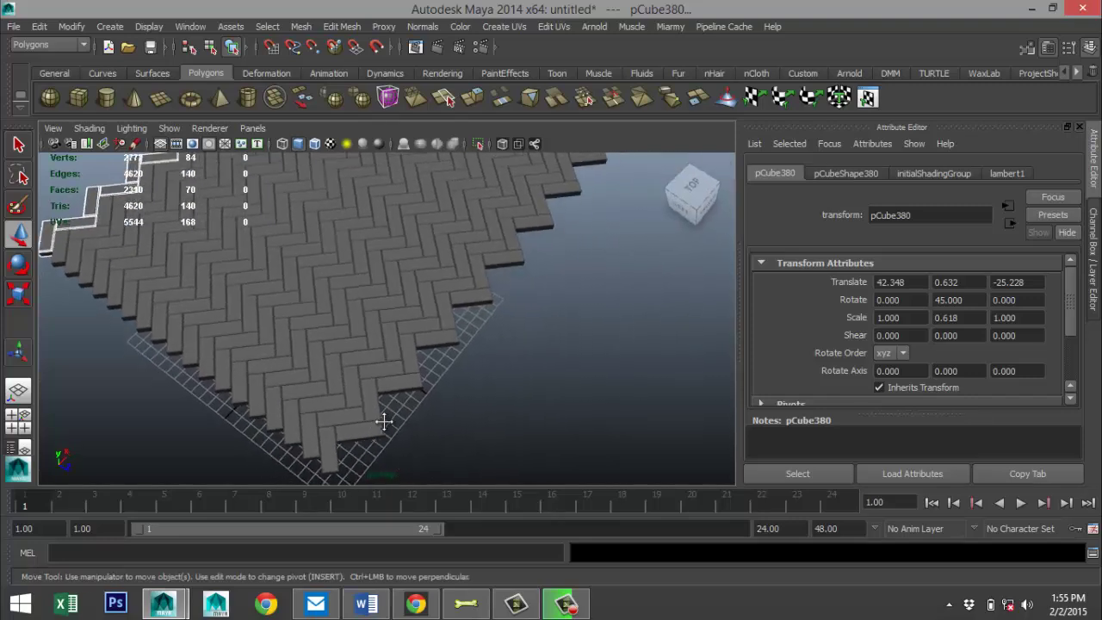
# Create a long, narrow polygon cube as a border strip beside the herringbone field, centered at about X -19.94 and Z -4.93.
pyautogui.keyDown('alt'); pyautogui.moveTo(382, 418); pyautogui.dragTo(529, 369, button='middle'); pyautogui.keyUp('alt')
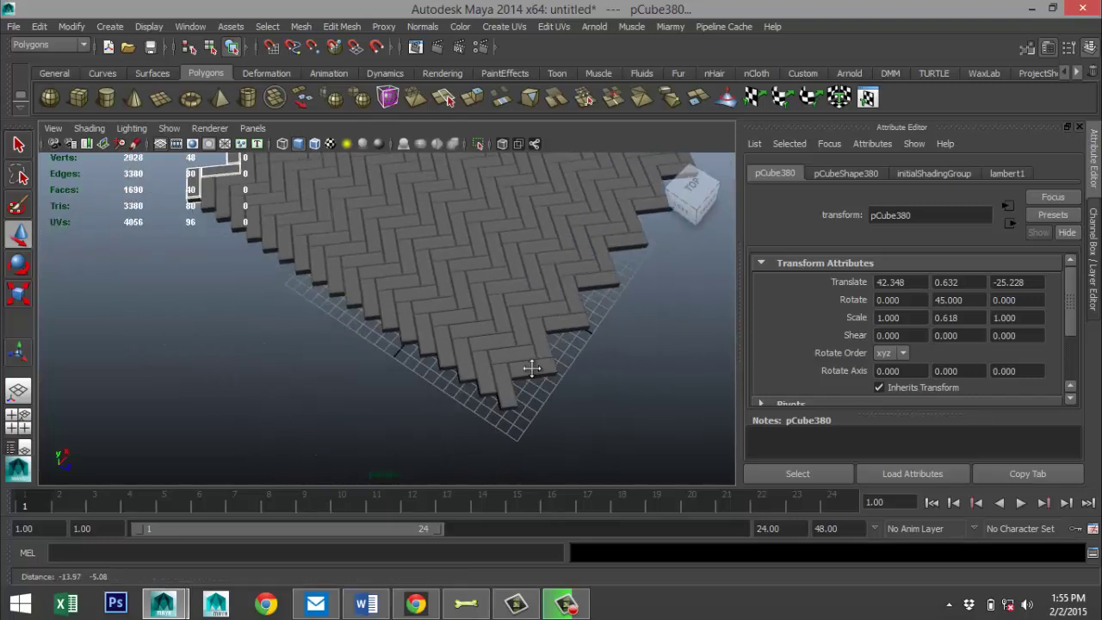
pyautogui.click(76, 101)
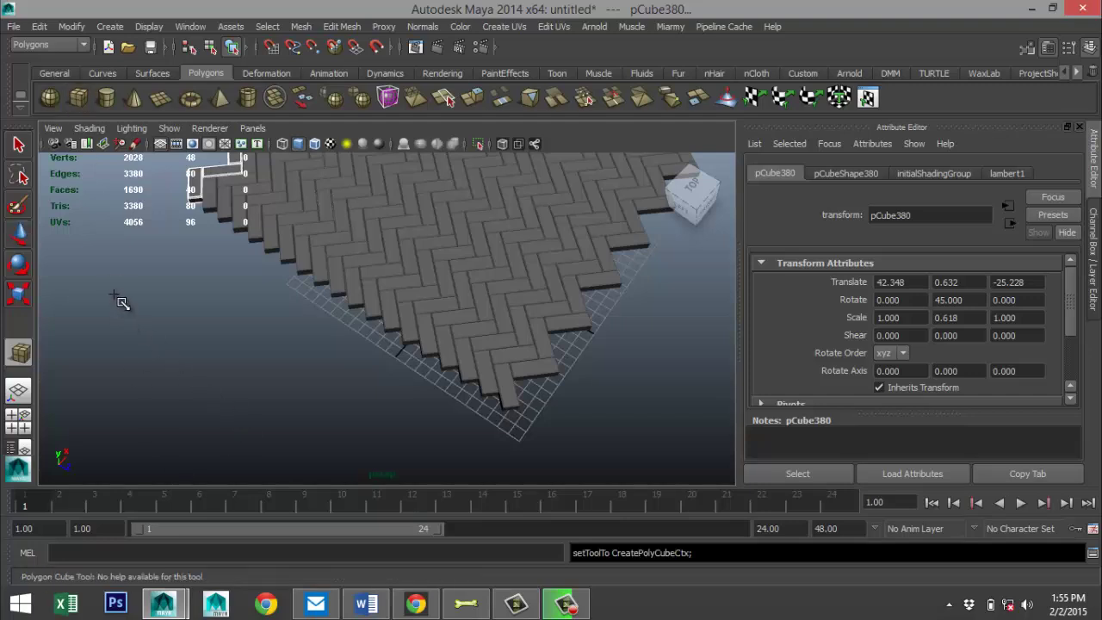
pyautogui.moveTo(118, 293); pyautogui.dragTo(512, 544)
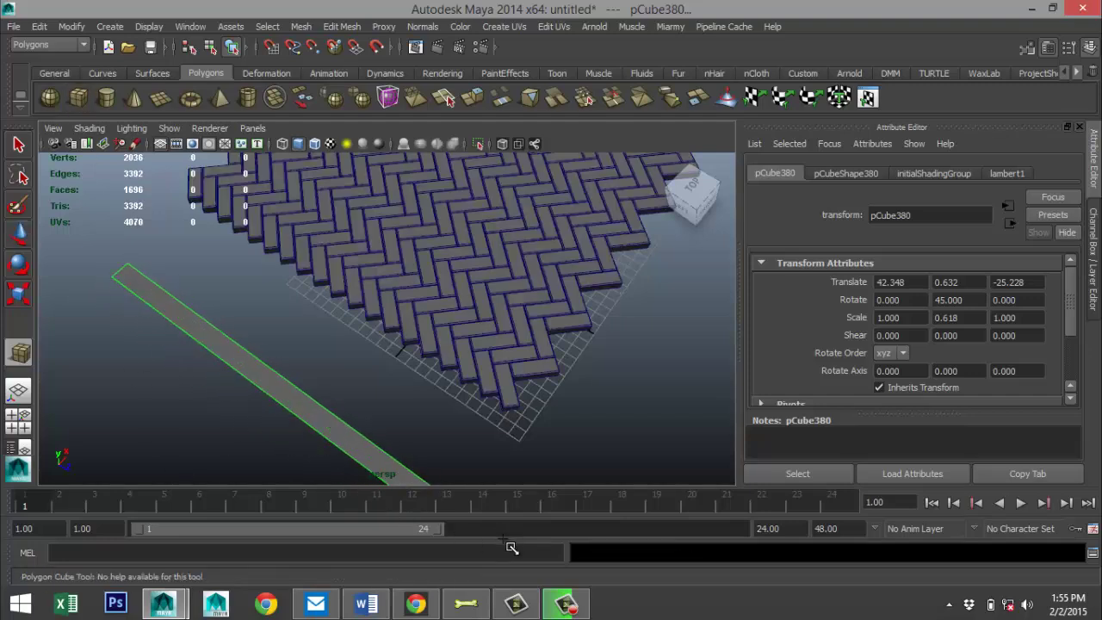
pyautogui.moveTo(239, 361); pyautogui.dragTo(235, 408)
# In the front view, move the border strip to the edge of the herringbone field, at about X -12.32 and Y 0.88.
pyautogui.click(12, 429)
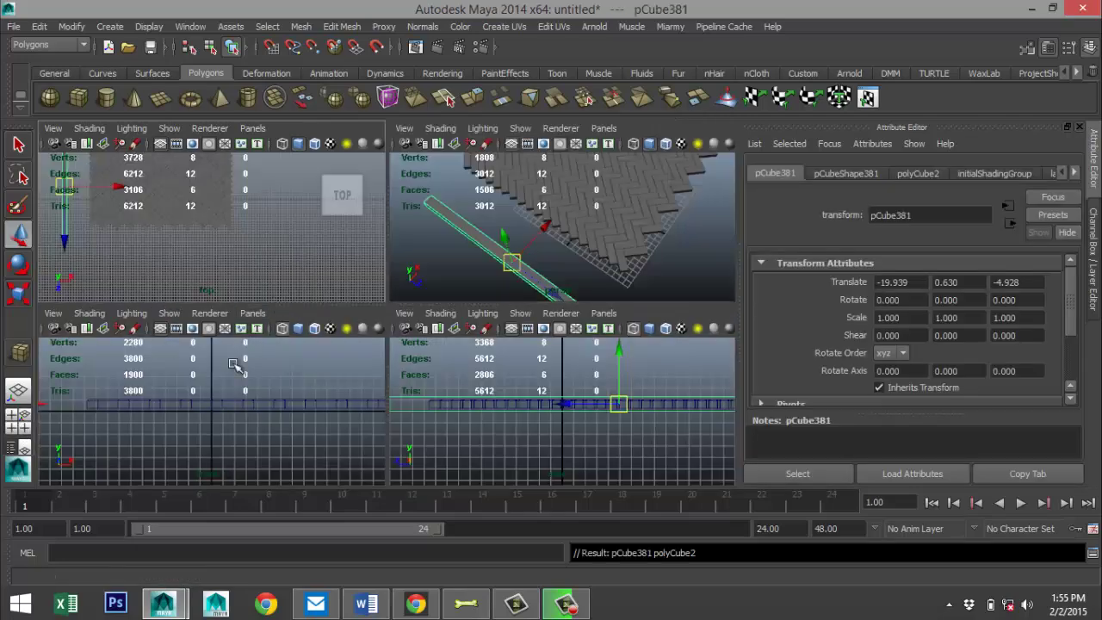
pyautogui.press('space')
pyautogui.press('f')
pyautogui.scroll(-3, 457, 371)
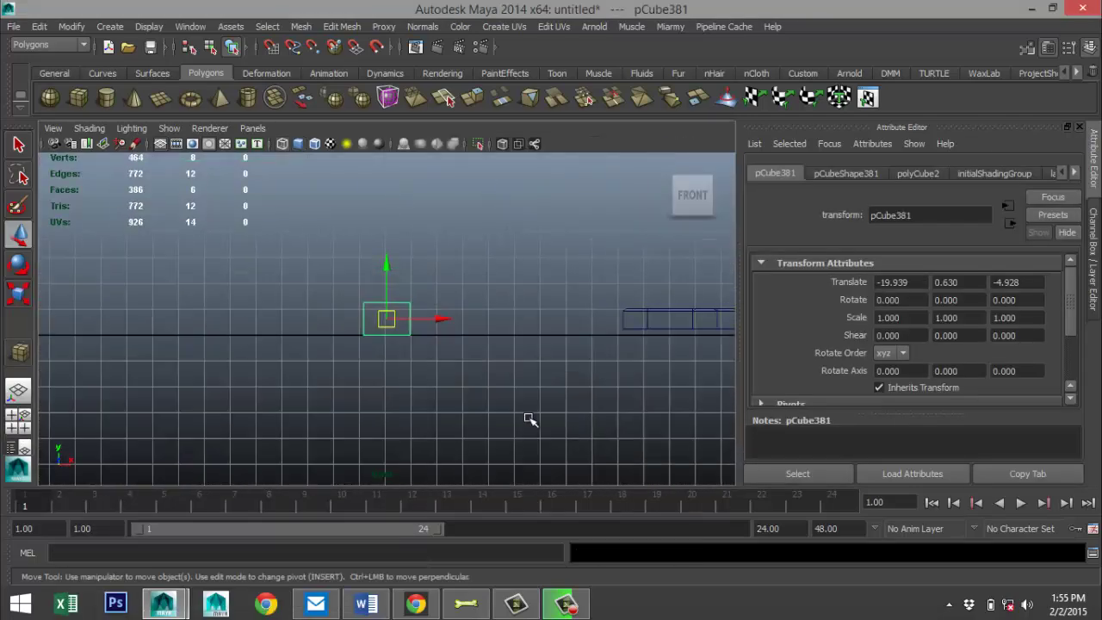
pyautogui.moveTo(442, 320); pyautogui.dragTo(654, 347)
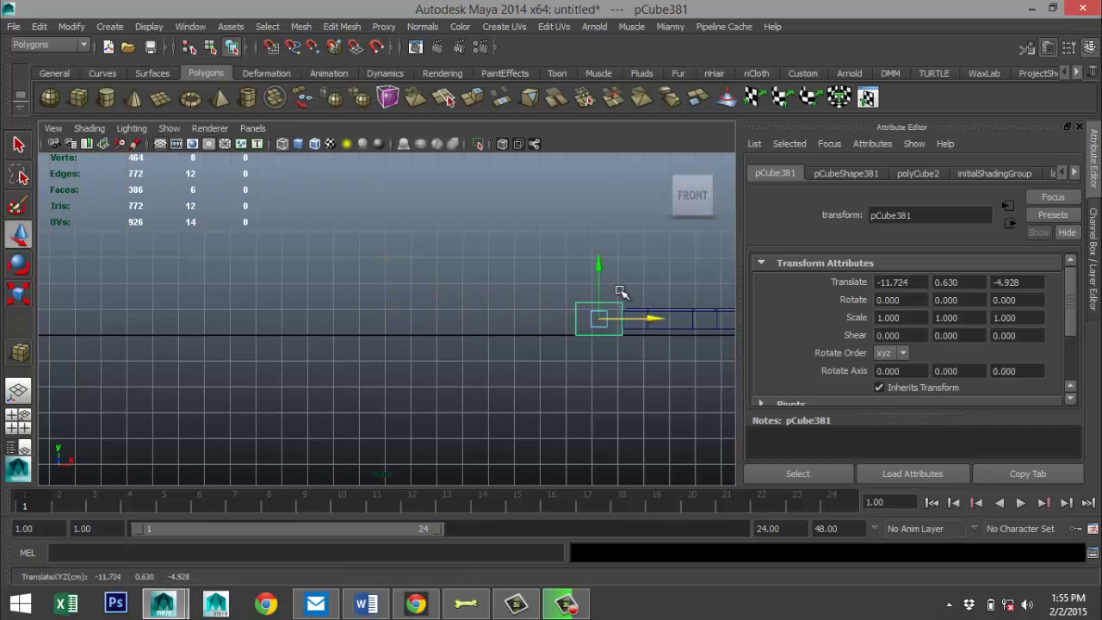
pyautogui.moveTo(599, 265); pyautogui.dragTo(601, 262)
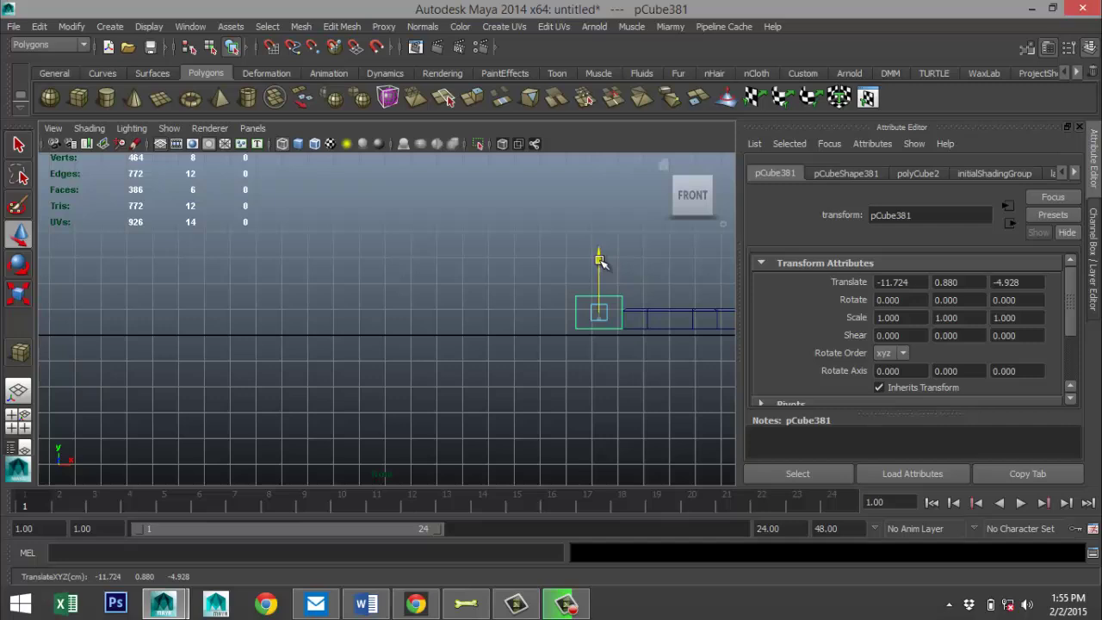
pyautogui.moveTo(655, 314); pyautogui.dragTo(635, 312)
pyautogui.click(23, 422)
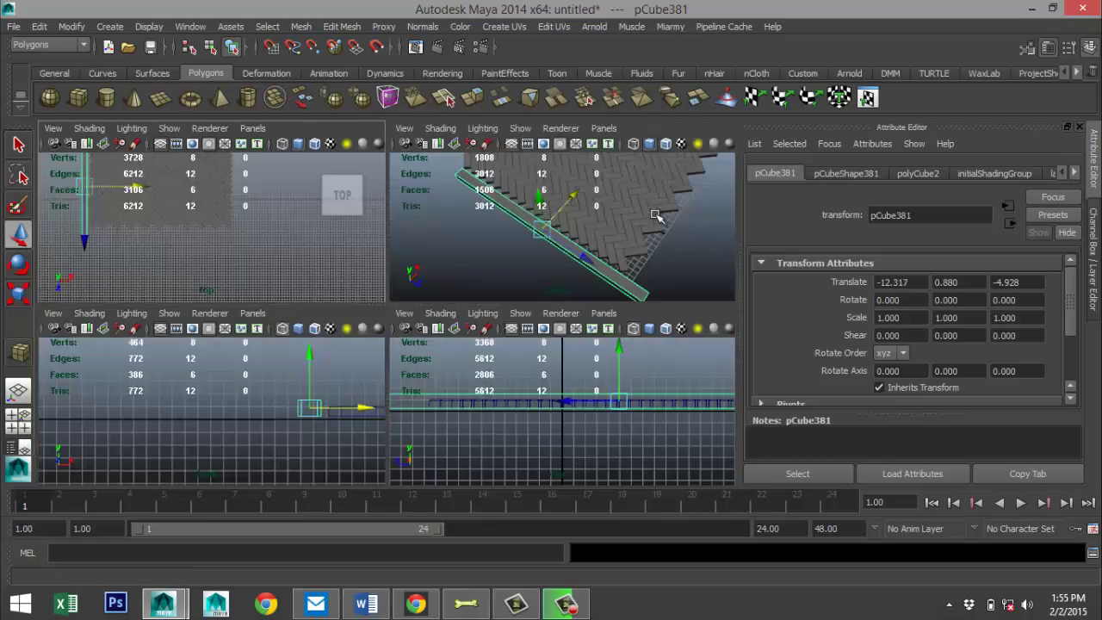
# Bevel the border strip's upper edge facing the herringbone field with 7 segments and an offset of about 0.269.
pyautogui.press('space')
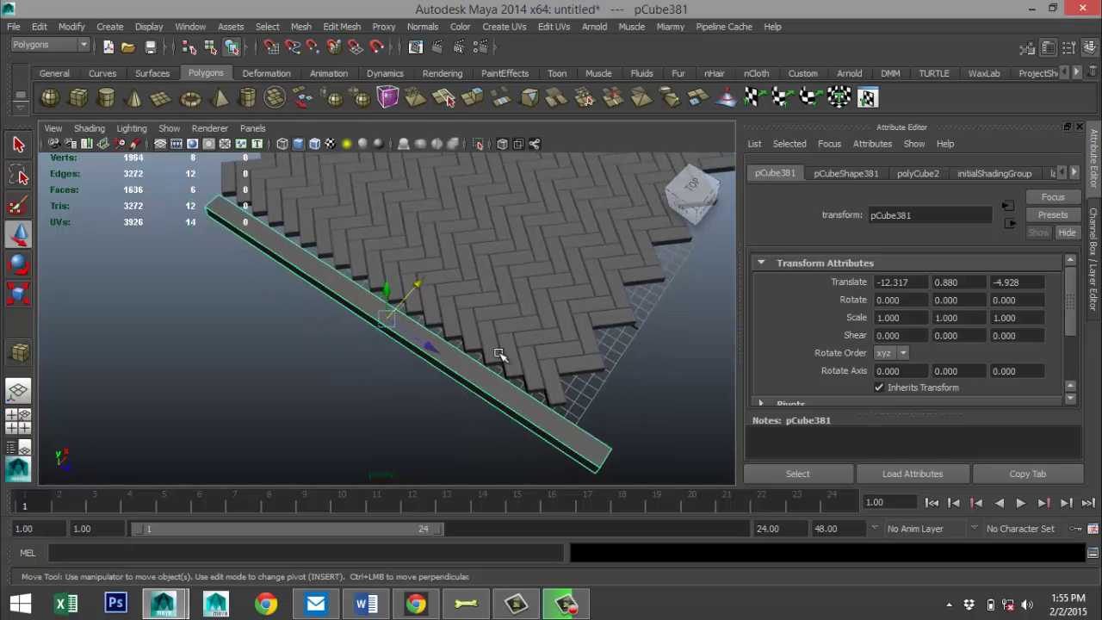
pyautogui.keyDown('alt'); pyautogui.moveTo(523, 366); pyautogui.dragTo(289, 372); pyautogui.keyUp('alt')
pyautogui.keyDown('alt'); pyautogui.moveTo(289, 373); pyautogui.dragTo(488, 207, button='right'); pyautogui.keyUp('alt')
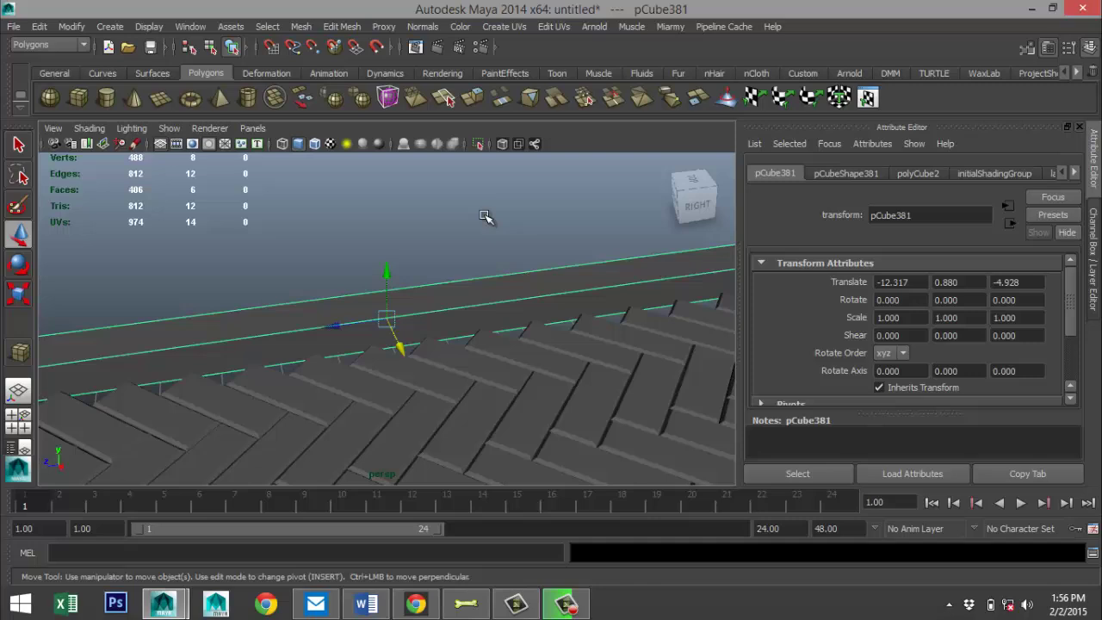
pyautogui.click(494, 306)
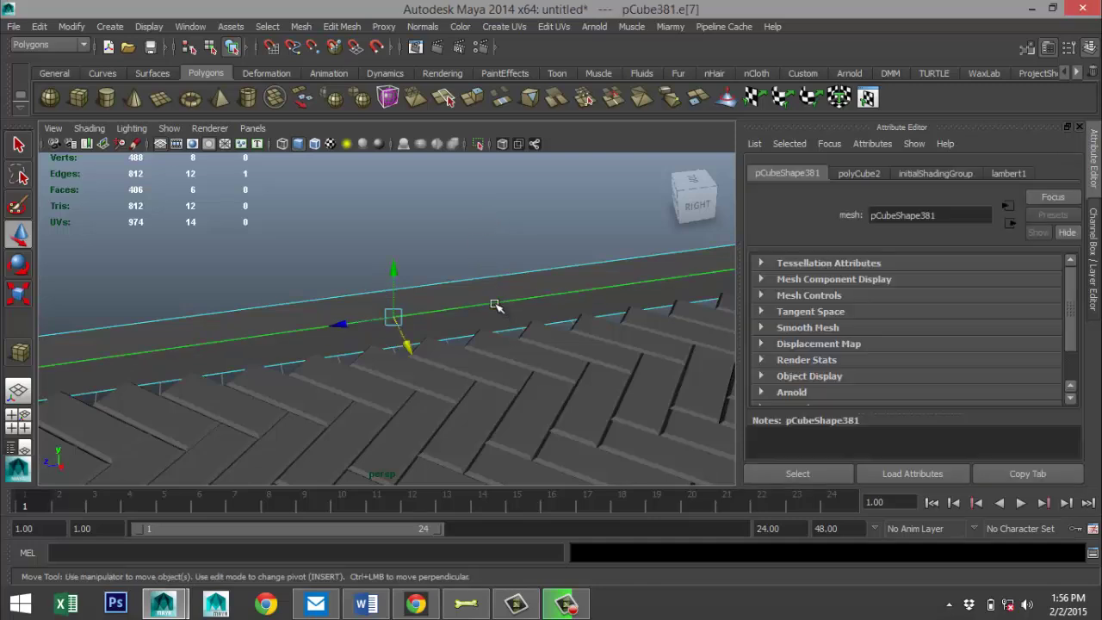
pyautogui.click(332, 27)
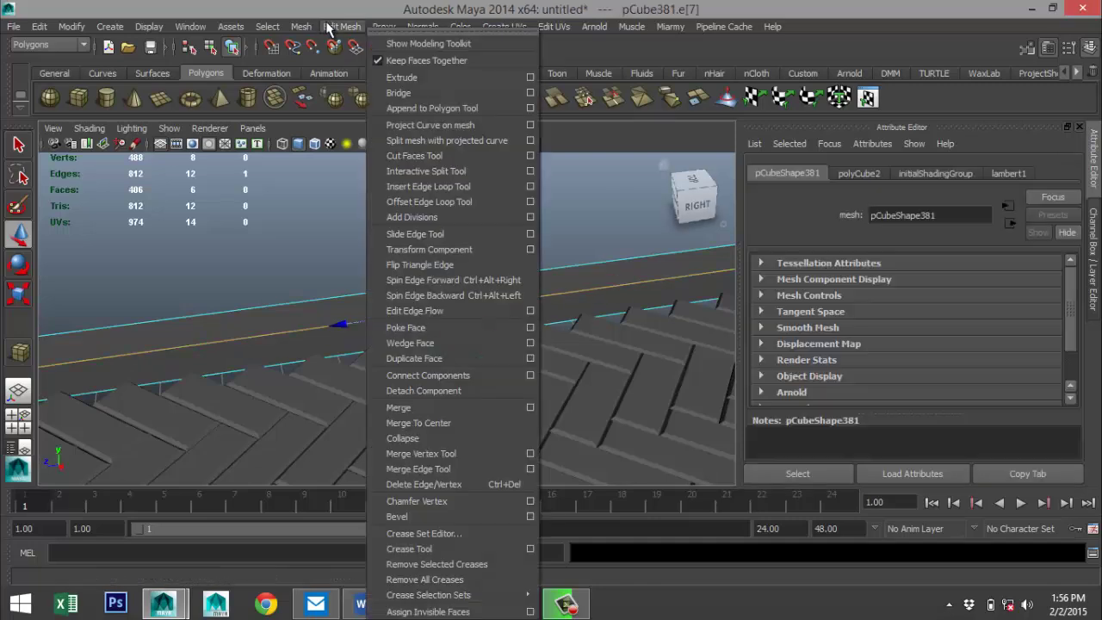
pyautogui.click(418, 515)
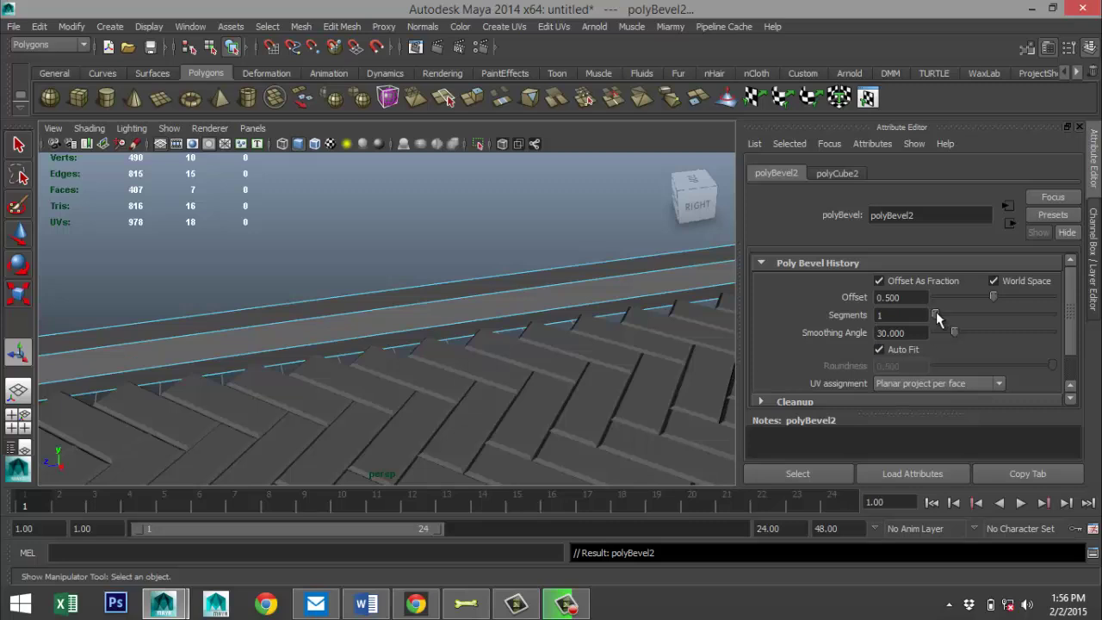
pyautogui.moveTo(945, 321); pyautogui.dragTo(1002, 324)
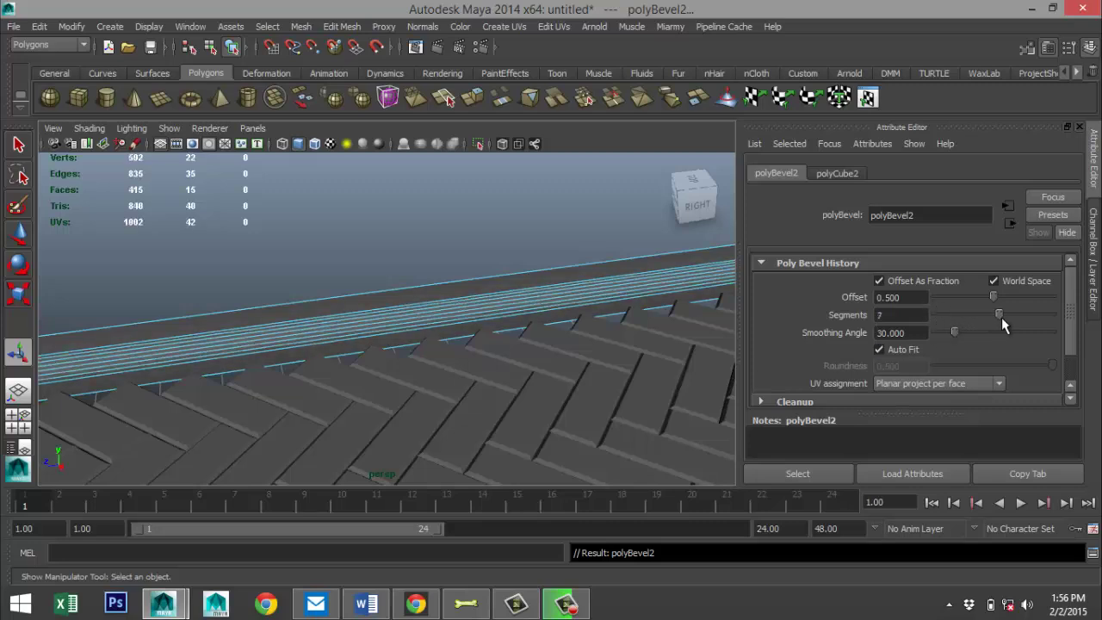
pyautogui.keyDown('alt'); pyautogui.moveTo(168, 328); pyautogui.dragTo(339, 316); pyautogui.keyUp('alt')
pyautogui.moveTo(994, 298); pyautogui.dragTo(966, 299)
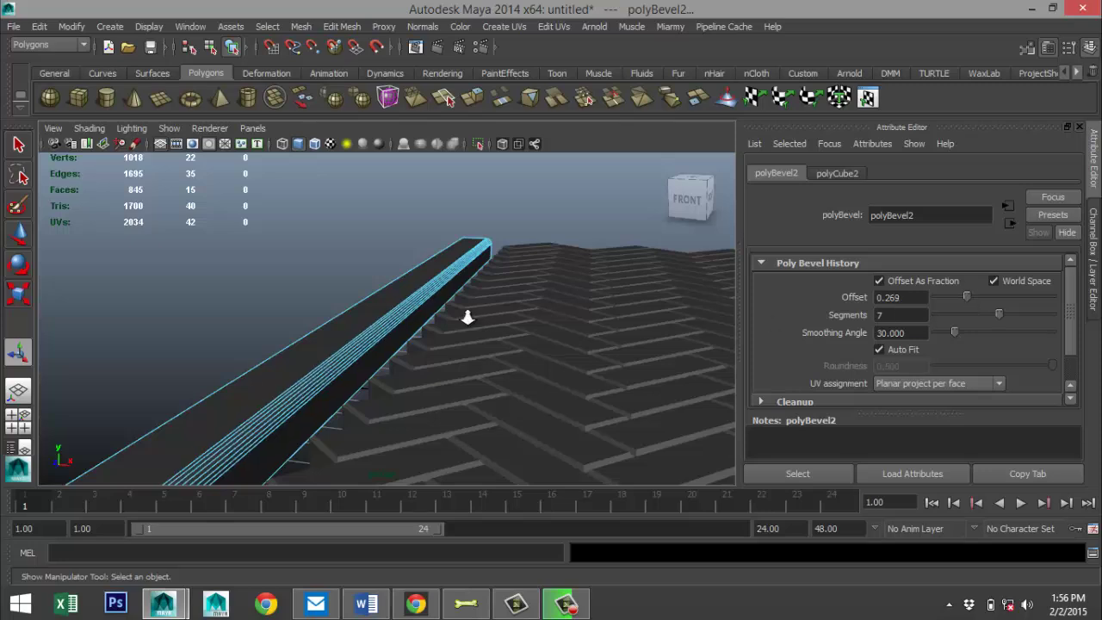
# Duplicate the block at the field's front corner and move the copy to the border strip, about X -11.83 and Z 12.45.
pyautogui.scroll(-3, 469, 312)
pyautogui.keyDown('alt'); pyautogui.moveTo(301, 376); pyautogui.dragTo(374, 418); pyautogui.keyUp('alt')
pyautogui.keyDown('alt'); pyautogui.moveTo(374, 419); pyautogui.dragTo(285, 312, button='middle'); pyautogui.keyUp('alt')
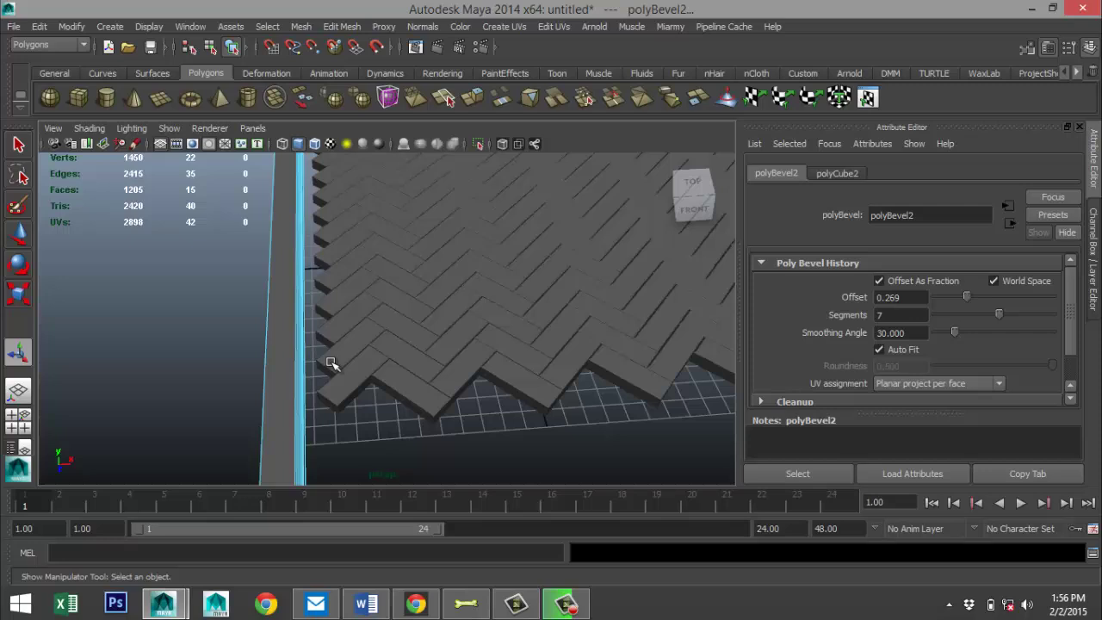
pyautogui.scroll(4, 336, 366)
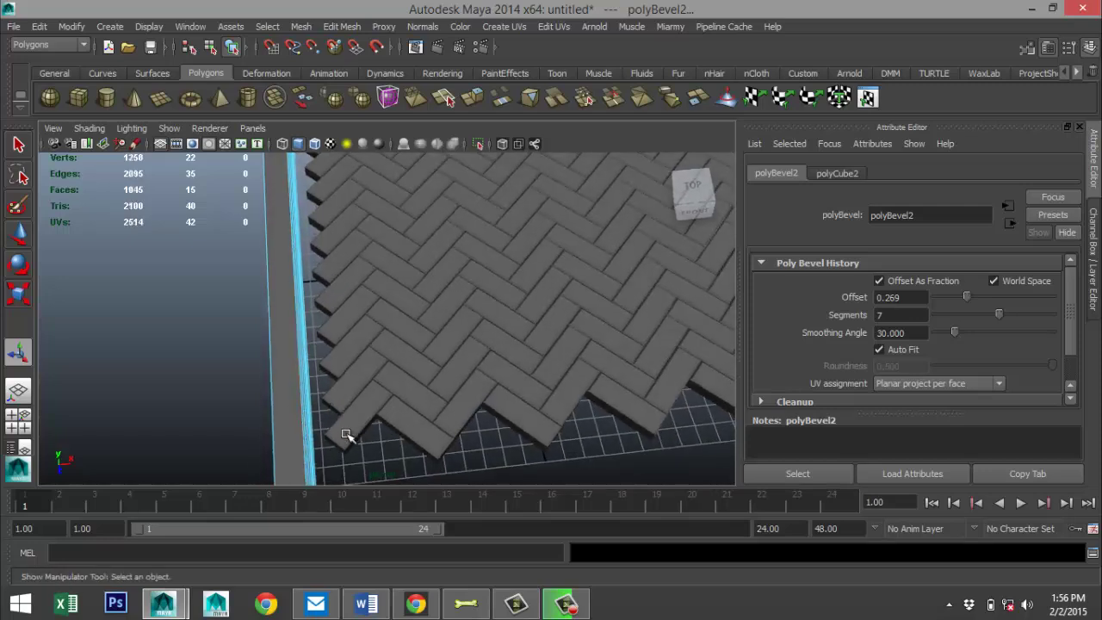
pyautogui.keyDown('alt'); pyautogui.moveTo(360, 423); pyautogui.dragTo(373, 370, button='middle'); pyautogui.keyUp('alt')
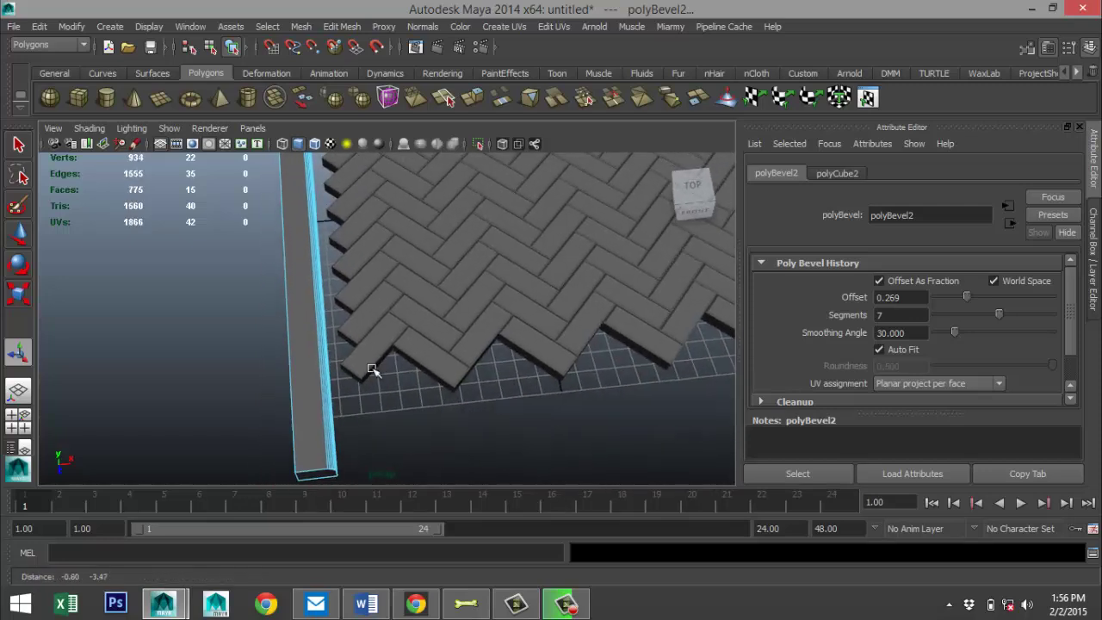
pyautogui.keyDown('alt'); pyautogui.moveTo(408, 415); pyautogui.dragTo(388, 442); pyautogui.keyUp('alt')
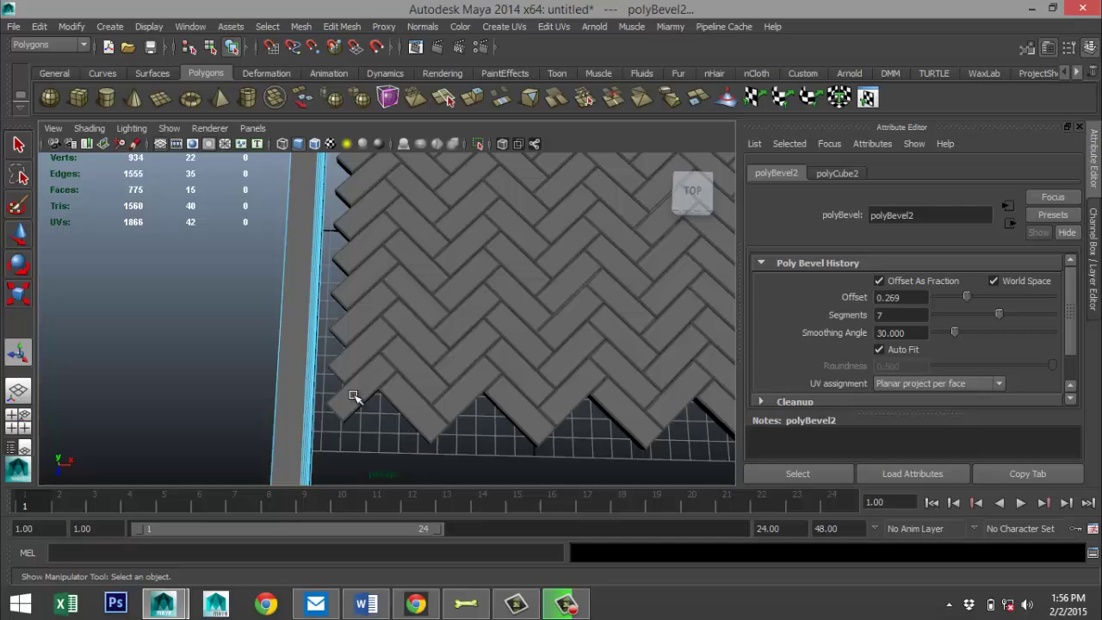
pyautogui.click(353, 396)
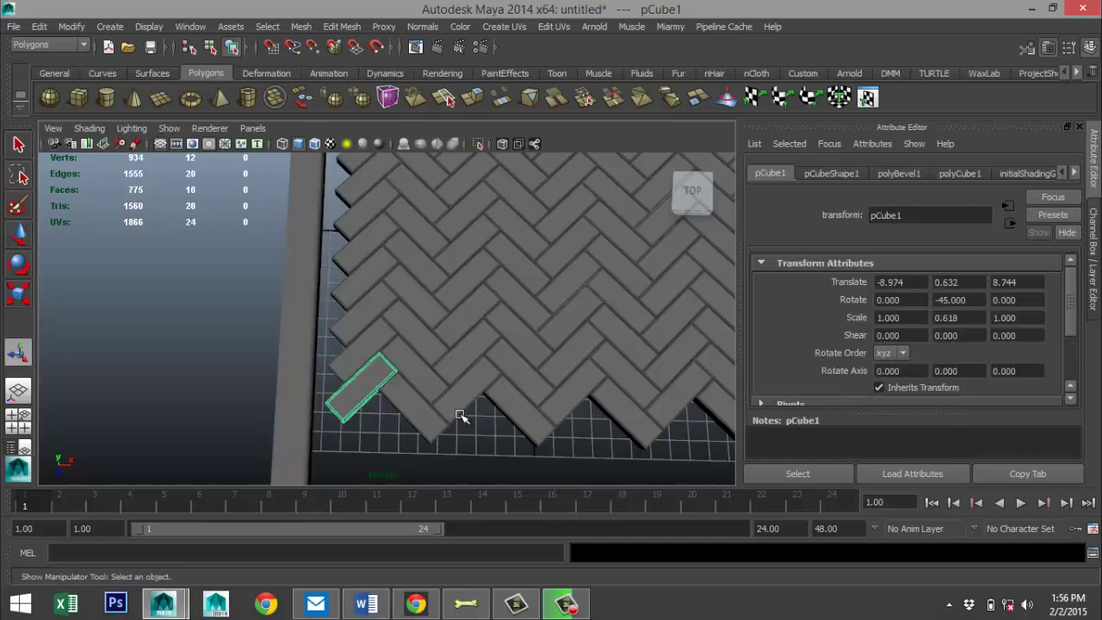
pyautogui.hotkey('ctrl', 'd')
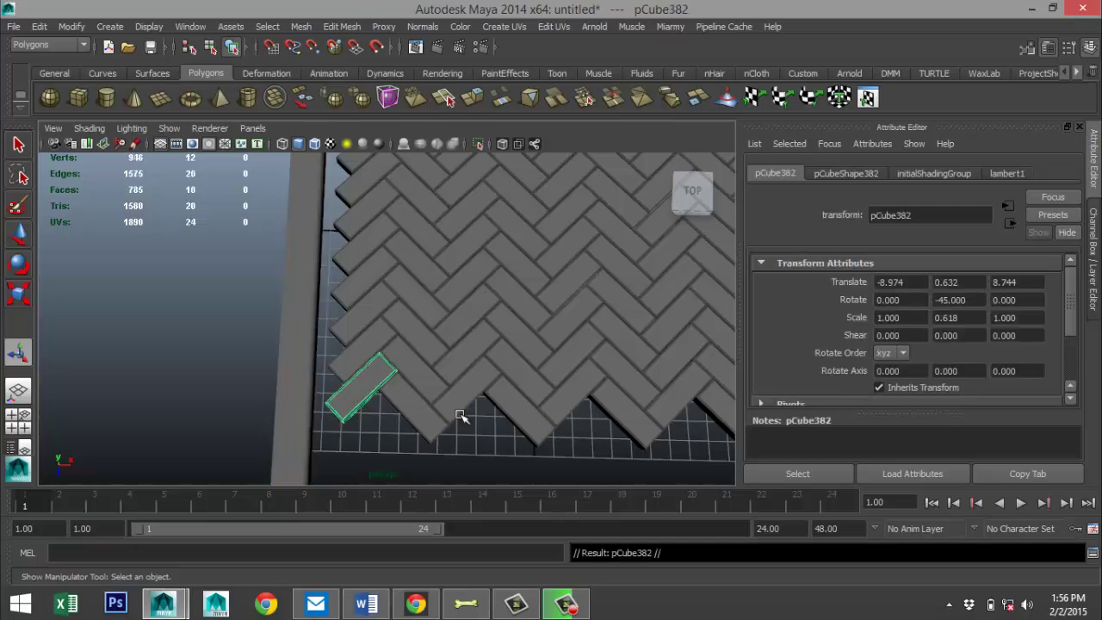
pyautogui.press('w')
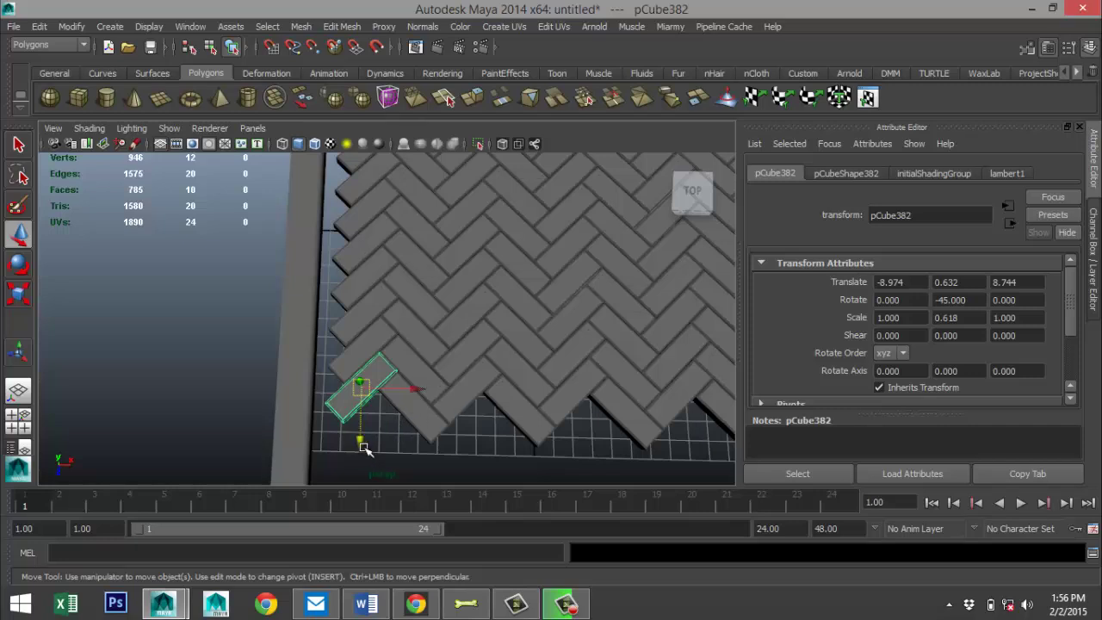
pyautogui.moveTo(362, 443); pyautogui.dragTo(349, 522)
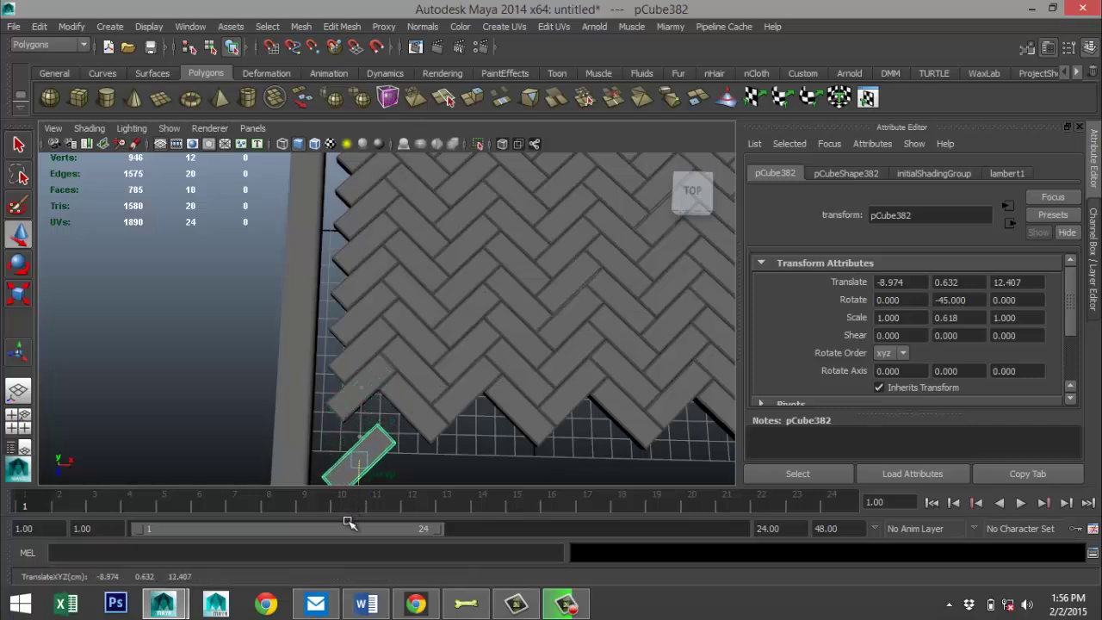
pyautogui.moveTo(417, 461); pyautogui.dragTo(352, 458)
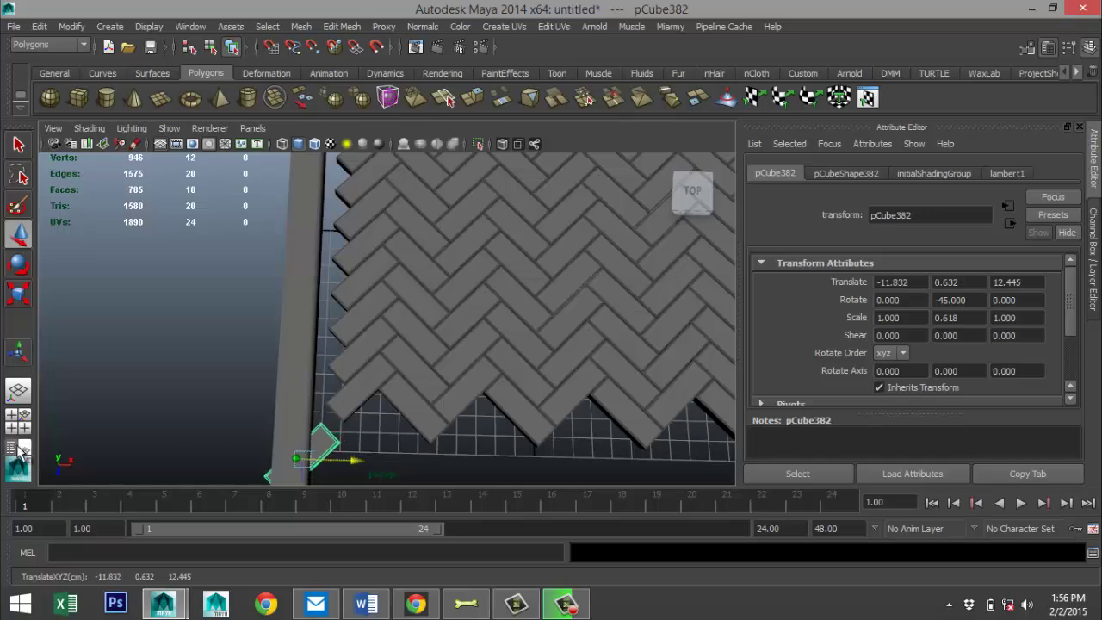
# In the top view, align the duplicated block end to end with the corner block, at about X -11.67 and Z 11.46.
pyautogui.click(19, 421)
pyautogui.press('space')
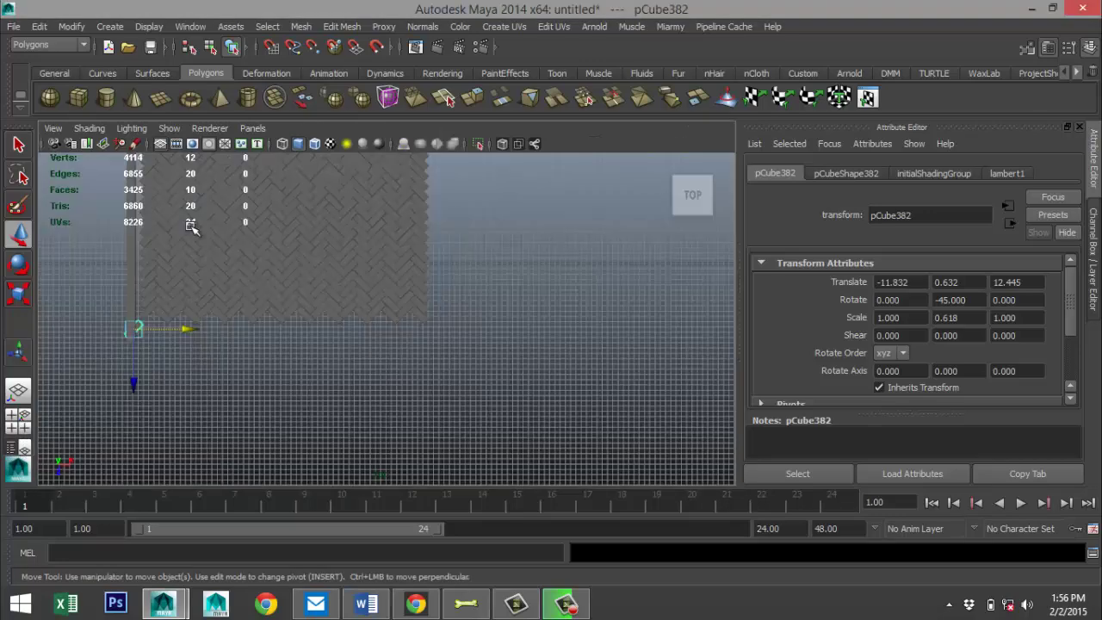
pyautogui.scroll(6, 191, 225)
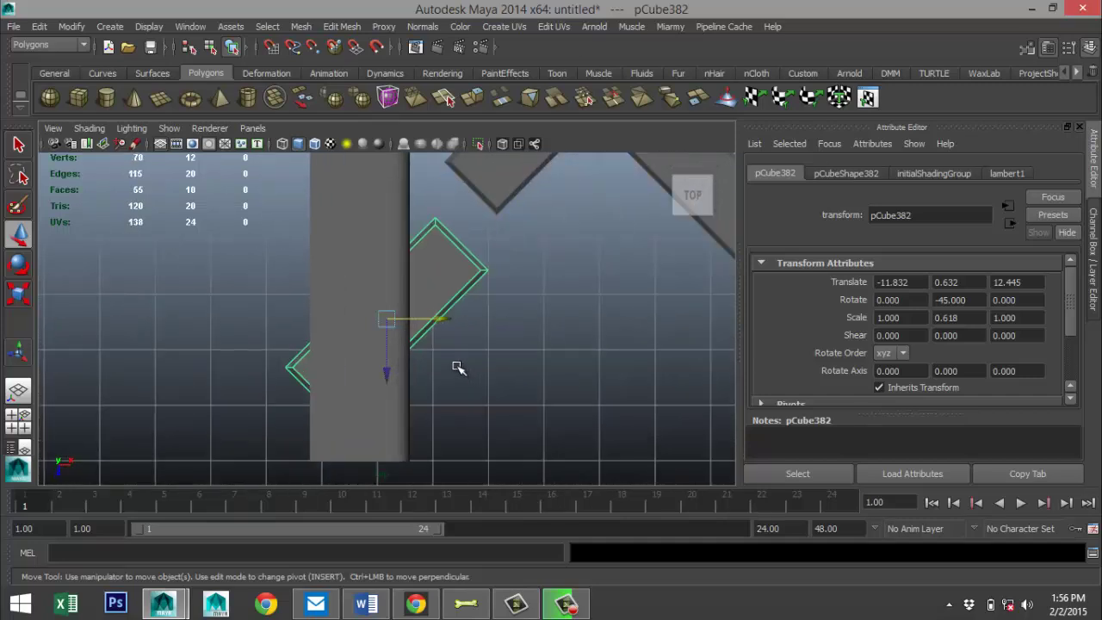
pyautogui.moveTo(388, 376); pyautogui.dragTo(384, 331)
pyautogui.moveTo(392, 274); pyautogui.dragTo(396, 264)
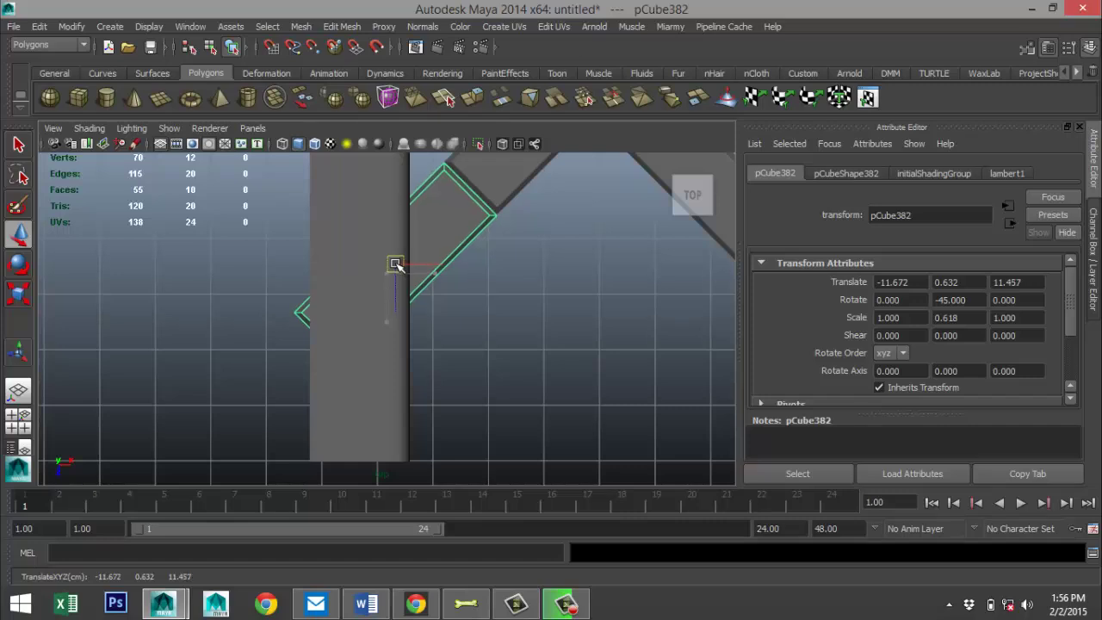
# Examine in the perspective view how the duplicated block meets the rounded border strip.
pyautogui.click(19, 420)
pyautogui.press('space')
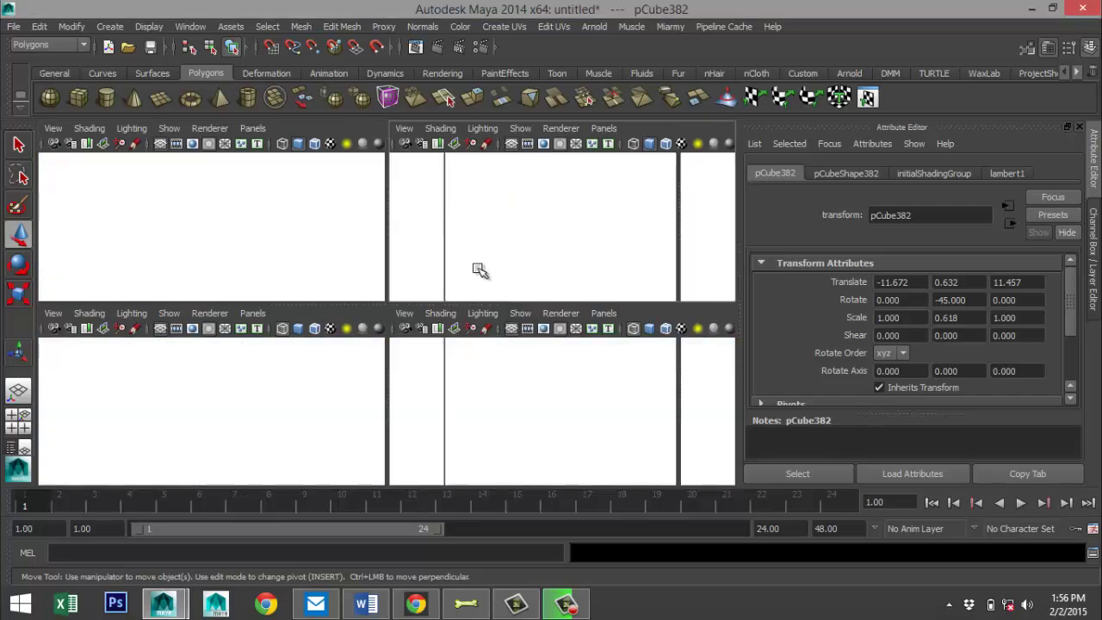
pyautogui.keyDown('alt'); pyautogui.moveTo(451, 308); pyautogui.dragTo(305, 286); pyautogui.keyUp('alt')
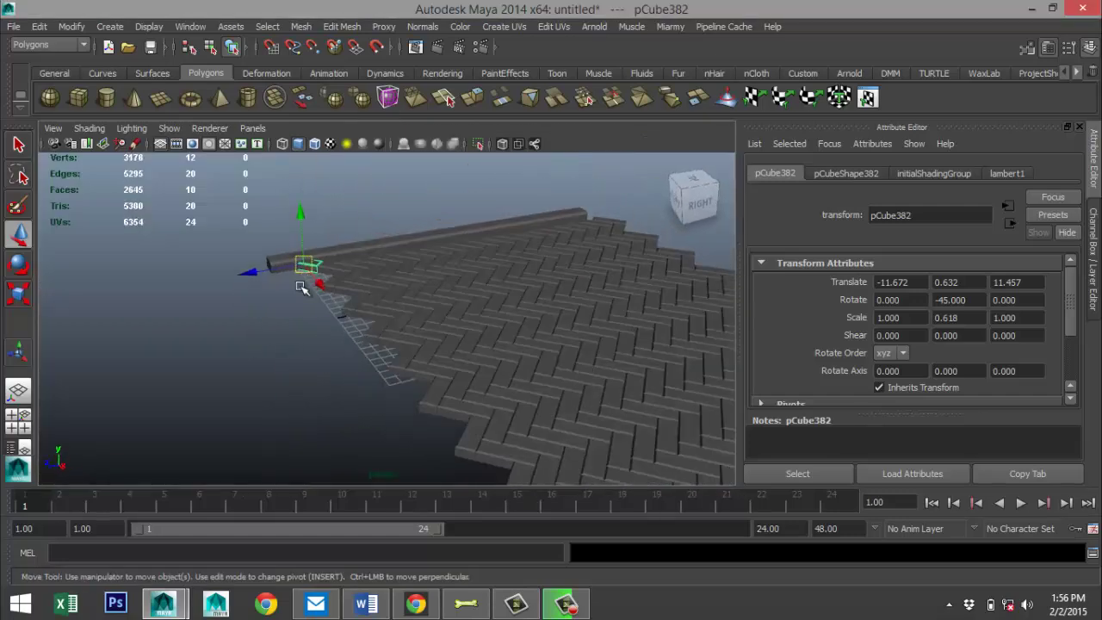
pyautogui.keyDown('alt'); pyautogui.moveTo(305, 285); pyautogui.dragTo(296, 247, button='right'); pyautogui.keyUp('alt')
pyautogui.keyDown('alt'); pyautogui.moveTo(296, 247); pyautogui.dragTo(349, 293, button='middle'); pyautogui.keyUp('alt')
pyautogui.scroll(3, 400, 406)
pyautogui.scroll(-2, 293, 345)
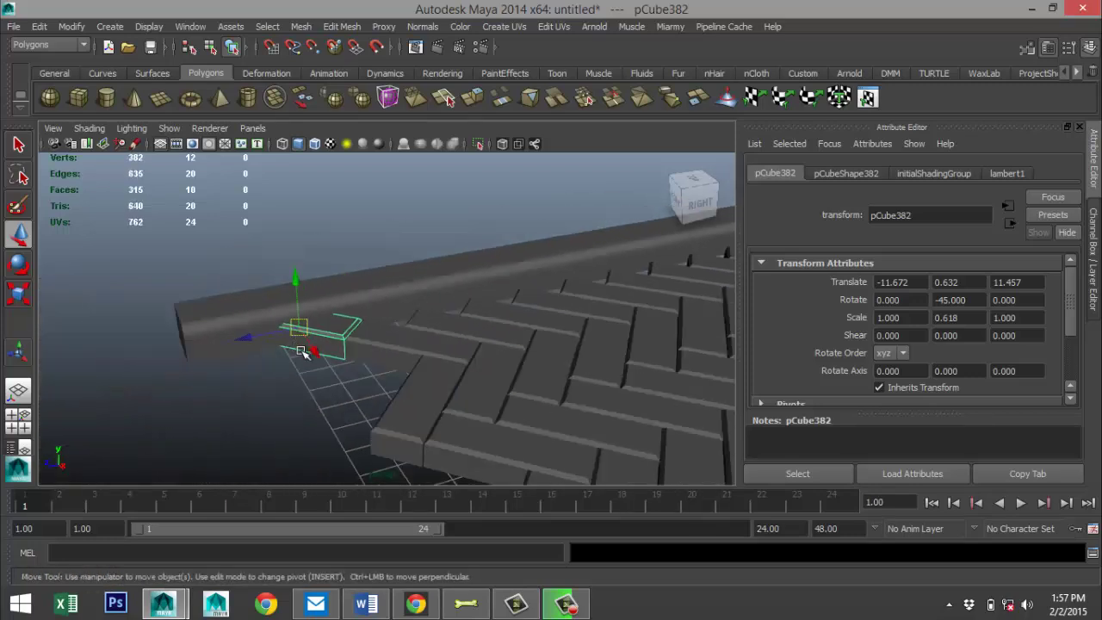
pyautogui.scroll(3, 307, 350)
pyautogui.keyDown('alt'); pyautogui.moveTo(295, 360); pyautogui.dragTo(433, 379); pyautogui.keyUp('alt')
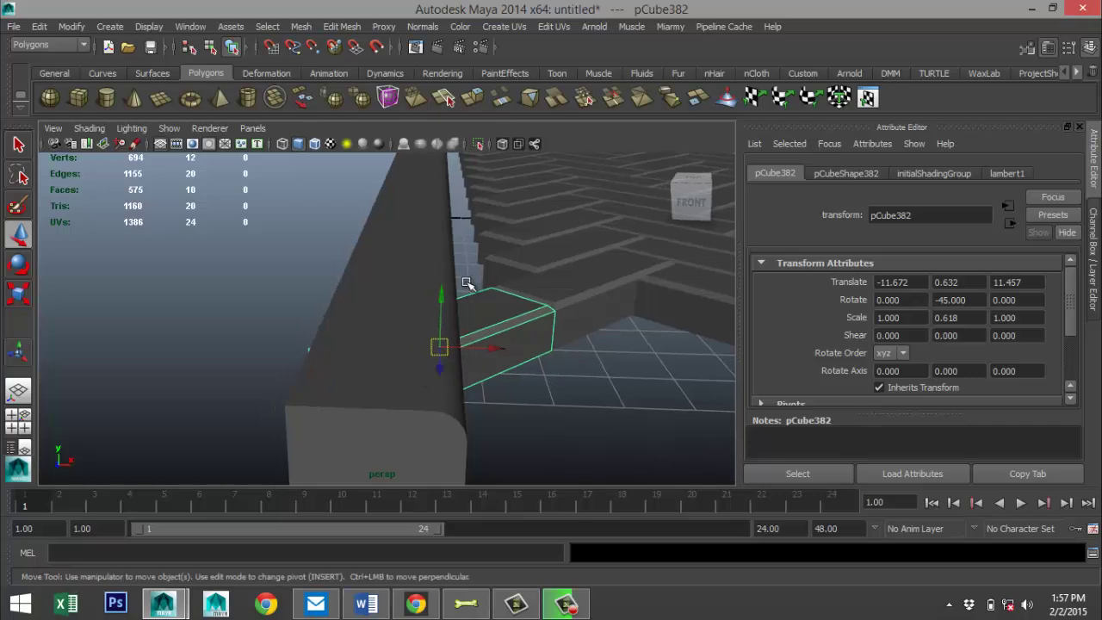
# Show the duplicated block and border strip in wireframe in the top view.
pyautogui.click(18, 420)
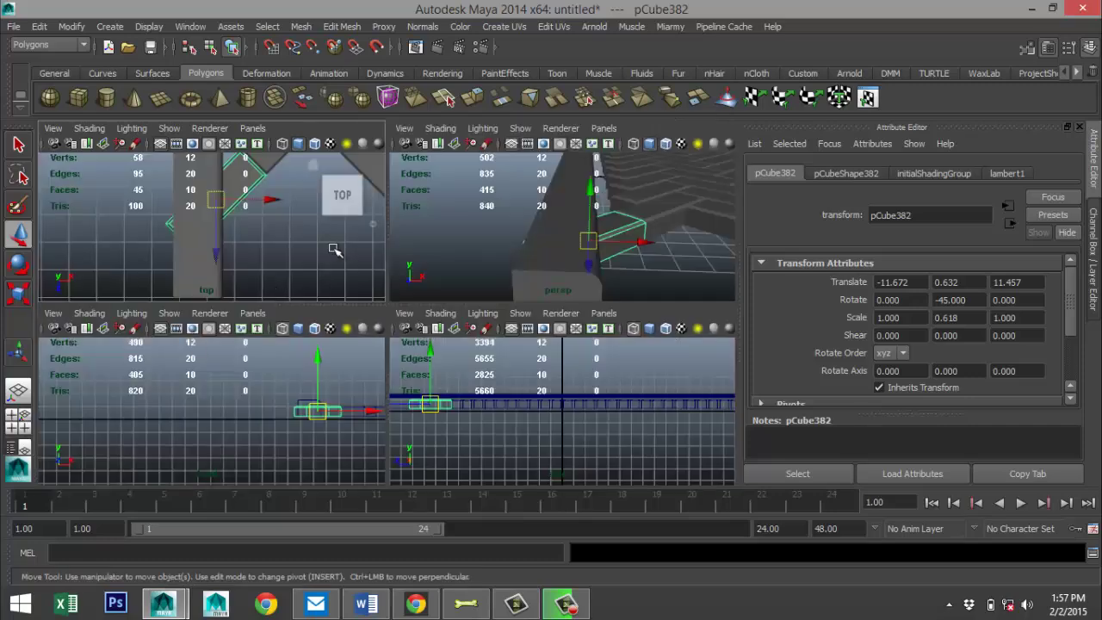
pyautogui.press('space')
pyautogui.press('4')
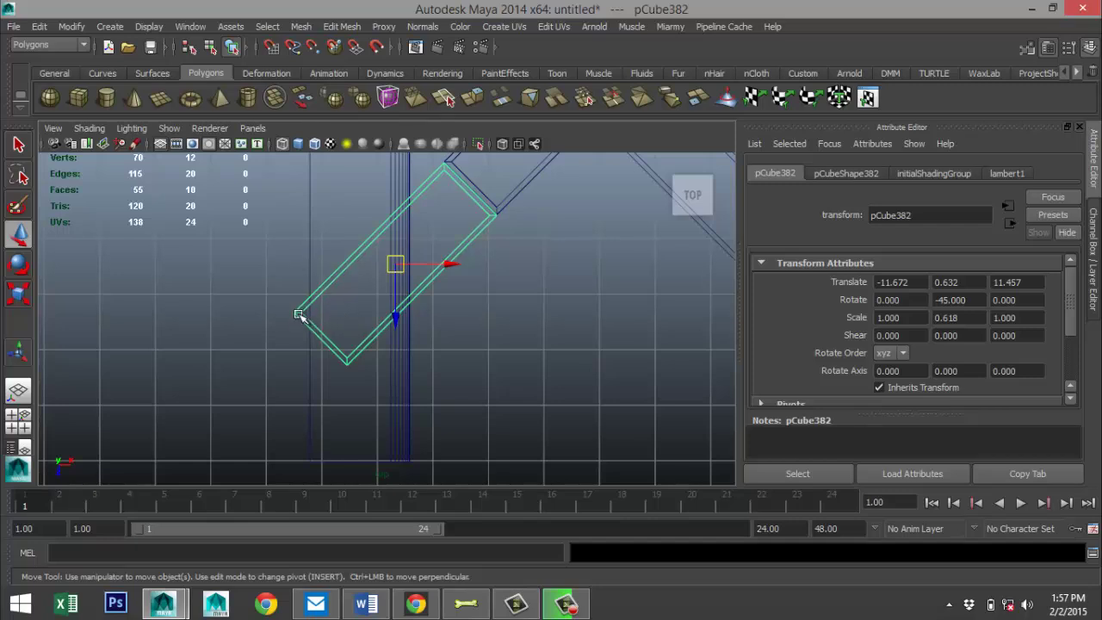
# Try to trim the duplicated block to the border strip's inner edge by moving its outer end vertices, and undo the edits.
pyautogui.moveTo(297, 316); pyautogui.dragTo(211, 239, button='right')
pyautogui.moveTo(262, 288); pyautogui.dragTo(386, 431)
pyautogui.moveTo(321, 343); pyautogui.dragTo(378, 282)
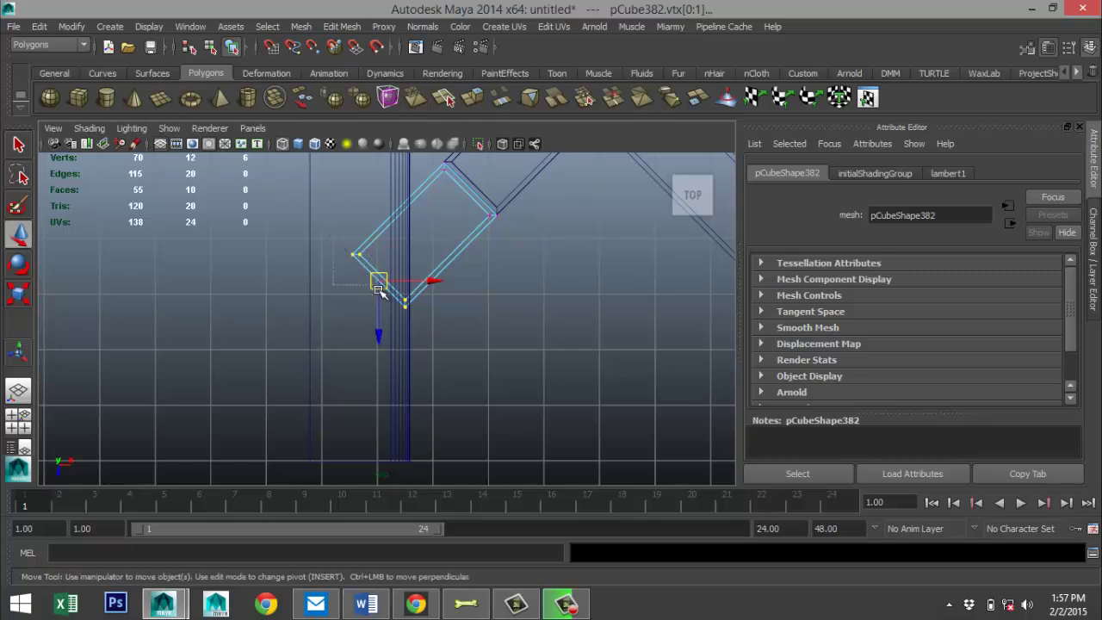
pyautogui.click(355, 254)
pyautogui.moveTo(357, 252); pyautogui.dragTo(409, 215)
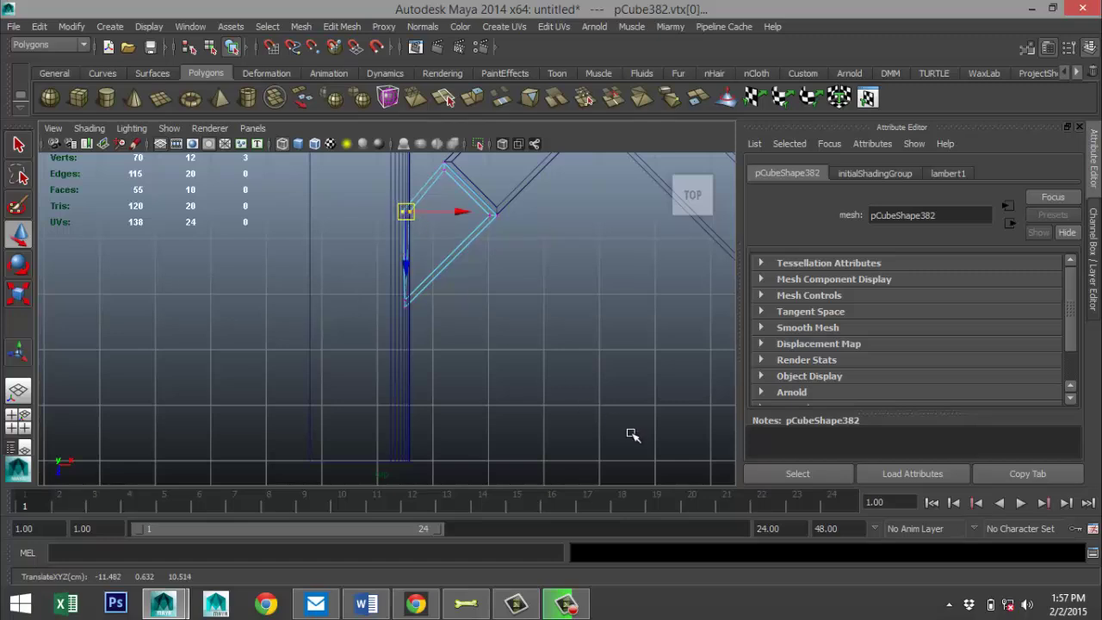
pyautogui.hotkey('ctrl', 'z')
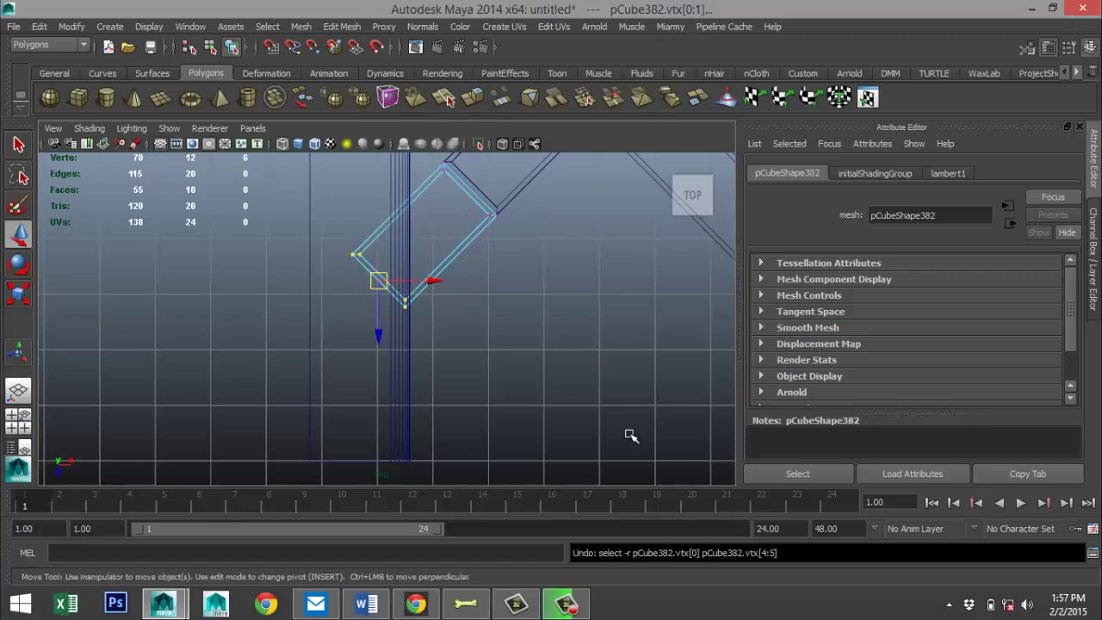
pyautogui.hotkey('ctrl', 'z')
# Duplicate the whole edge block and move the copy one row up along the border strip, to about Z 9.51.
pyautogui.scroll(-2, 595, 436)
pyautogui.scroll(-2, 551, 405)
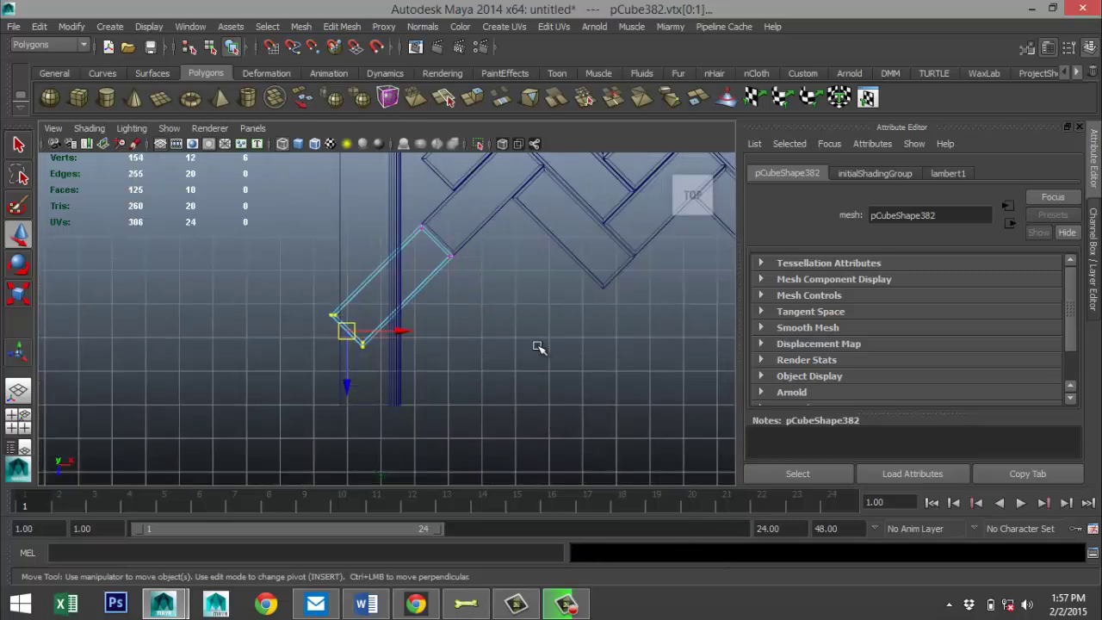
pyautogui.click(499, 332)
pyautogui.moveTo(427, 286); pyautogui.dragTo(491, 215, button='right')
pyautogui.click(418, 295)
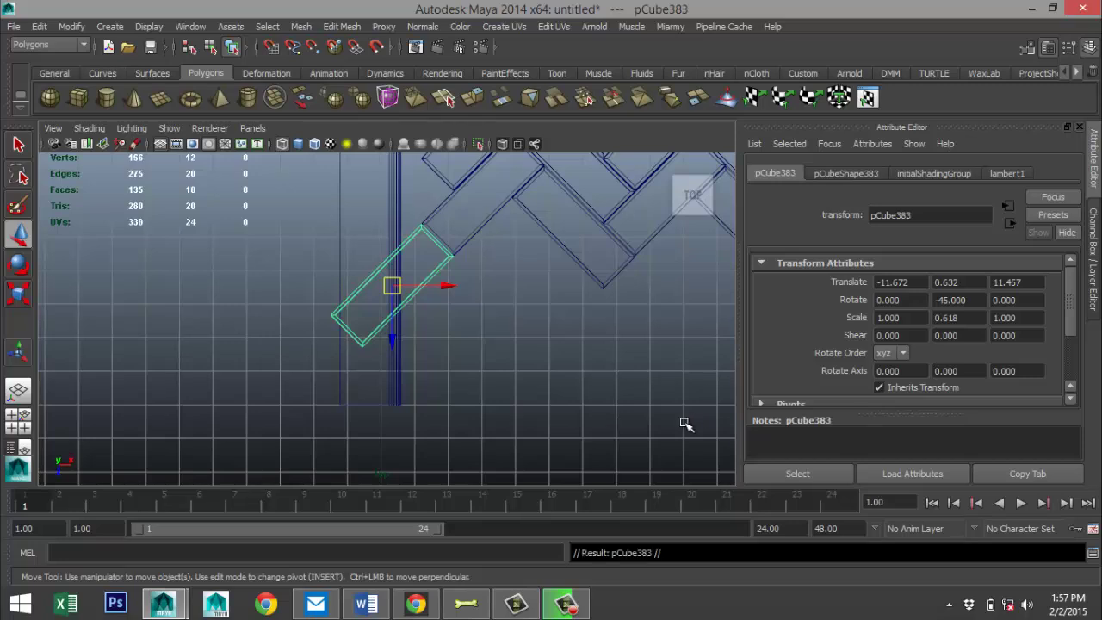
pyautogui.moveTo(384, 340); pyautogui.dragTo(385, 274)
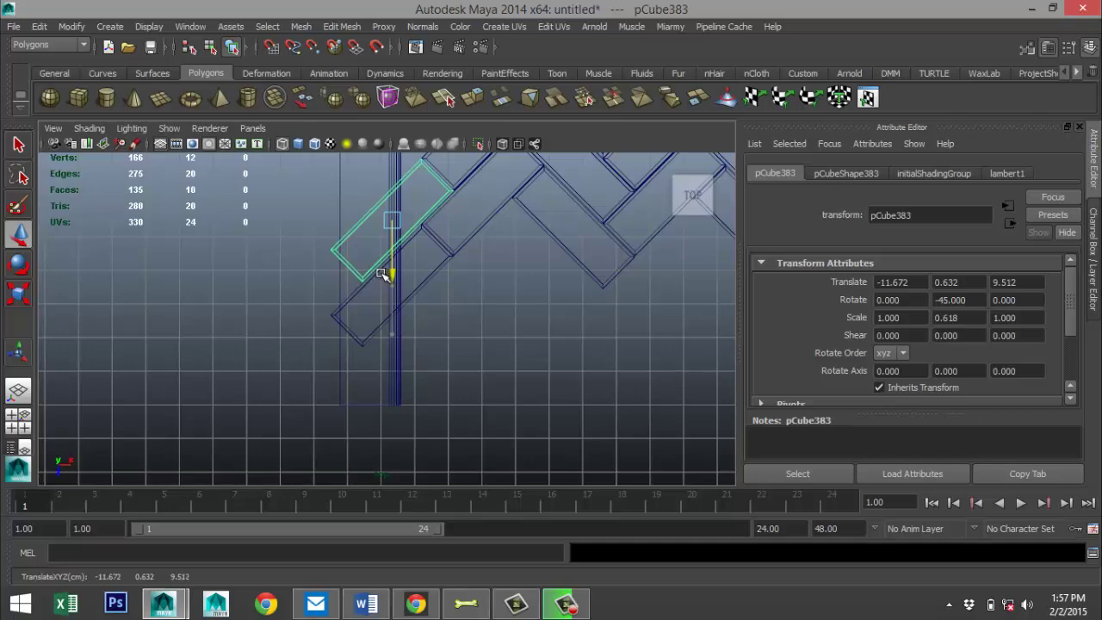
# Repeat the edge block duplication with the same offset along the border strip to fill the field's edge, and clear the selection.
pyautogui.scroll(-10, 455, 333)
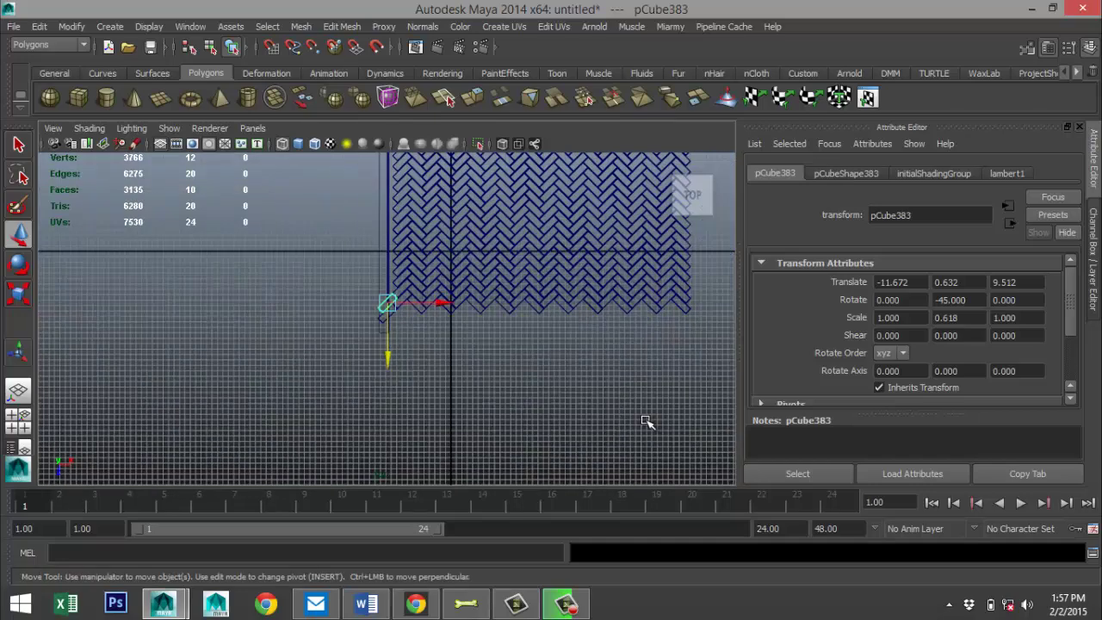
pyautogui.hotkey('shift', 'd')
pyautogui.hotkey('shift', 'd')
pyautogui.hotkey('shift', 'd')
pyautogui.hotkey('shift', 'd')
pyautogui.hotkey('shift', 'd')
pyautogui.hotkey('shift', 'd')
pyautogui.hotkey('shift', 'd')
pyautogui.hotkey('shift', 'd')
pyautogui.hotkey('shift', 'd')
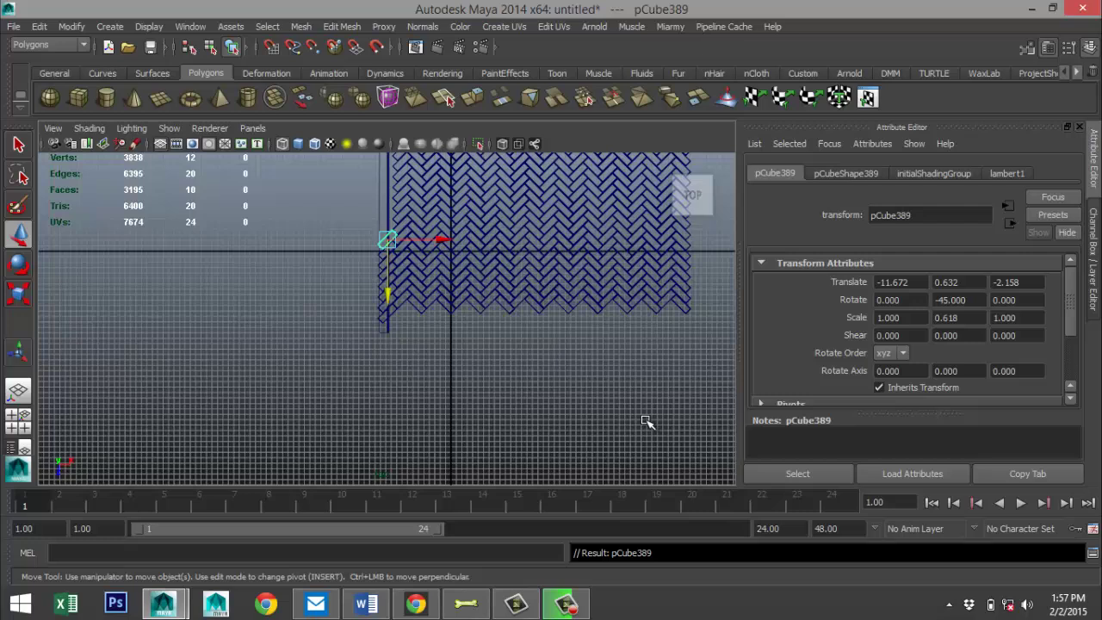
pyautogui.press('Escape')
# Examine the filled edge between the herringbone field and the border strip up close in the perspective view.
pyautogui.click(24, 424)
pyautogui.press('space')
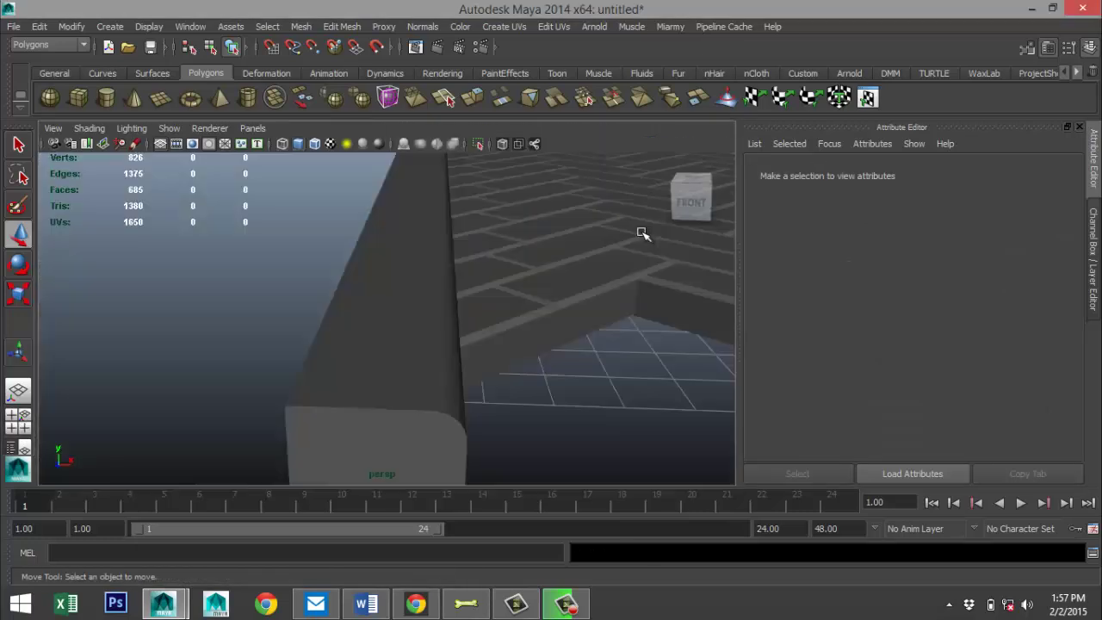
pyautogui.keyDown('alt'); pyautogui.moveTo(615, 361); pyautogui.dragTo(524, 300); pyautogui.keyUp('alt')
pyautogui.keyDown('alt'); pyautogui.moveTo(523, 300); pyautogui.dragTo(423, 438, button='middle'); pyautogui.keyUp('alt')
pyautogui.keyDown('alt'); pyautogui.moveTo(423, 438); pyautogui.dragTo(384, 344); pyautogui.keyUp('alt')
pyautogui.keyDown('alt'); pyautogui.moveTo(384, 344); pyautogui.dragTo(439, 446, button='right'); pyautogui.keyUp('alt')
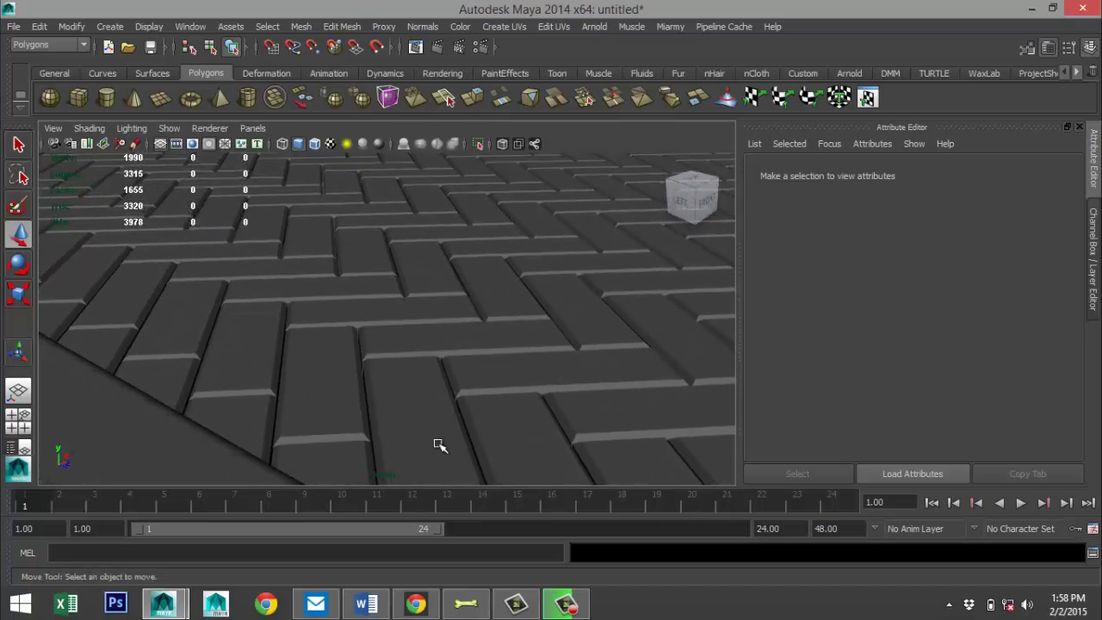
# Examine the filled edge from another angle and the overall herringbone floor with its border strip from a distance.
pyautogui.scroll(-1, 441, 443)
pyautogui.scroll(1, 441, 431)
pyautogui.keyDown('alt'); pyautogui.moveTo(449, 410); pyautogui.dragTo(413, 382); pyautogui.keyUp('alt')
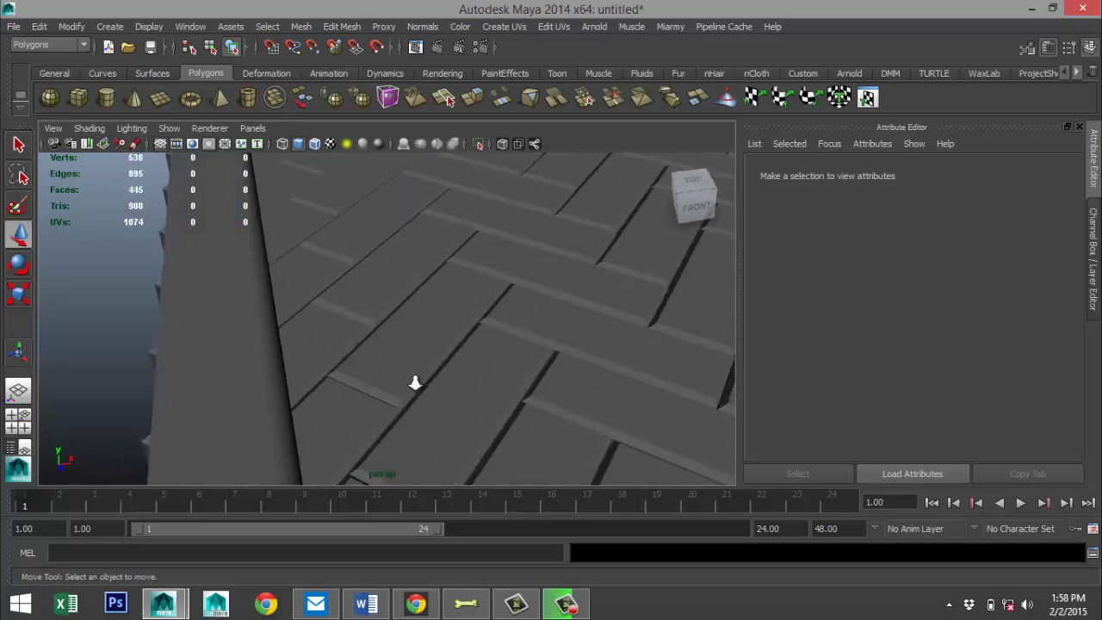
pyautogui.scroll(-6, 461, 375)
pyautogui.keyDown('alt'); pyautogui.moveTo(575, 387); pyautogui.dragTo(237, 390, button='middle'); pyautogui.keyUp('alt')
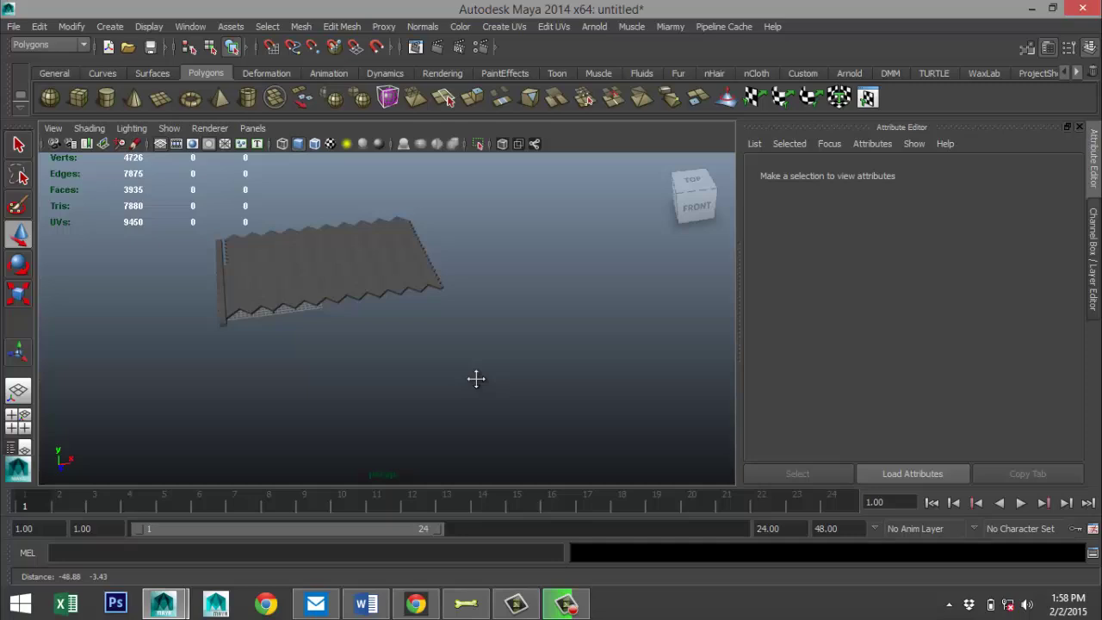
pyautogui.keyDown('alt'); pyautogui.moveTo(477, 379); pyautogui.dragTo(275, 335, button='middle'); pyautogui.keyUp('alt')
pyautogui.scroll(-1, 322, 337)
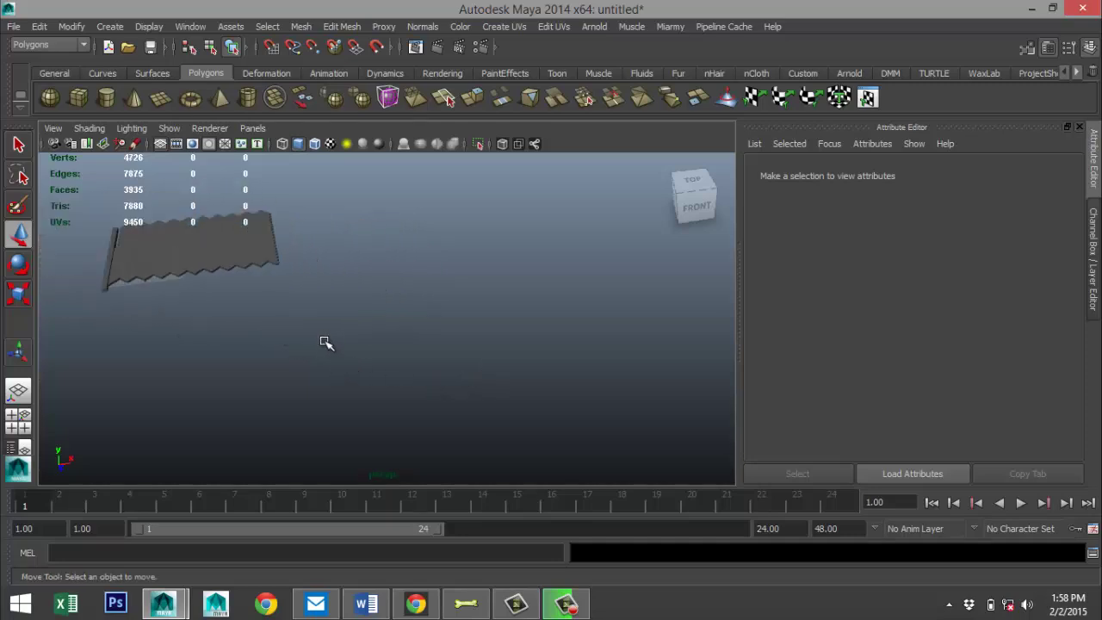
pyautogui.moveTo(366, 378)
pyautogui.keyDown('alt'); pyautogui.mouseDown(button='middle')
pyautogui.moveTo(336, 377)
pyautogui.moveTo(372, 398)
pyautogui.mouseUp(button='middle'); pyautogui.keyUp('alt')
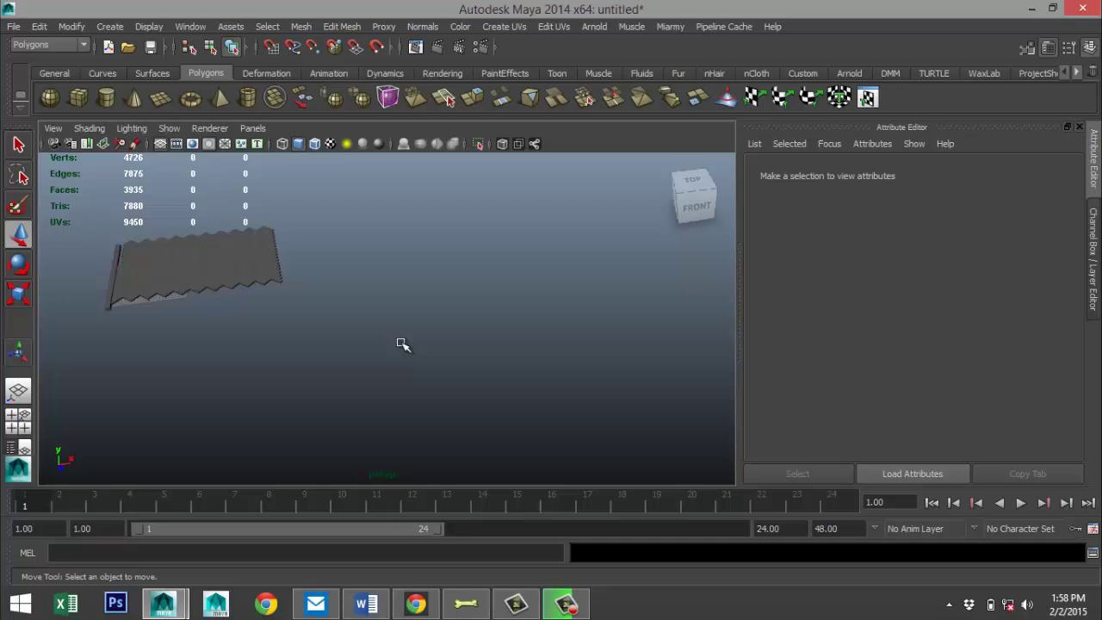
pyautogui.keyDown('alt'); pyautogui.moveTo(284, 348); pyautogui.dragTo(514, 401, button='middle'); pyautogui.keyUp('alt')
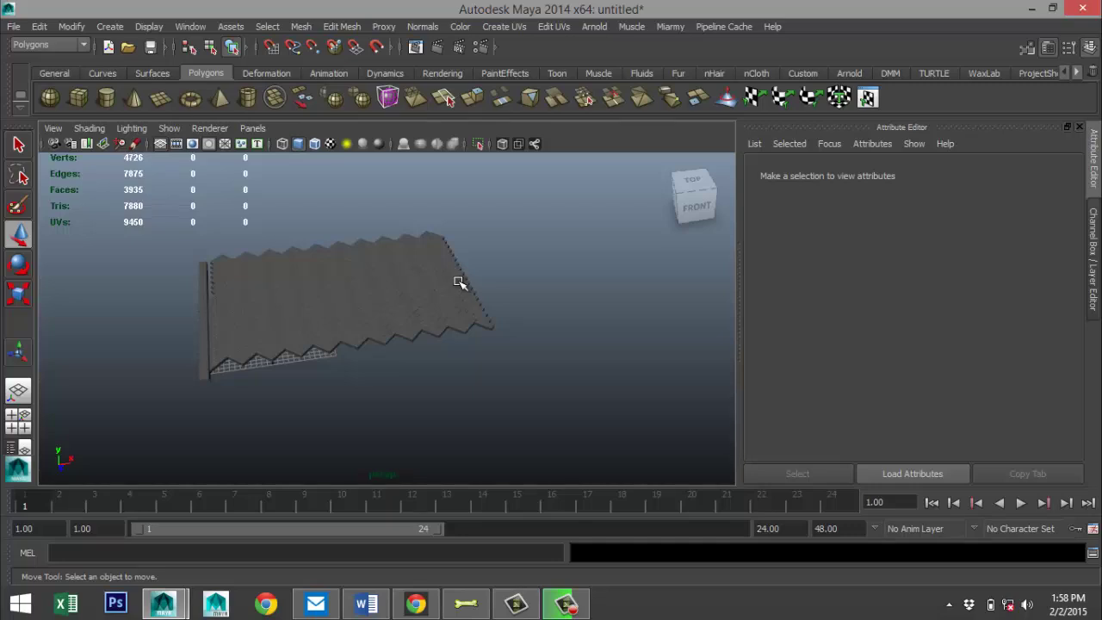
# Create a polygon cube about 11.7 wide, 8.5 high and 10.4 deep in the empty space in front of the floor.
pyautogui.keyDown('alt'); pyautogui.moveTo(483, 290); pyautogui.dragTo(505, 280, button='middle'); pyautogui.keyUp('alt')
pyautogui.scroll(2, 392, 317)
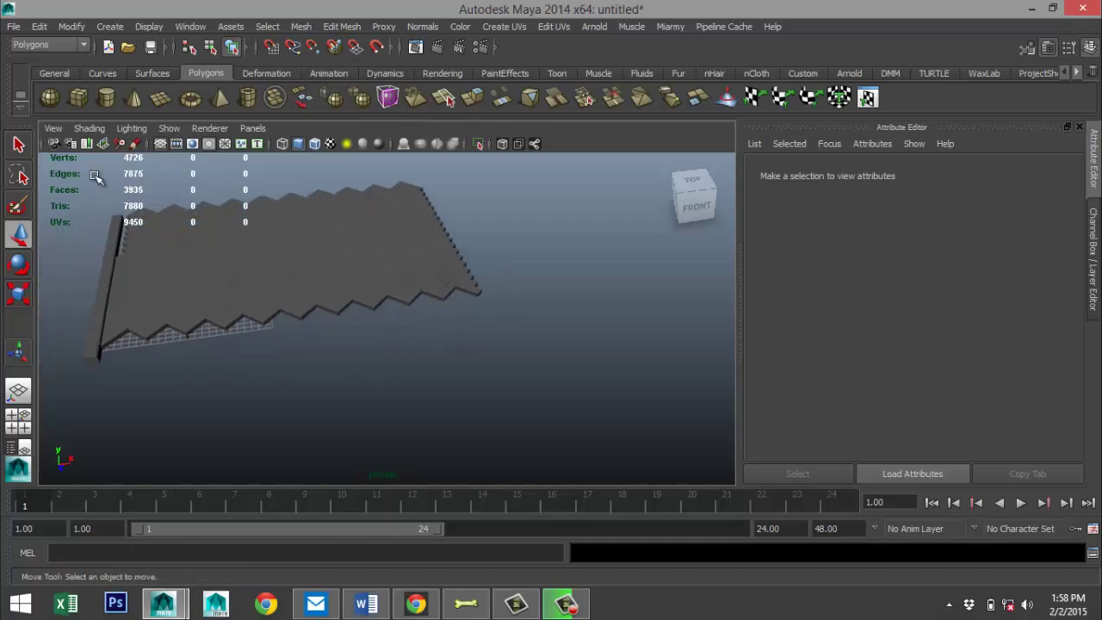
pyautogui.click(78, 97)
pyautogui.click(413, 430)
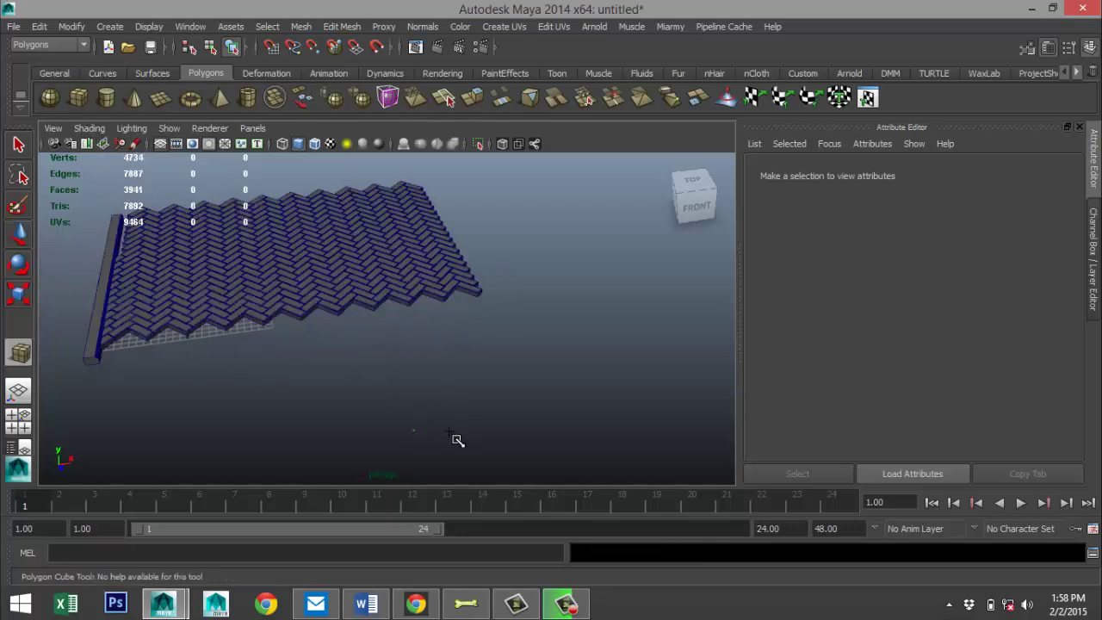
pyautogui.moveTo(457, 441); pyautogui.dragTo(487, 320)
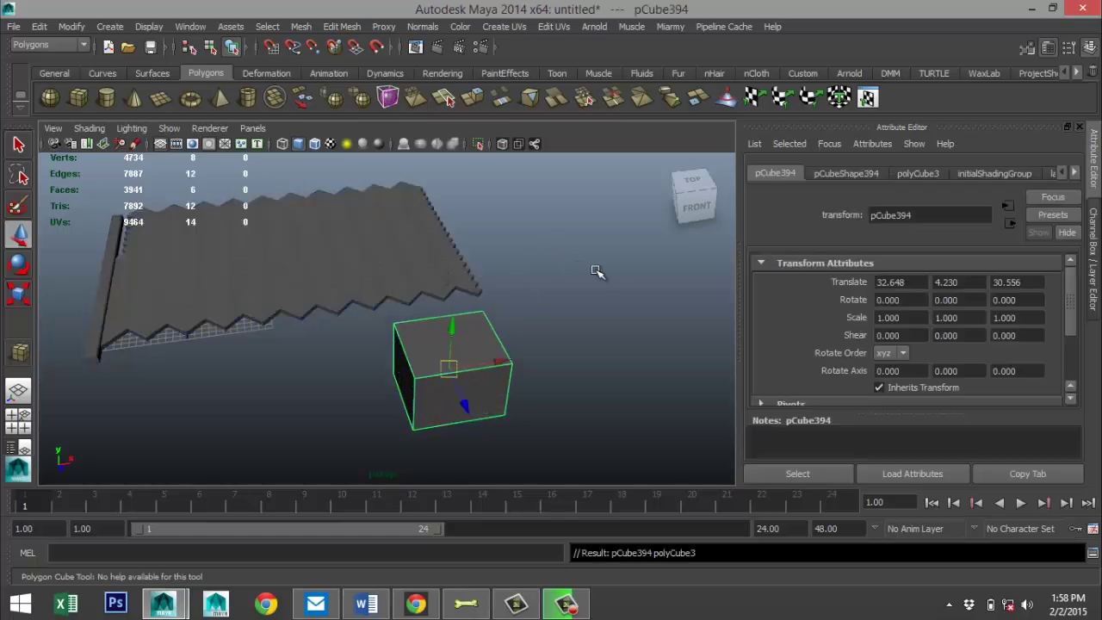
pyautogui.keyDown('alt'); pyautogui.moveTo(597, 271); pyautogui.dragTo(523, 273, button='middle'); pyautogui.keyUp('alt')
pyautogui.press('w')
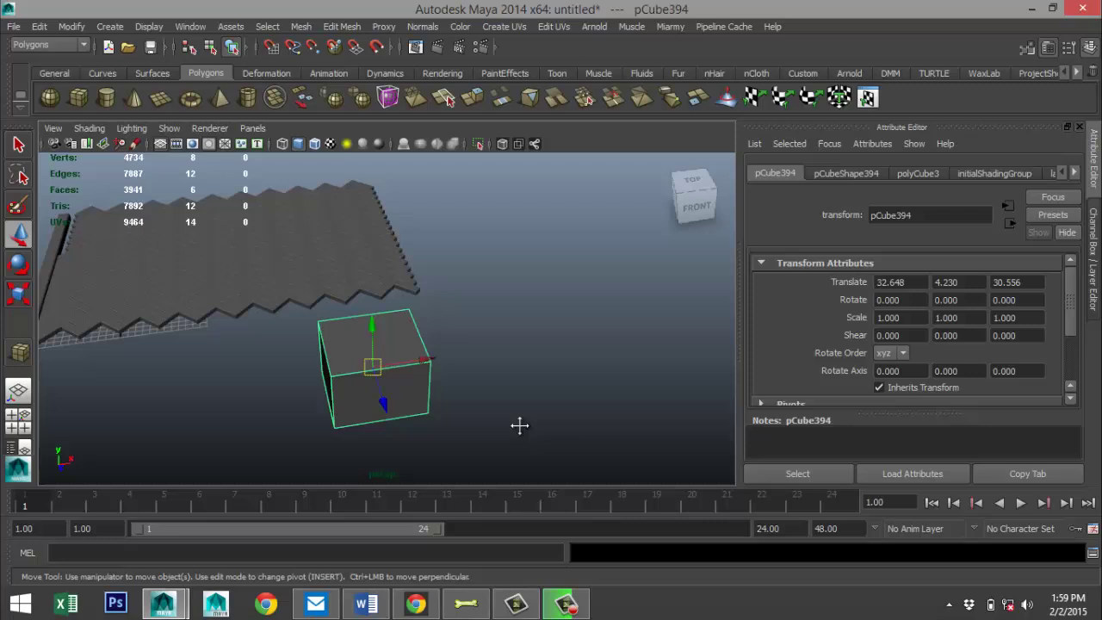
pyautogui.keyDown('alt'); pyautogui.moveTo(519, 425); pyautogui.dragTo(613, 401, button='middle'); pyautogui.keyUp('alt')
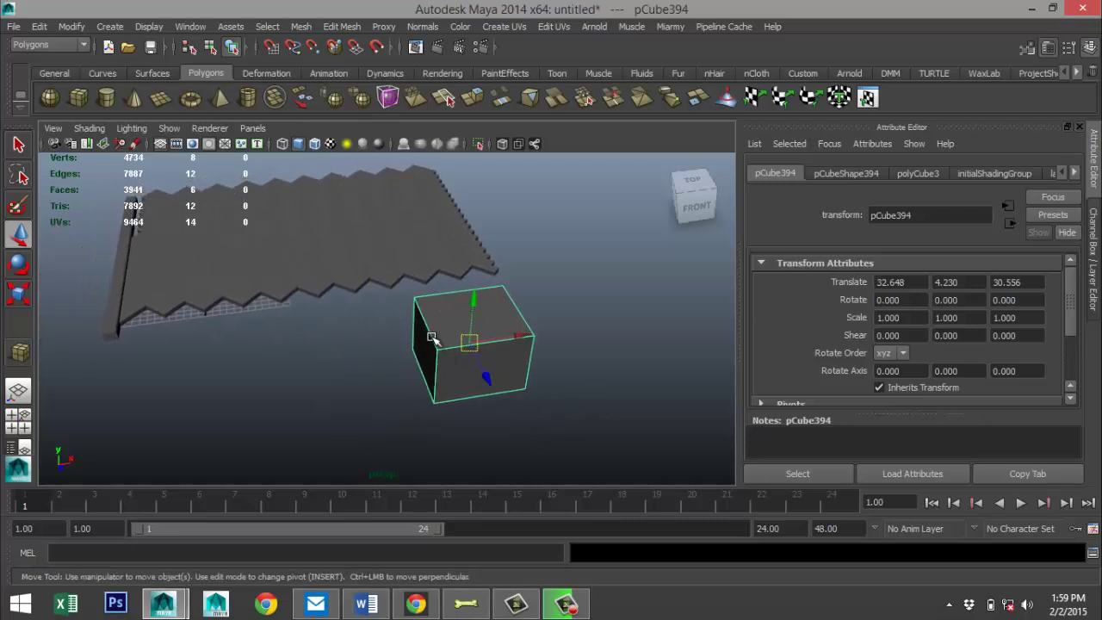
# Set the new cube's width, height and depth subdivisions to 10.
pyautogui.click(920, 174)
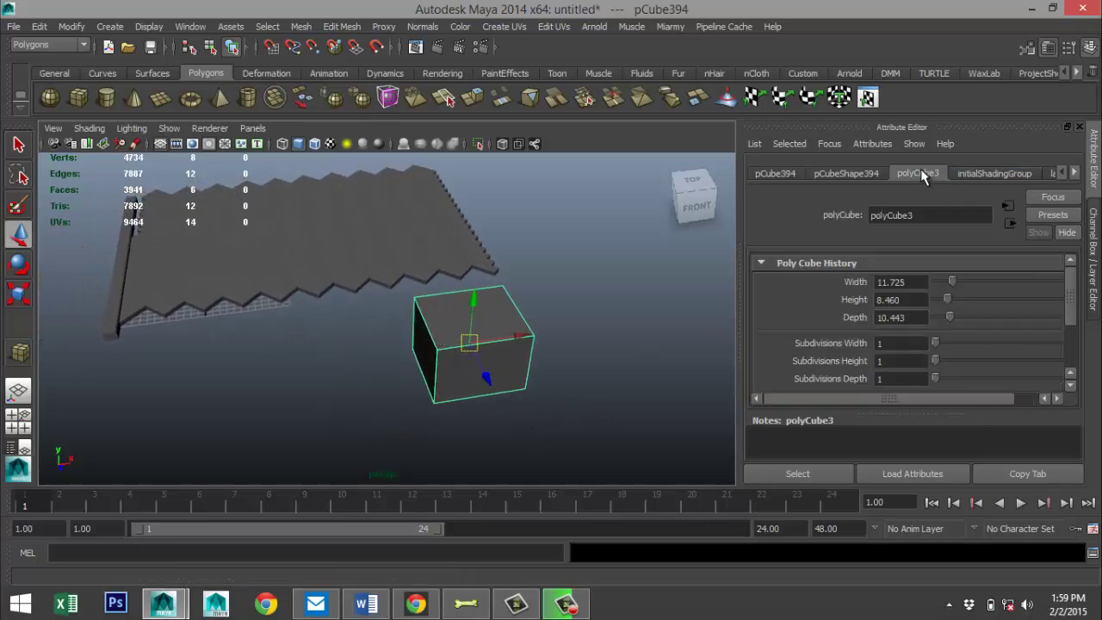
pyautogui.click(920, 344)
pyautogui.write('10')
pyautogui.press('Tab')
pyautogui.write('10')
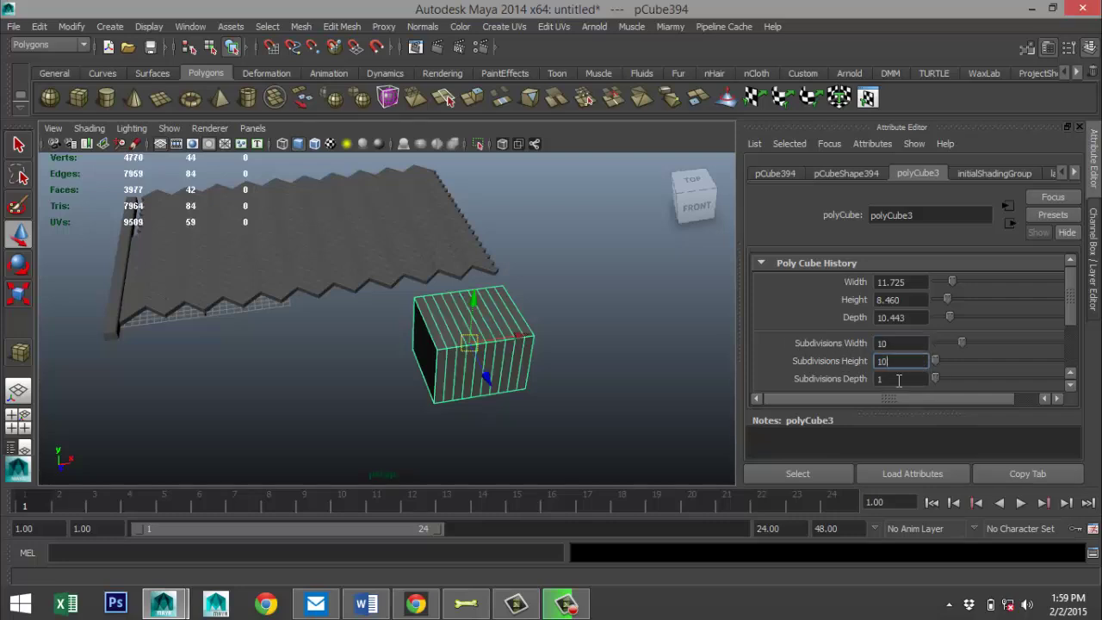
pyautogui.press('Tab')
pyautogui.write('10')
pyautogui.press('Tab')
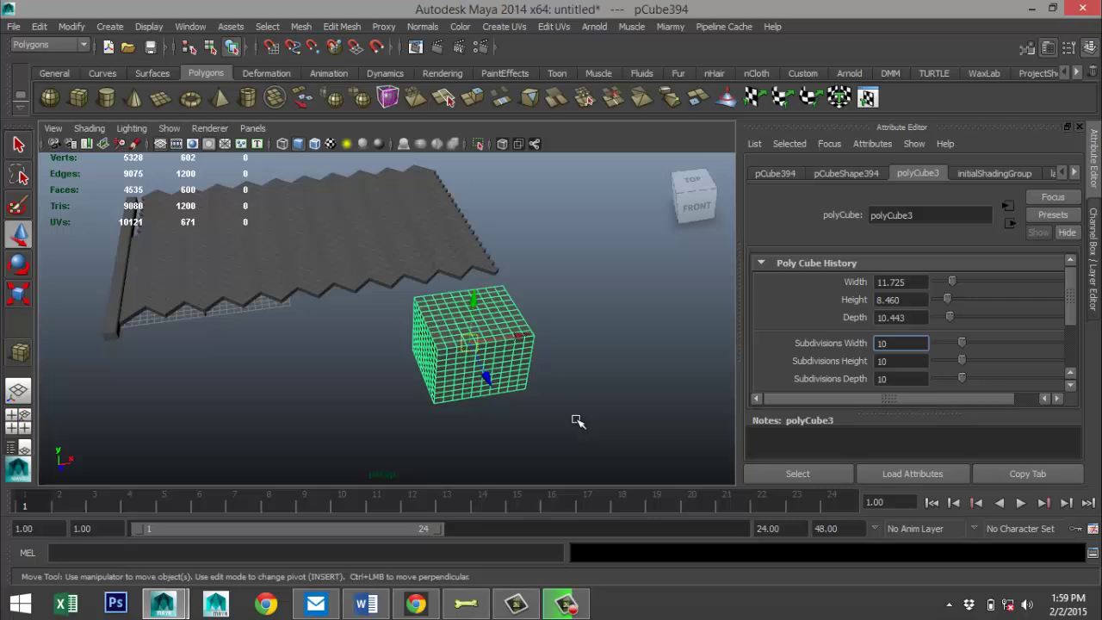
# Set the cube's width, height and depth subdivisions to 4 and display it with smooth mesh preview.
pyautogui.scroll(2, 578, 421)
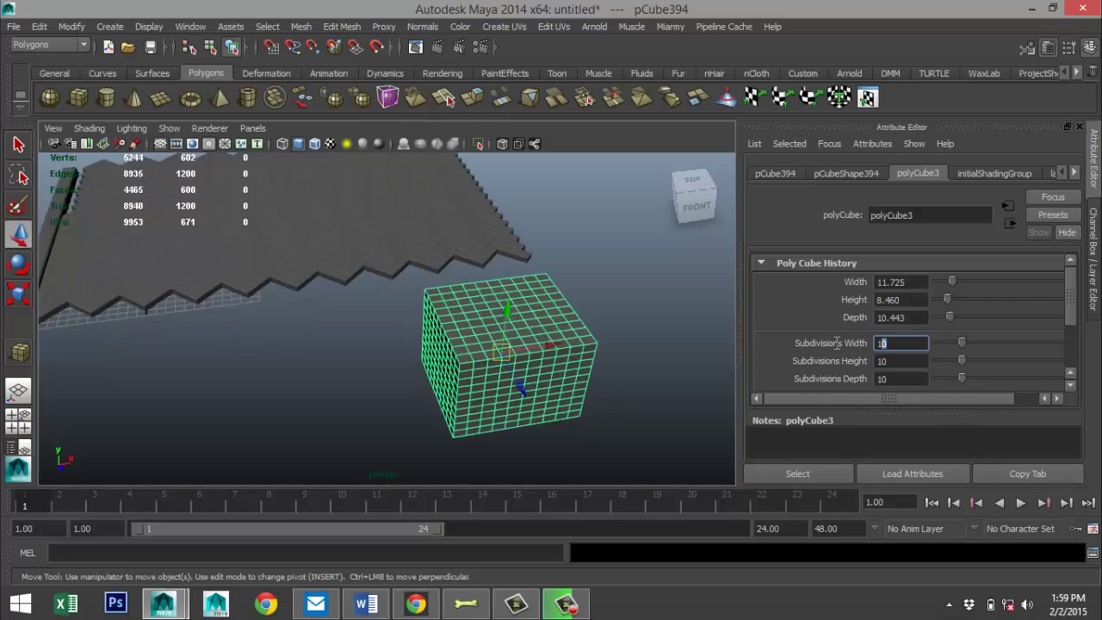
pyautogui.write('4')
pyautogui.press('Tab')
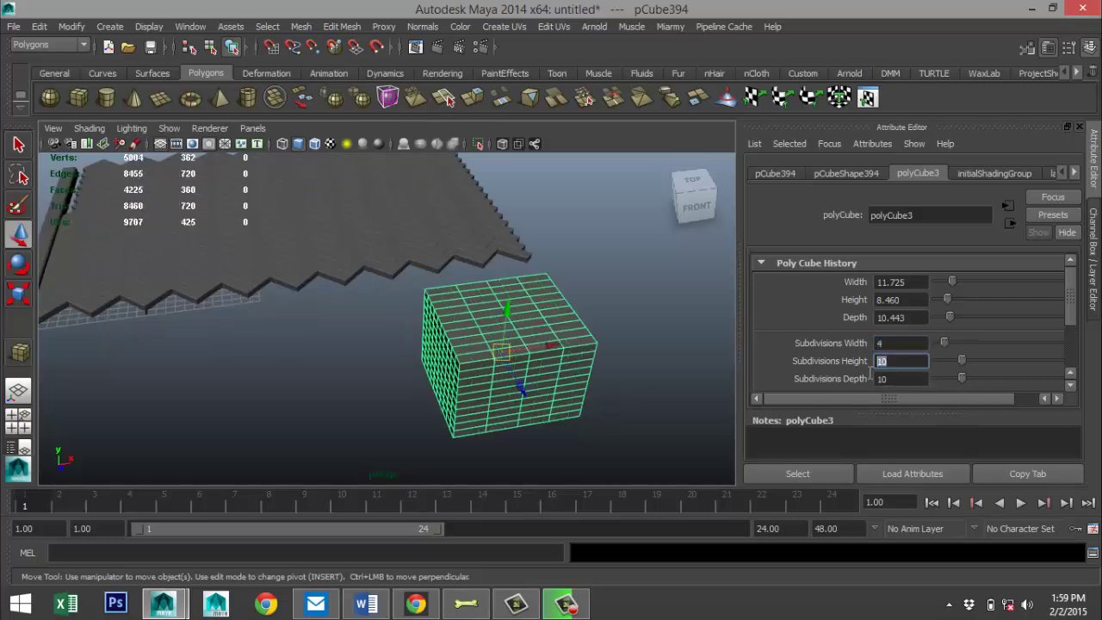
pyautogui.write('4')
pyautogui.press('Tab')
pyautogui.click(893, 360)
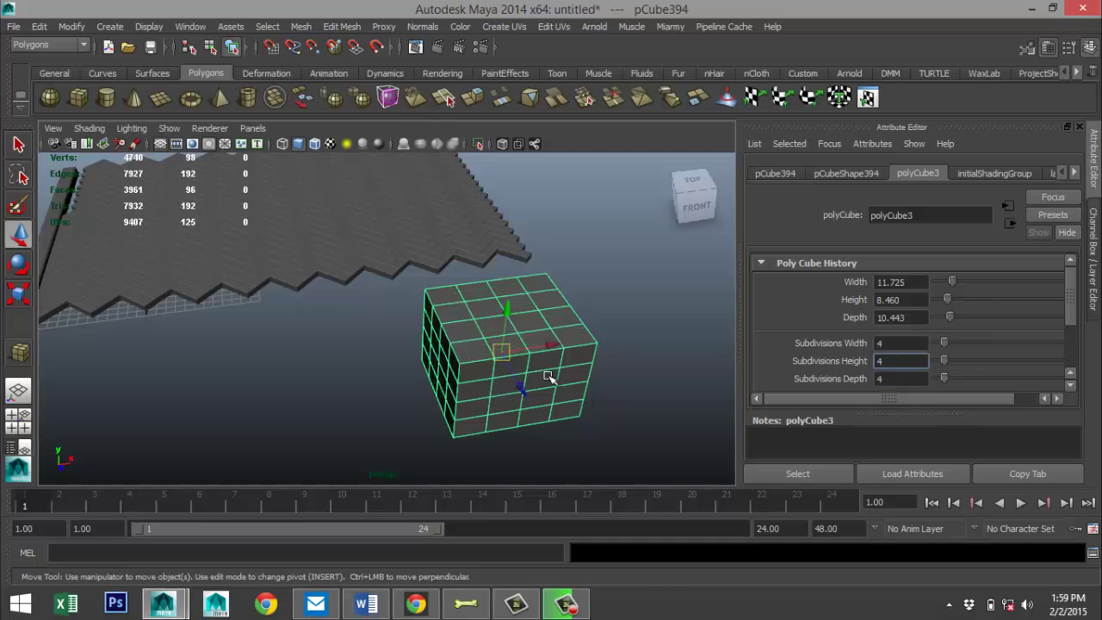
pyautogui.keyDown('alt'); pyautogui.moveTo(559, 373); pyautogui.dragTo(542, 371, button='middle'); pyautogui.keyUp('alt')
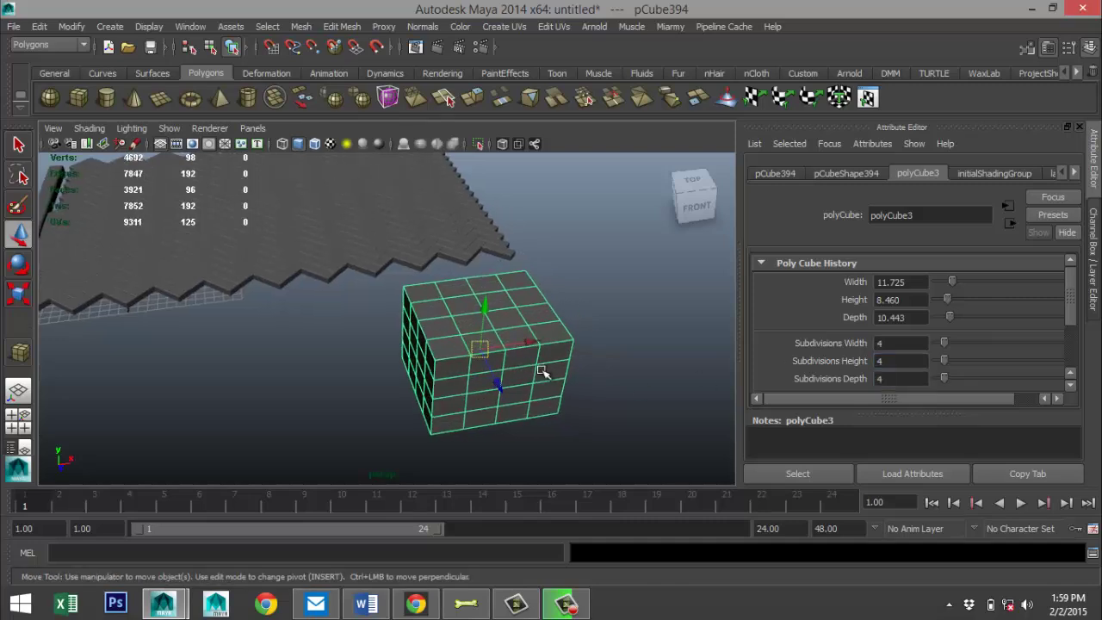
pyautogui.scroll(2, 541, 370)
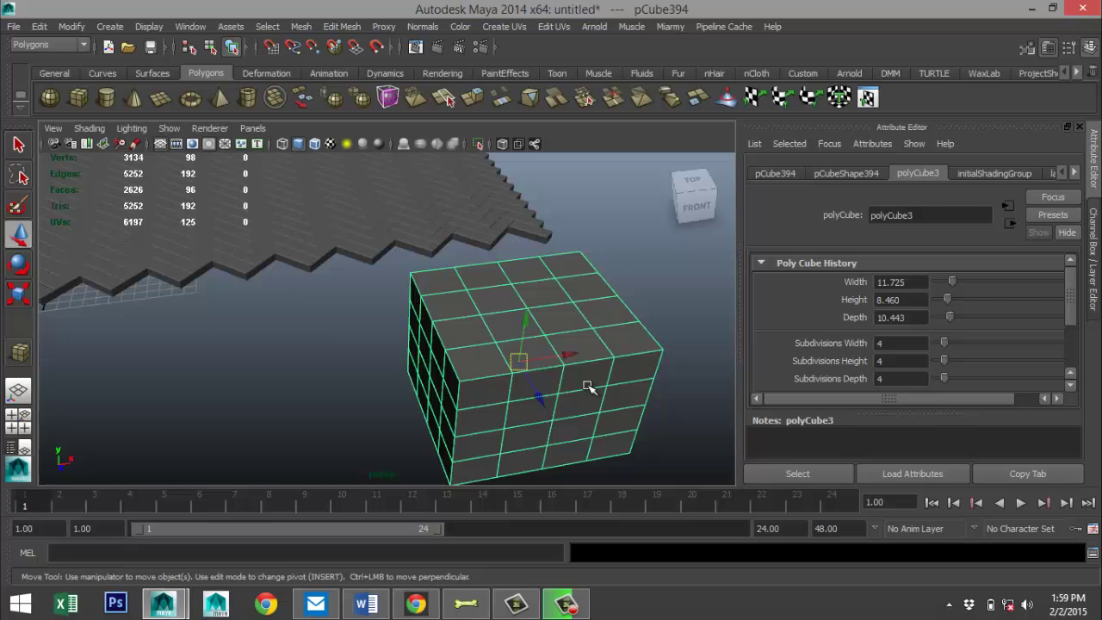
pyautogui.press('3')
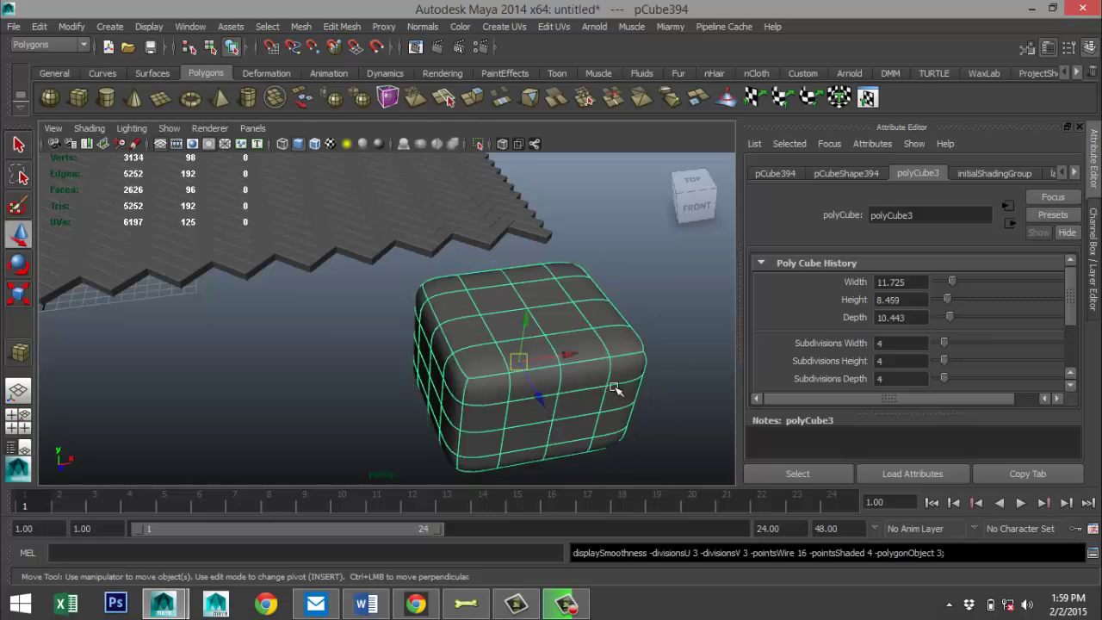
pyautogui.keyDown('alt'); pyautogui.moveTo(632, 376); pyautogui.dragTo(539, 322, button='middle'); pyautogui.keyUp('alt')
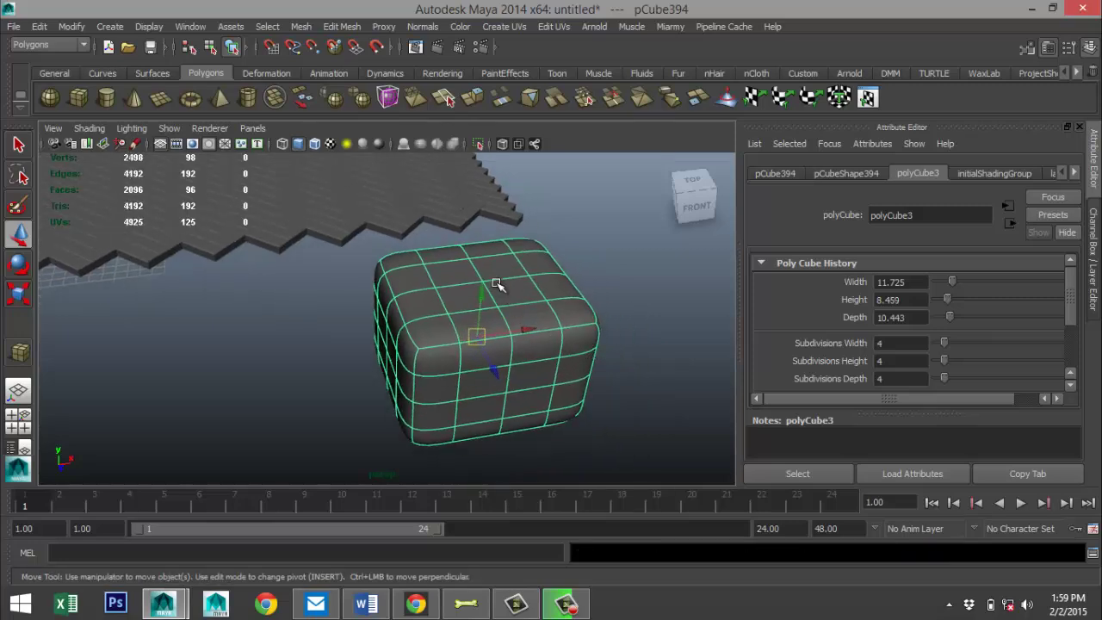
# Shift individual vertices on the smoothed cube's top face, front face and bottom front edge to make its surface uneven.
pyautogui.moveTo(497, 281); pyautogui.dragTo(465, 259, button='right')
pyautogui.click(488, 286)
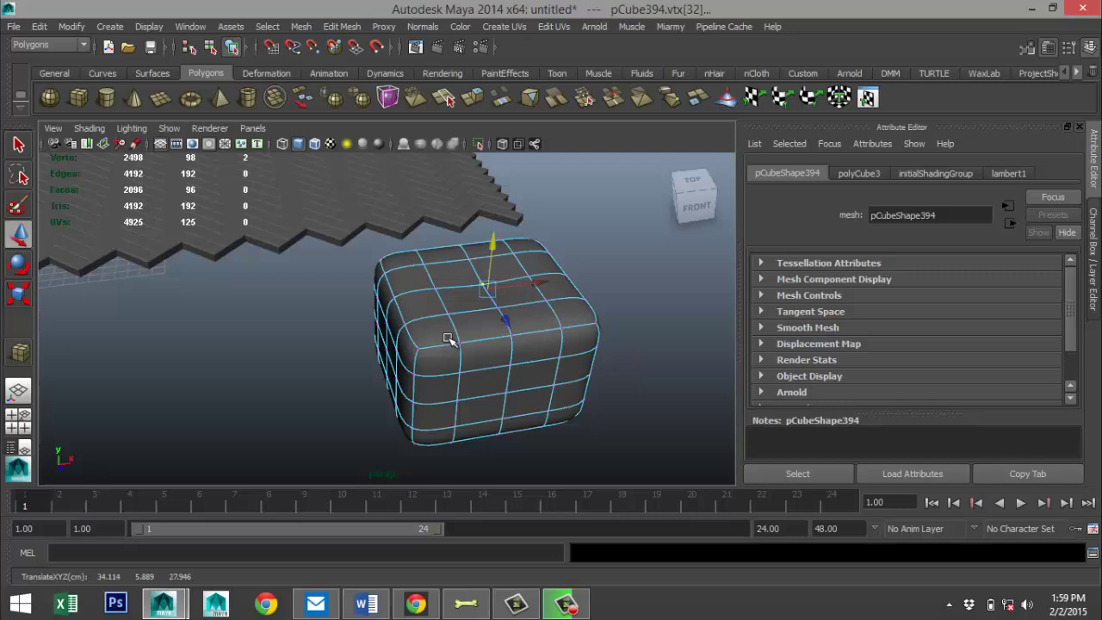
pyautogui.moveTo(450, 336); pyautogui.dragTo(571, 398)
pyautogui.click(569, 398)
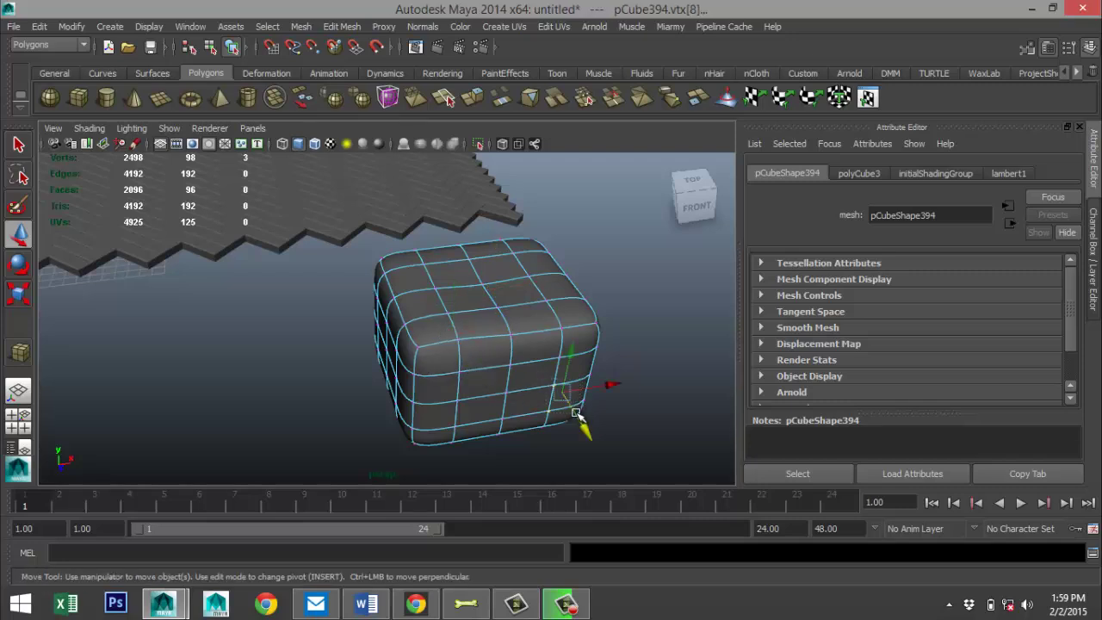
pyautogui.moveTo(446, 421); pyautogui.dragTo(464, 466)
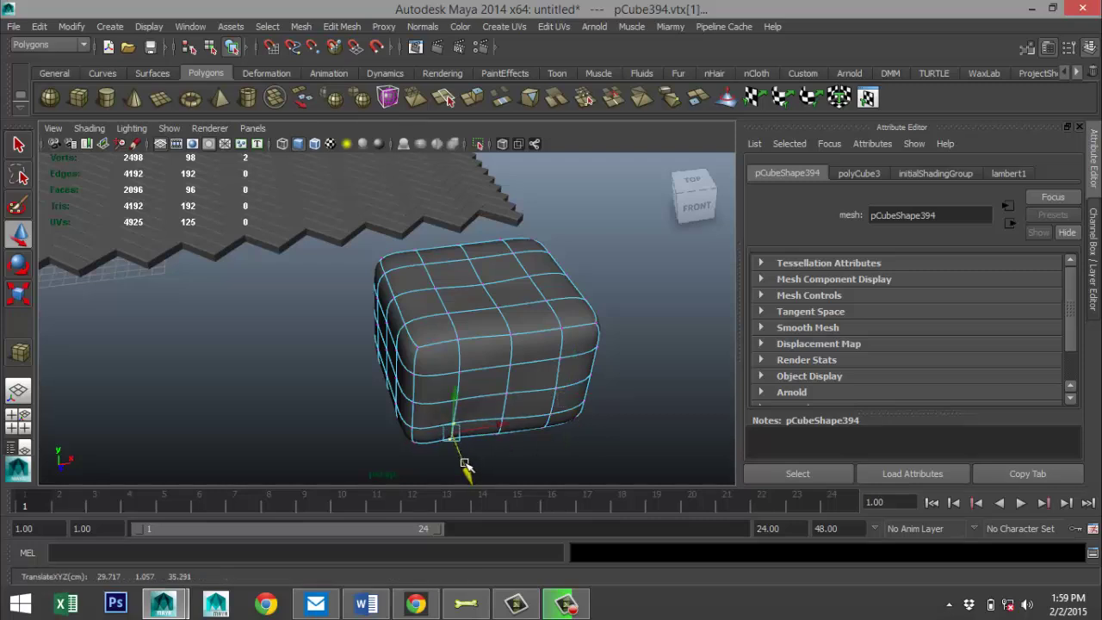
# Move vertices on the cube's left side and around the rim of its top face to roughen the shape.
pyautogui.keyDown('alt'); pyautogui.moveTo(331, 428); pyautogui.dragTo(522, 340); pyautogui.keyUp('alt')
pyautogui.moveTo(558, 289); pyautogui.dragTo(536, 280)
pyautogui.click(463, 248)
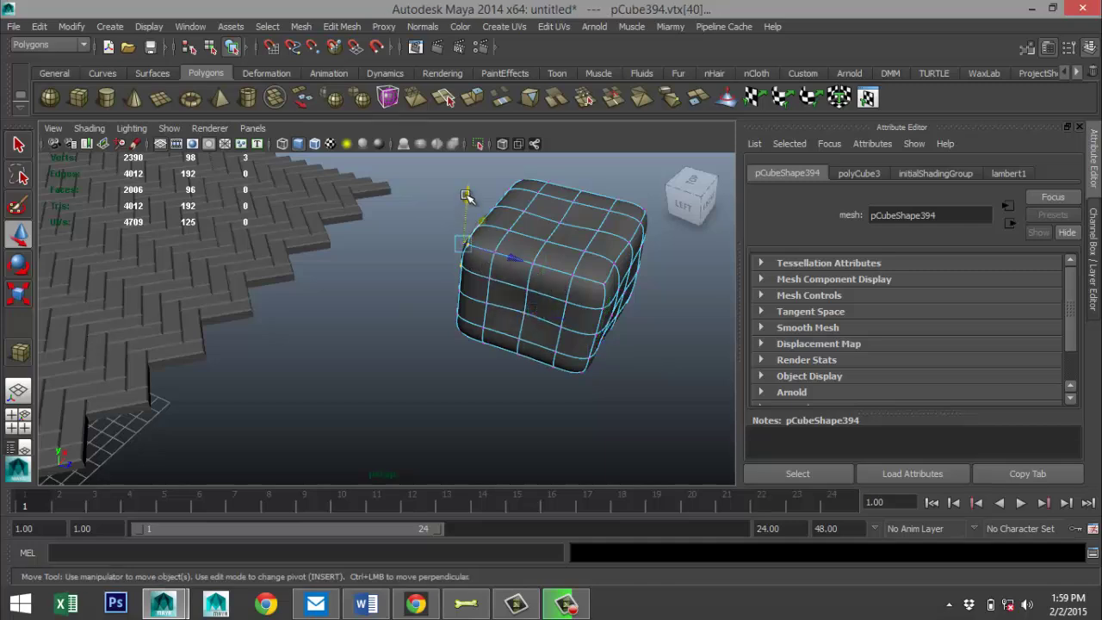
pyautogui.keyDown('alt'); pyautogui.moveTo(431, 362); pyautogui.dragTo(300, 364); pyautogui.keyUp('alt')
pyautogui.click(447, 321)
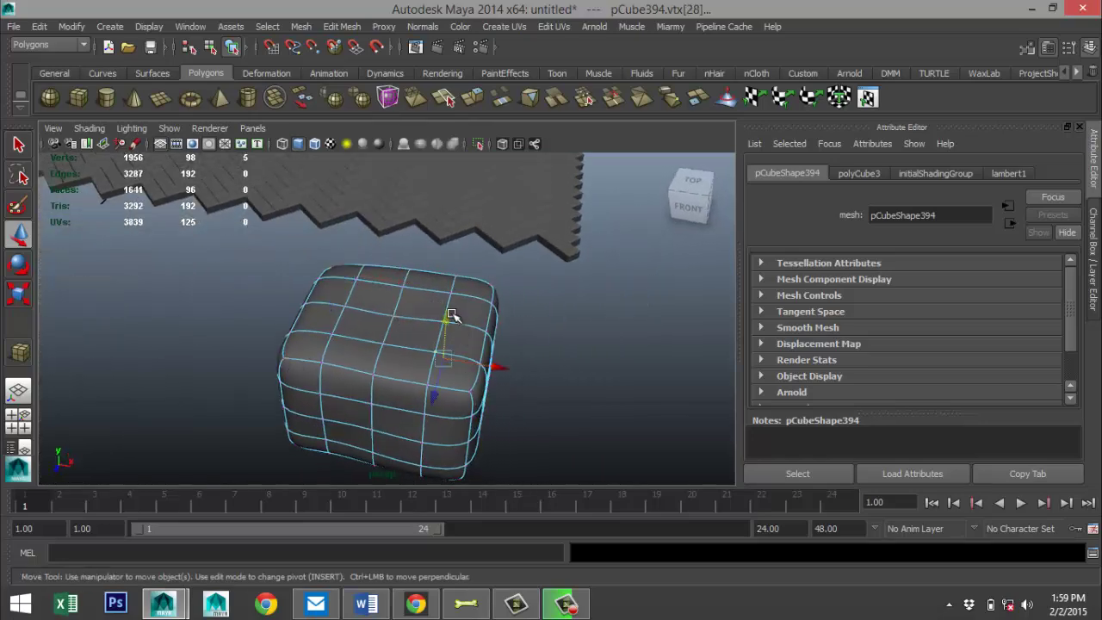
# Offset vertices on the lower part of the cube's sides, including its front face, to make the sides irregular.
pyautogui.keyDown('alt'); pyautogui.moveTo(556, 376); pyautogui.dragTo(312, 330); pyautogui.keyUp('alt')
pyautogui.click(297, 306)
pyautogui.keyDown('alt'); pyautogui.moveTo(248, 374); pyautogui.dragTo(293, 300); pyautogui.keyUp('alt')
pyautogui.keyDown('shift'); pyautogui.click(315, 291); pyautogui.keyUp('shift')
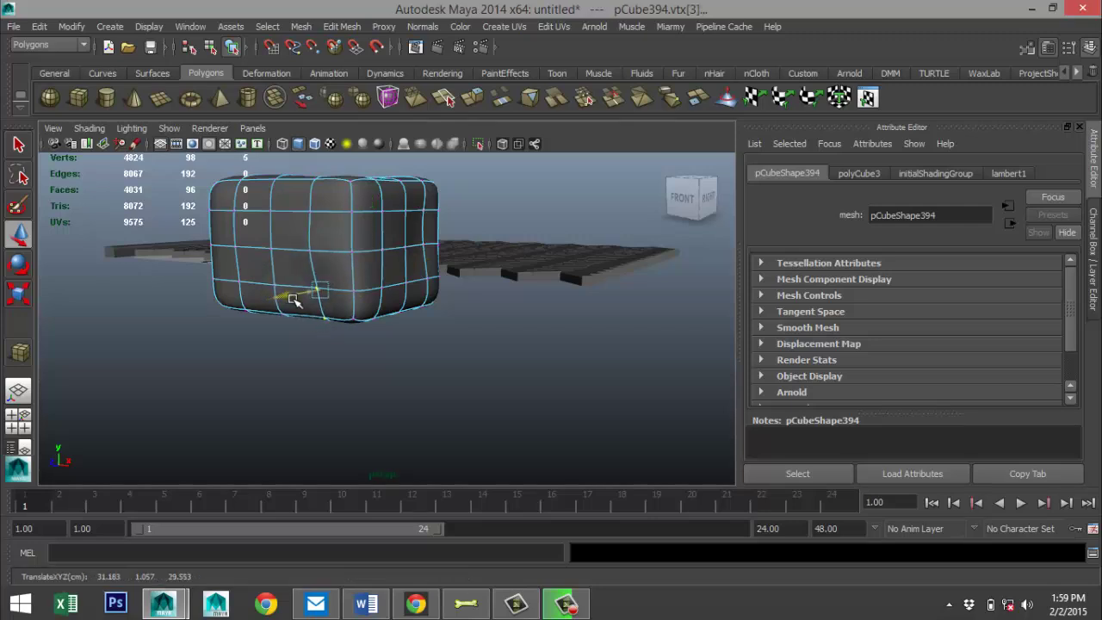
pyautogui.keyDown('alt'); pyautogui.moveTo(254, 332); pyautogui.dragTo(312, 374); pyautogui.keyUp('alt')
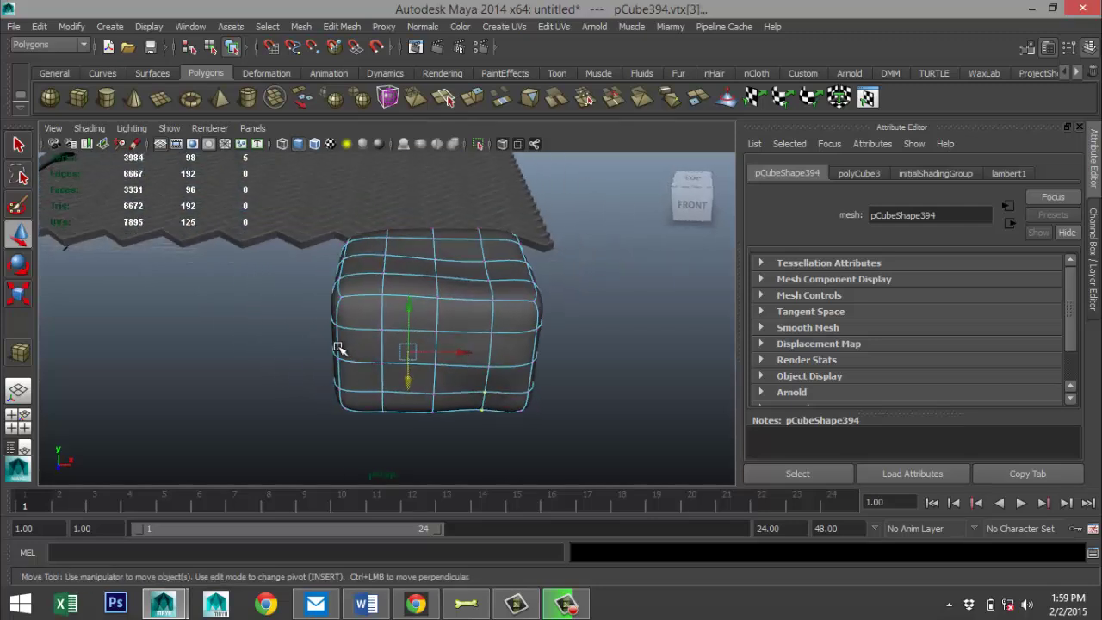
pyautogui.keyDown('shift'); pyautogui.click(337, 352); pyautogui.keyUp('shift')
pyautogui.moveTo(338, 382); pyautogui.dragTo(340, 389)
# Raise a vertex on the cube's top face, clear the vertex selection and return to object mode.
pyautogui.keyDown('alt'); pyautogui.moveTo(263, 375); pyautogui.dragTo(450, 382); pyautogui.keyUp('alt')
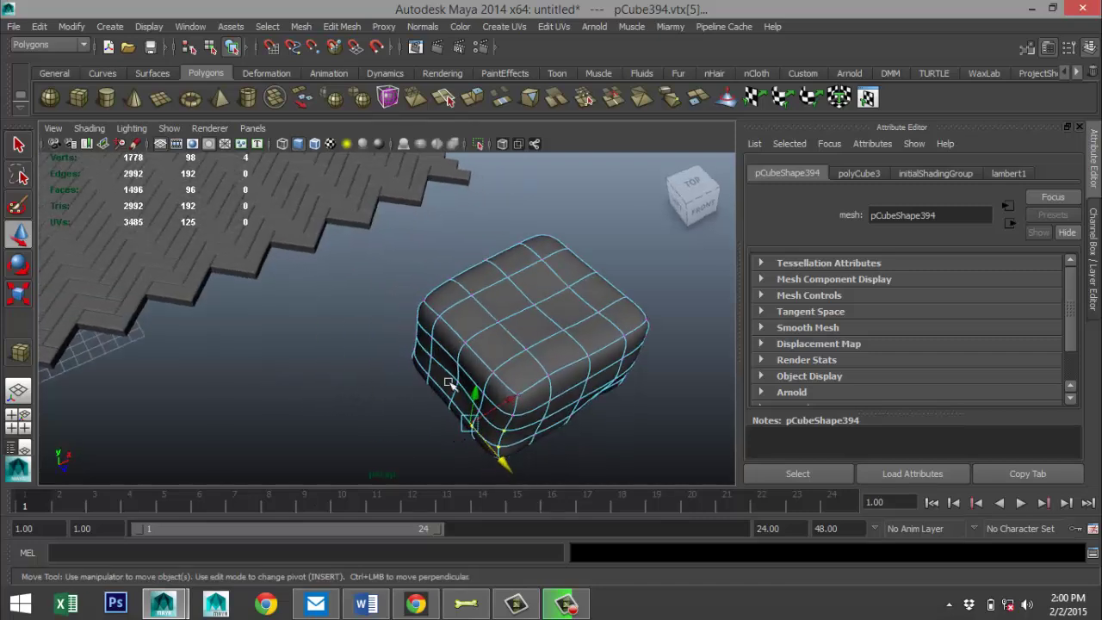
pyautogui.click(507, 336)
pyautogui.moveTo(506, 302); pyautogui.dragTo(507, 293)
pyautogui.keyDown('alt'); pyautogui.moveTo(358, 365); pyautogui.dragTo(461, 404); pyautogui.keyUp('alt')
pyautogui.click(461, 404)
pyautogui.keyDown('alt'); pyautogui.moveTo(463, 393); pyautogui.dragTo(428, 385, button='right'); pyautogui.keyUp('alt')
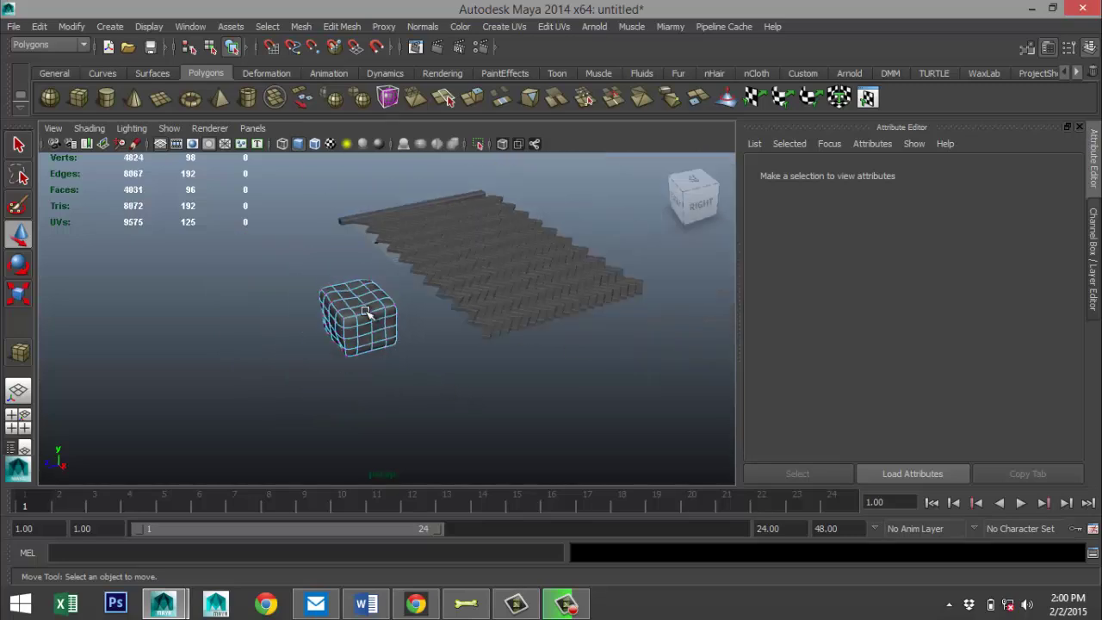
pyautogui.moveTo(365, 233); pyautogui.dragTo(437, 218, button='right')
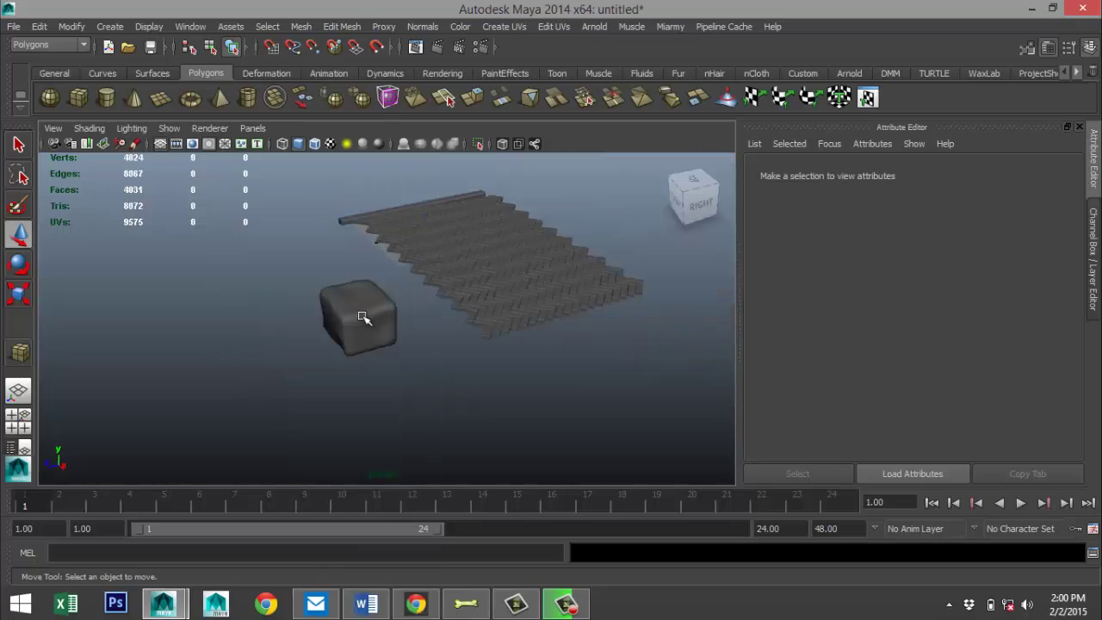
# Duplicate the uneven block, move the copy along Z beside the original, and rotate it about 91.5° around Y.
pyautogui.click(363, 317)
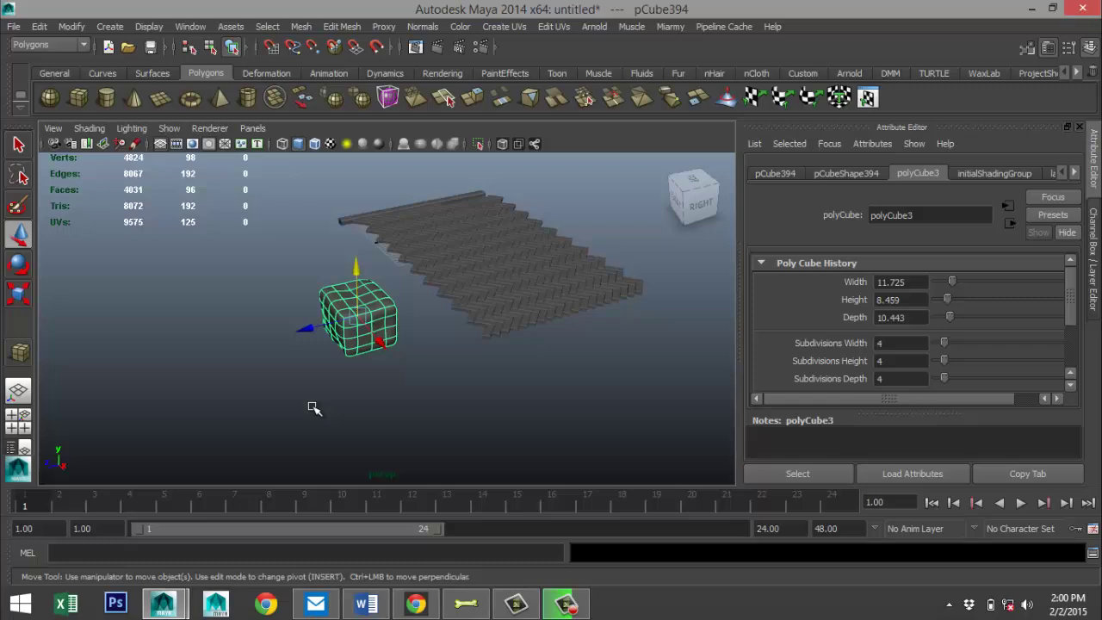
pyautogui.hotkey('ctrl', 'd')
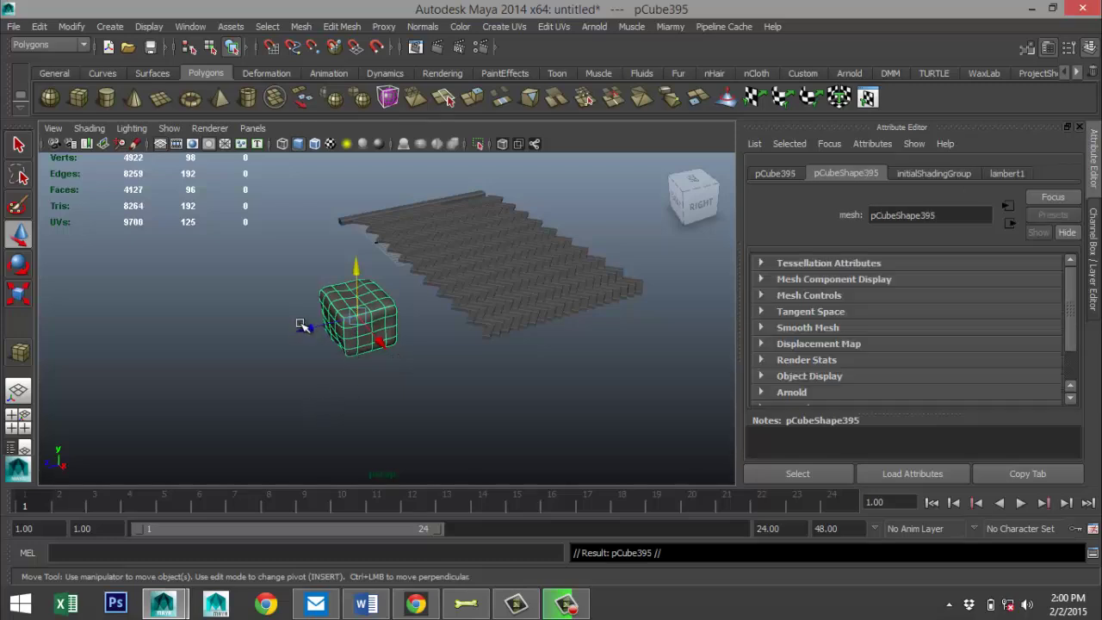
pyautogui.moveTo(301, 329); pyautogui.dragTo(256, 400)
pyautogui.press('e')
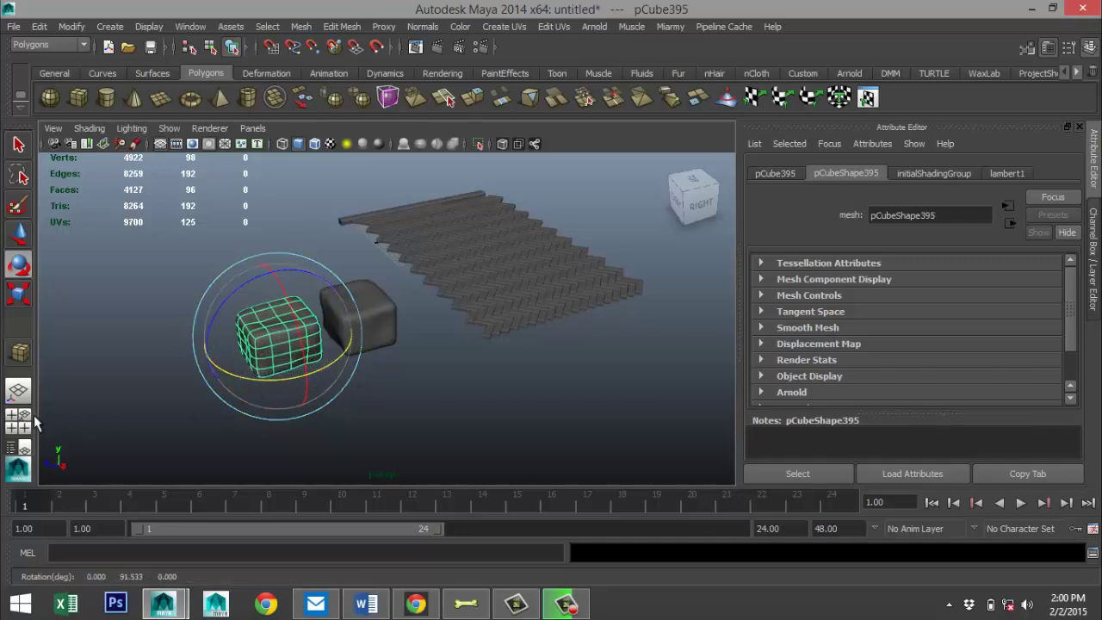
# In the top view, move the rotated copy along Z until it sits close against the original block.
pyautogui.click(19, 420)
pyautogui.press('space')
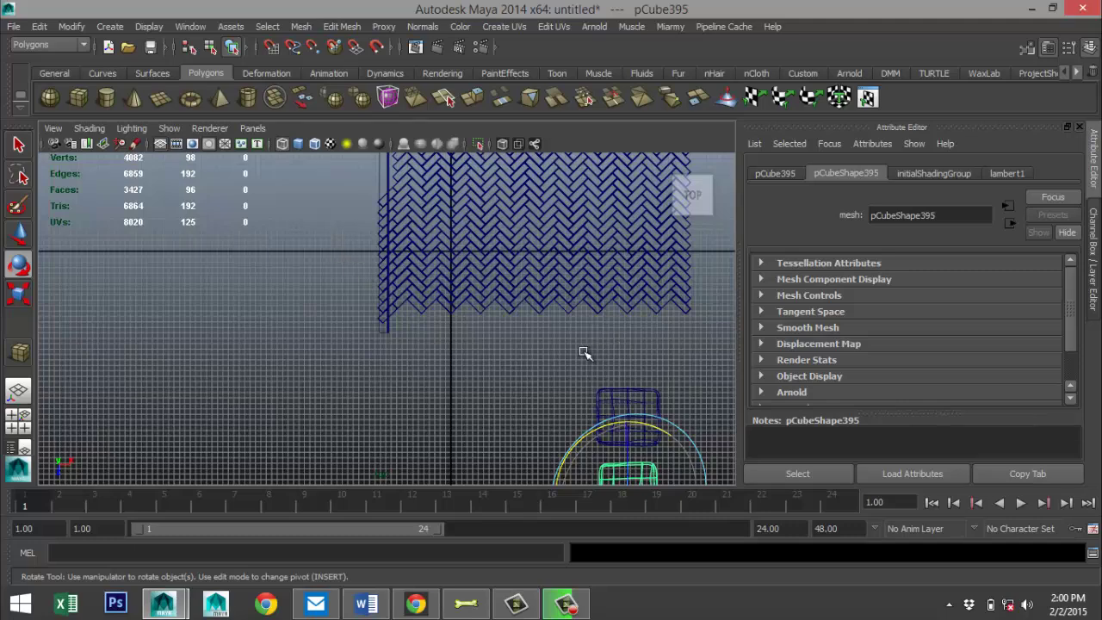
pyautogui.press('f')
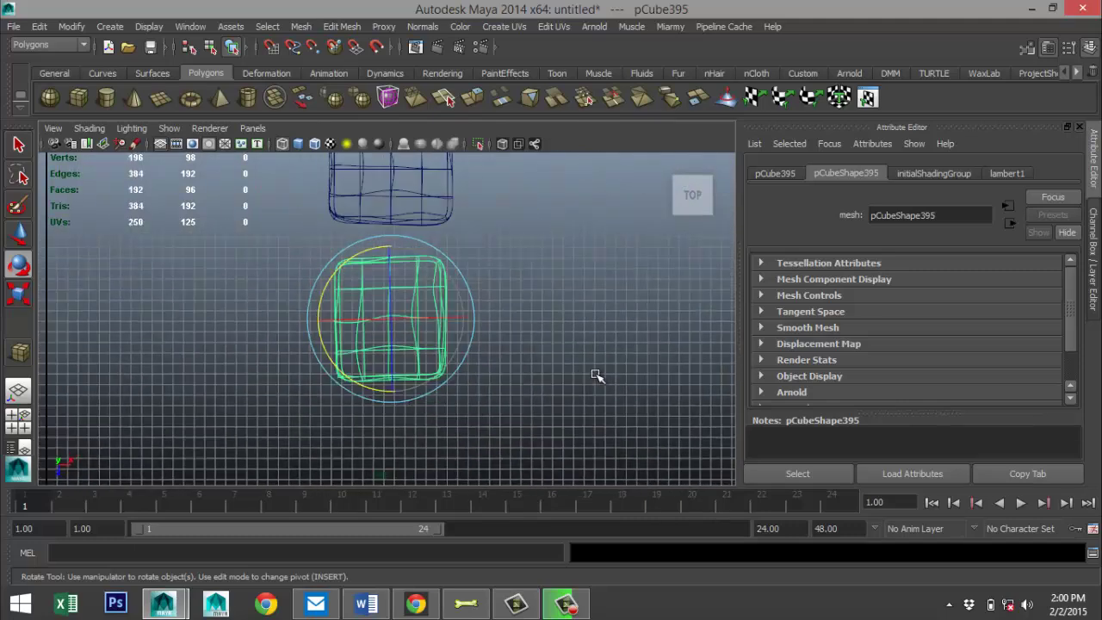
pyautogui.press('w')
pyautogui.moveTo(393, 376); pyautogui.dragTo(391, 358)
pyautogui.scroll(-2, 452, 392)
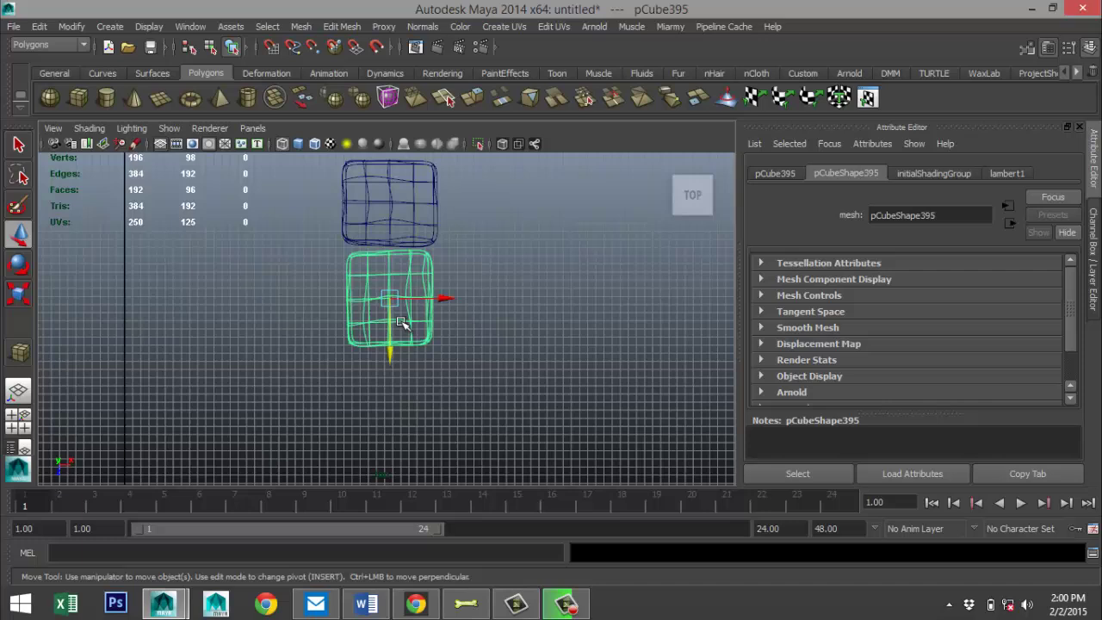
# Duplicate the second block, move the copy along Z to about 55.05, and rotate it around X to about 174.8°.
pyautogui.hotkey('ctrl', 'd')
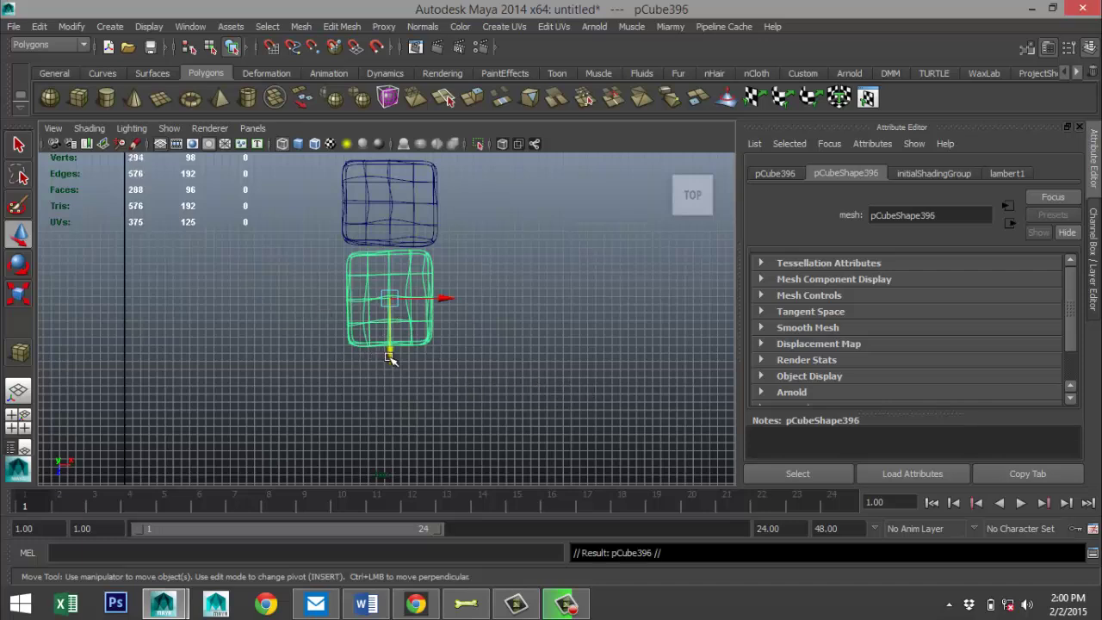
pyautogui.moveTo(390, 358); pyautogui.dragTo(422, 458)
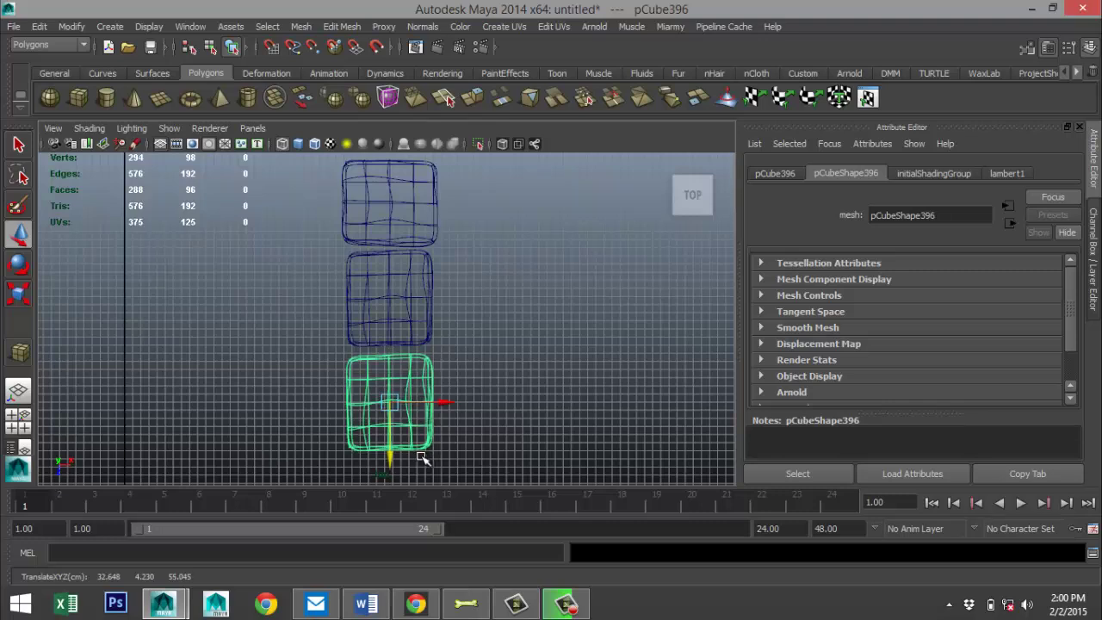
pyautogui.press('e')
pyautogui.moveTo(332, 402); pyautogui.dragTo(453, 416)
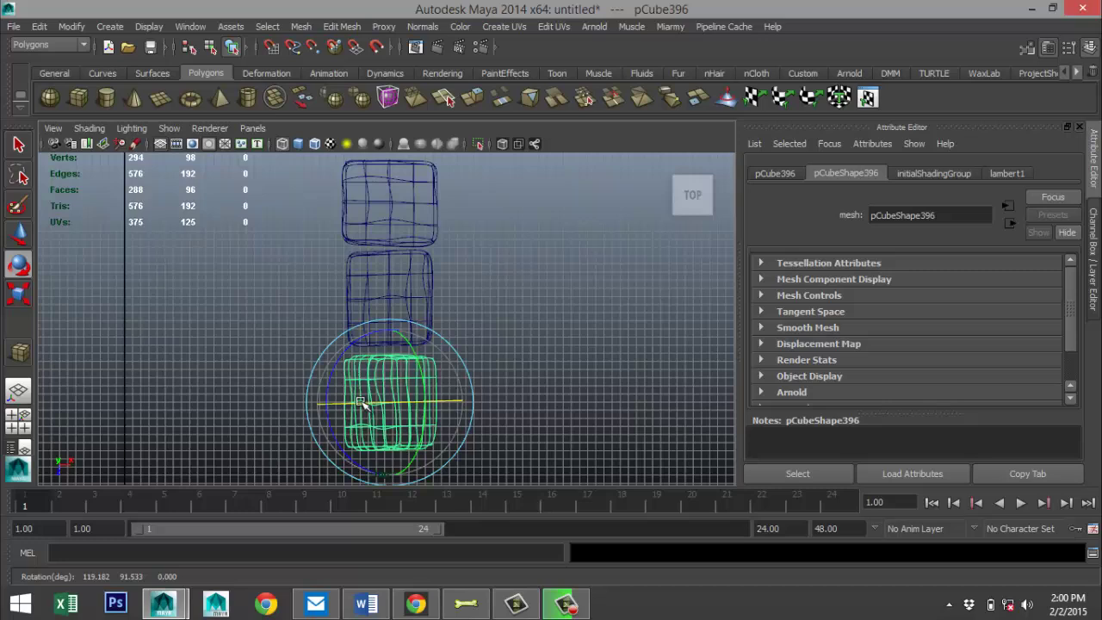
pyautogui.moveTo(362, 405); pyautogui.dragTo(470, 409)
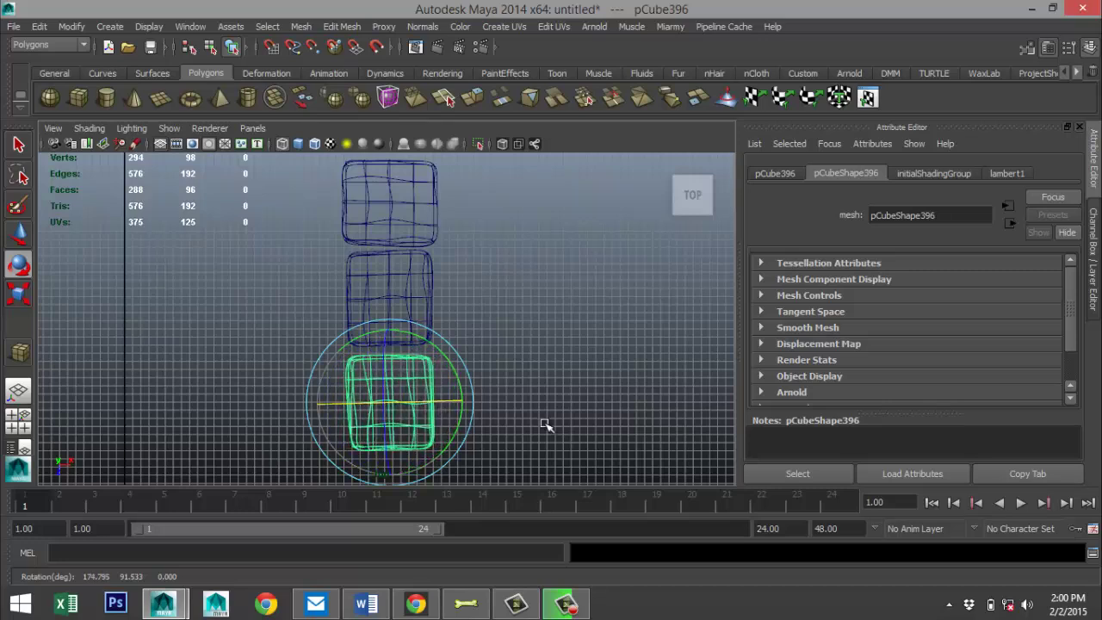
# Set the third block's X rotation to 180 and close its gap to the second block by moving it to about 54.25 in Z.
pyautogui.click(780, 173)
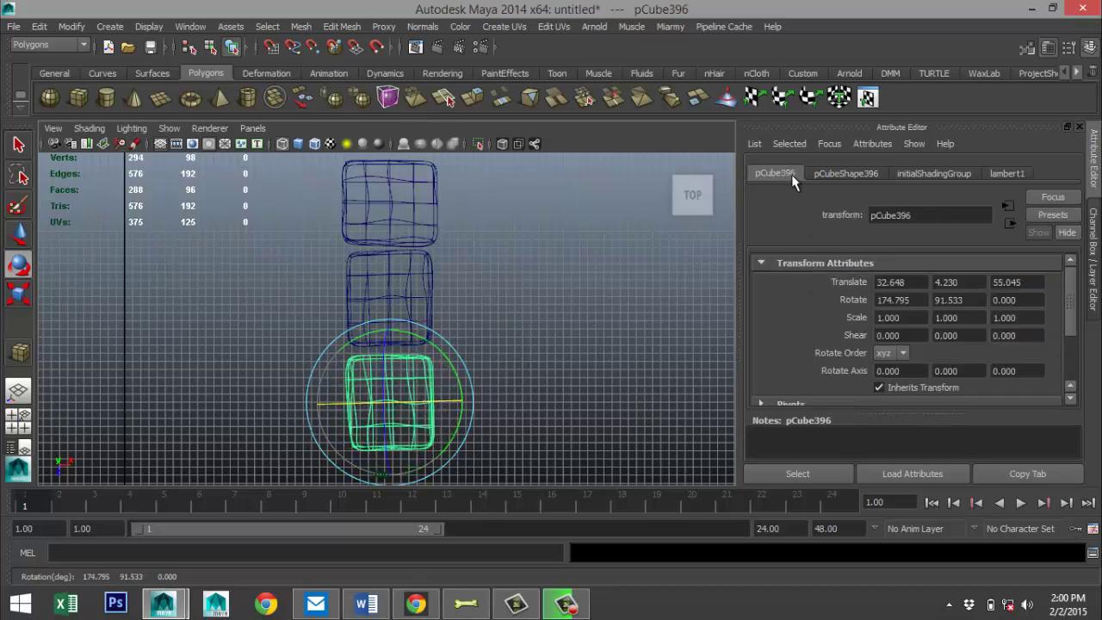
pyautogui.doubleClick(925, 300)
pyautogui.write('180')
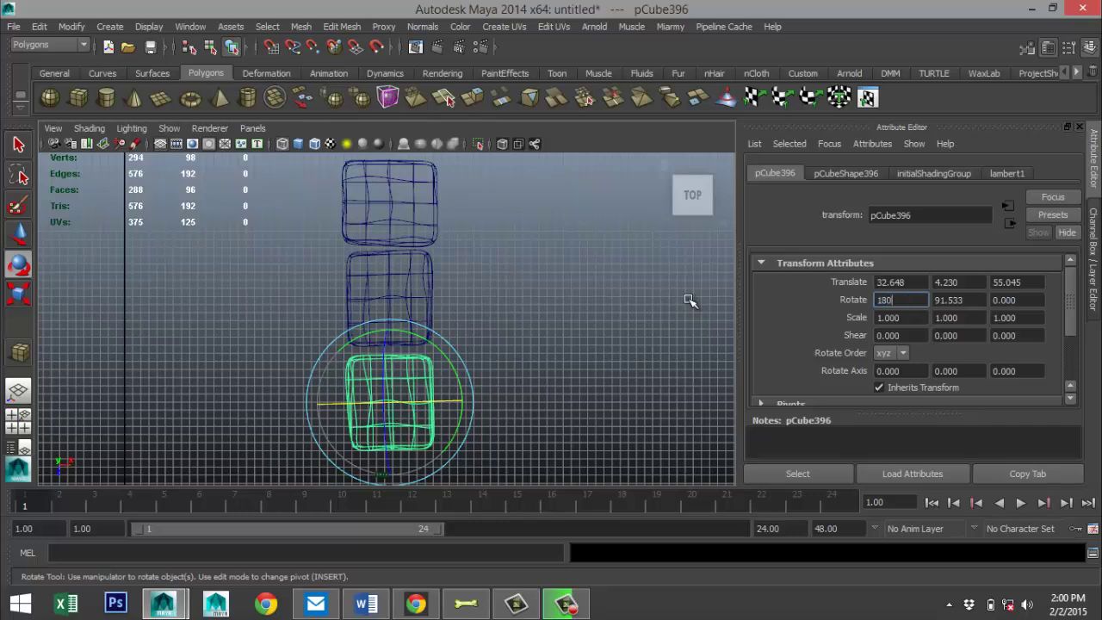
pyautogui.press('Return')
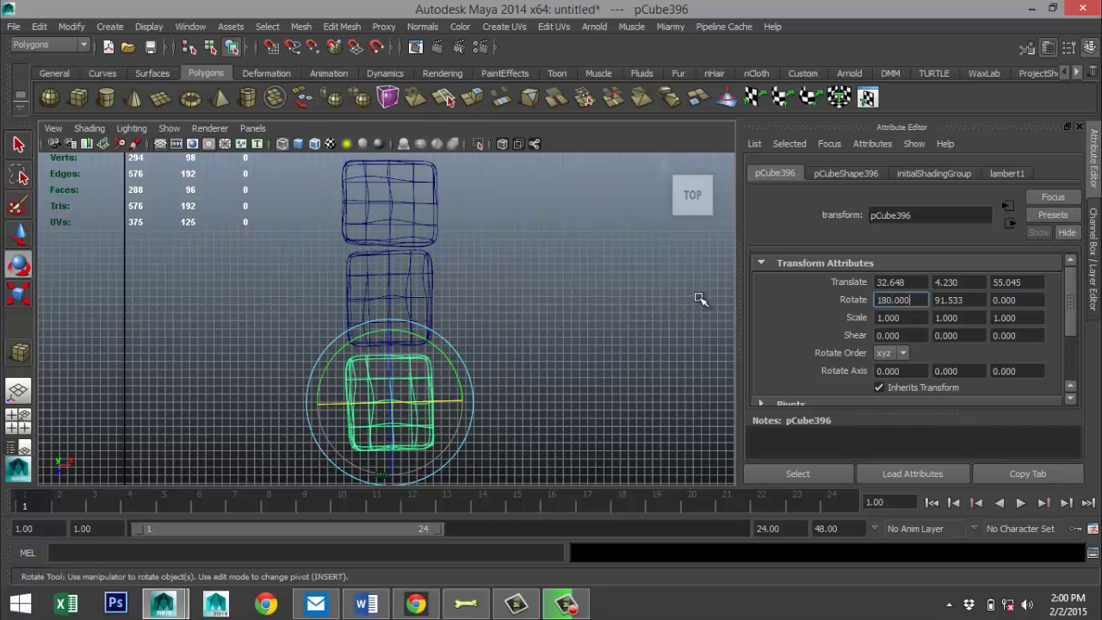
pyautogui.click(582, 377)
pyautogui.click(423, 440)
pyautogui.press('w')
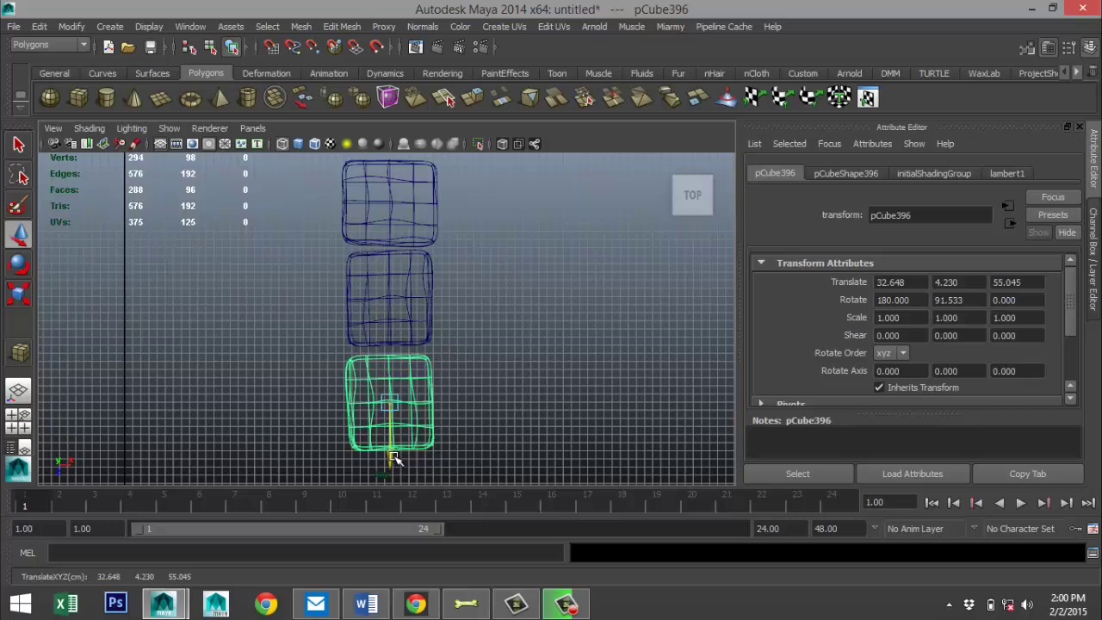
pyautogui.moveTo(394, 460); pyautogui.dragTo(392, 452)
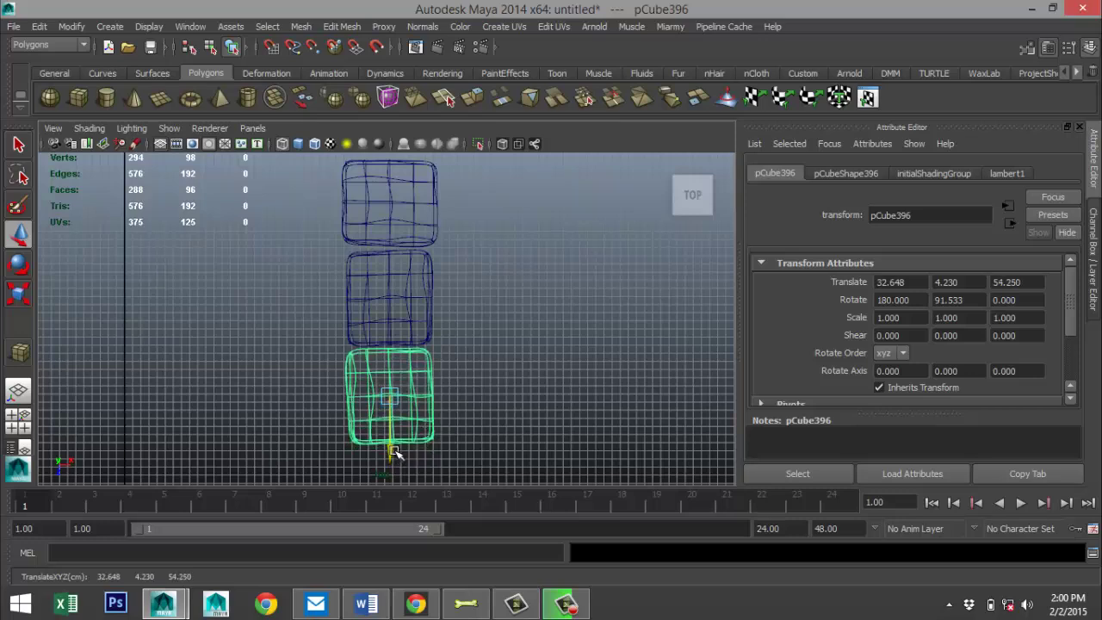
# Duplicate all three blocks and offset the copies along Z and X to start an adjacent column, with the last copy at about X 44.08, Z 78.03.
pyautogui.scroll(-3, 430, 452)
pyautogui.moveTo(314, 199); pyautogui.dragTo(502, 478)
pyautogui.hotkey('ctrl', 'd')
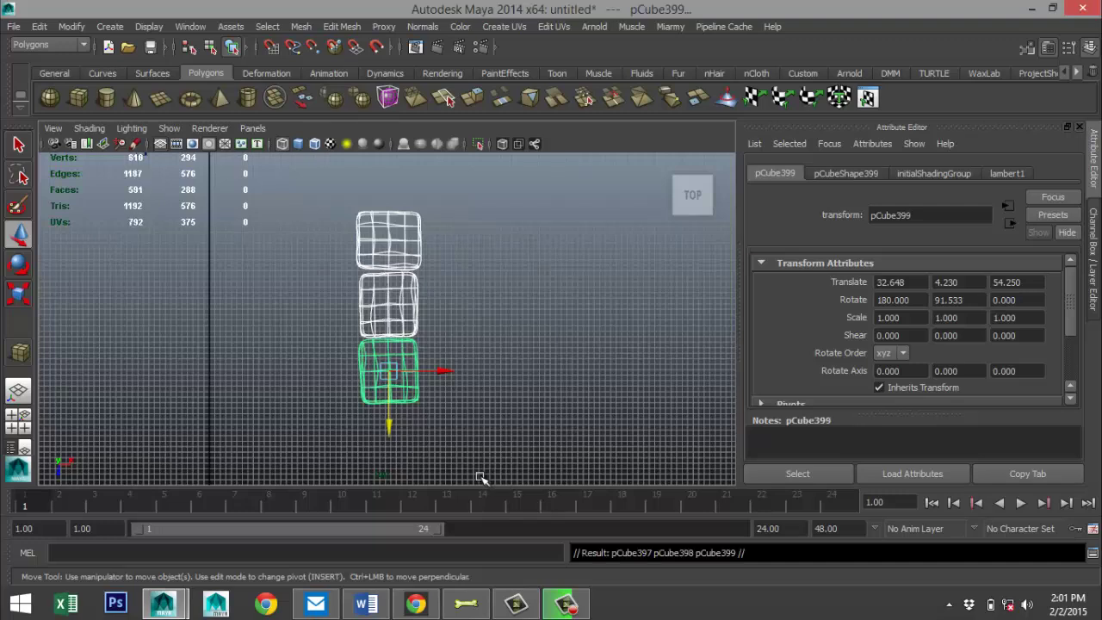
pyautogui.moveTo(393, 429); pyautogui.dragTo(442, 557)
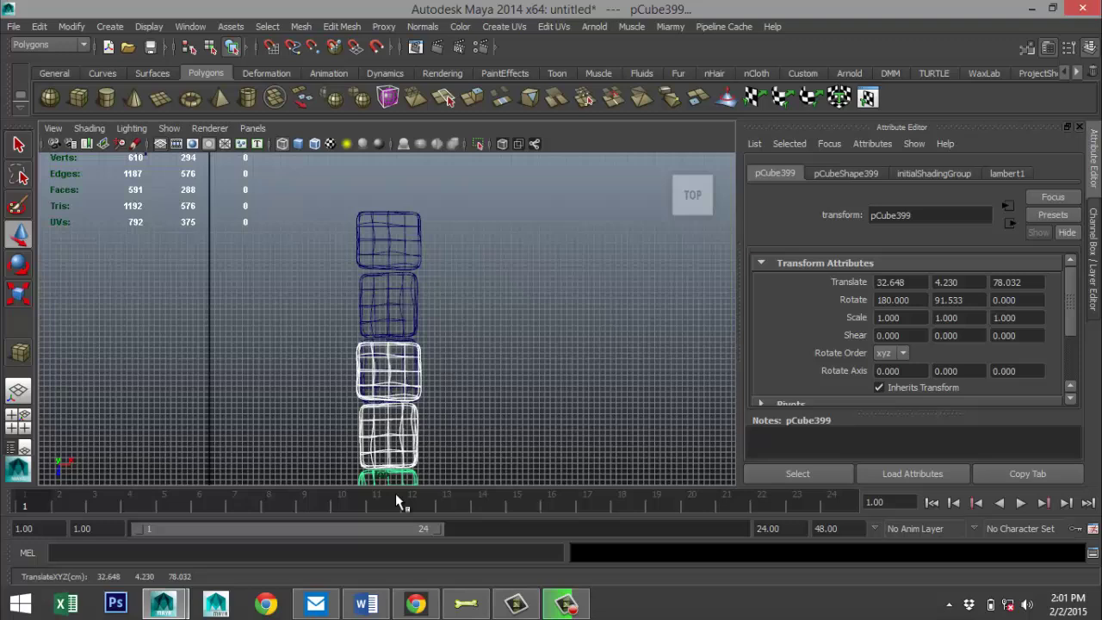
pyautogui.scroll(-2, 430, 450)
pyautogui.moveTo(448, 463); pyautogui.dragTo(497, 468)
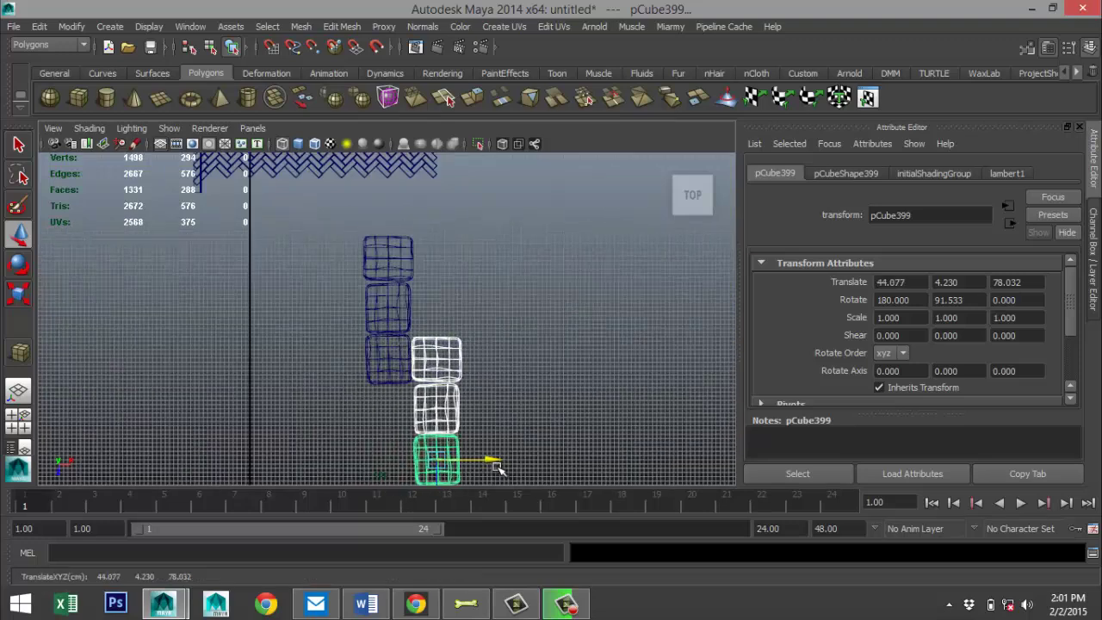
# Duplicate the last two blocks of each column and move the copies along Z into the open ends, making two full columns of five.
pyautogui.click(569, 386)
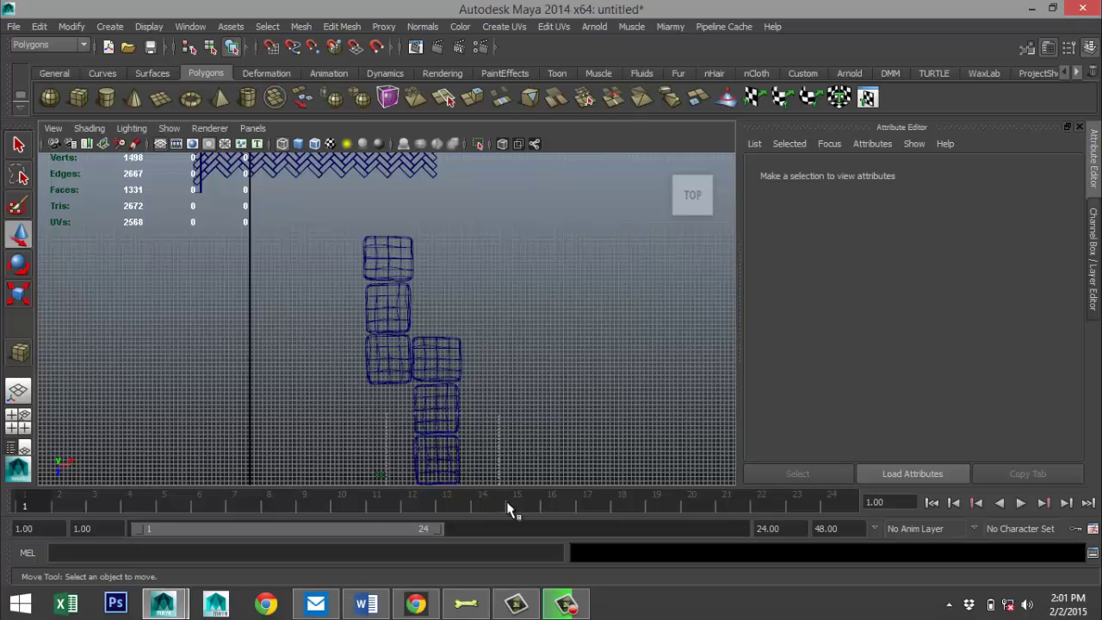
pyautogui.hotkey('ctrl', 'z')
pyautogui.hotkey('ctrl', 'd')
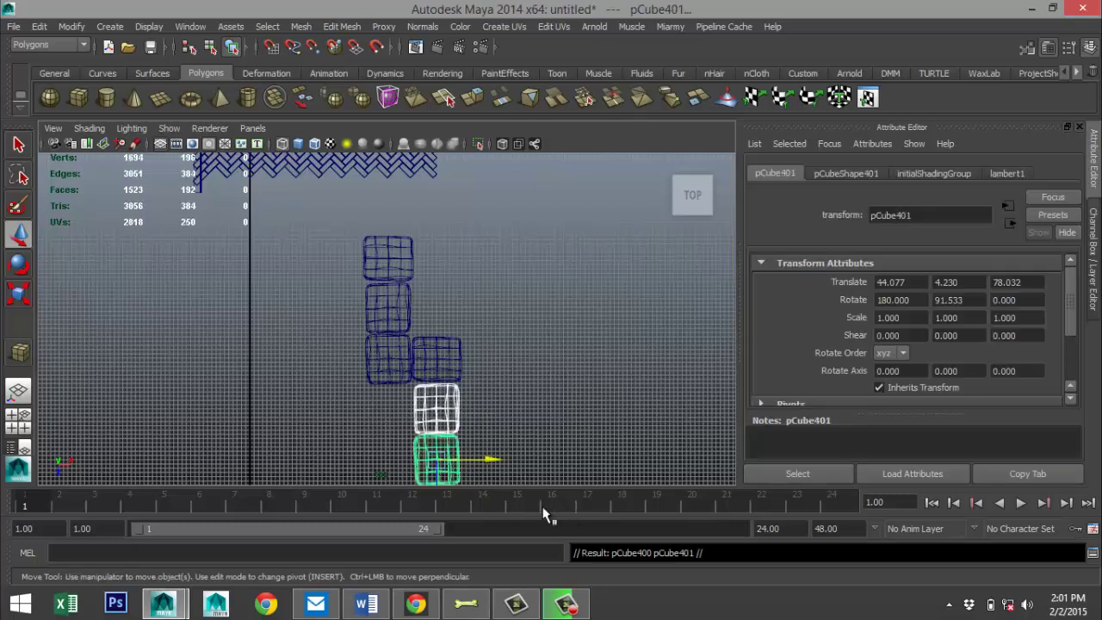
pyautogui.scroll(-1, 462, 461)
pyautogui.moveTo(435, 470); pyautogui.dragTo(456, 344)
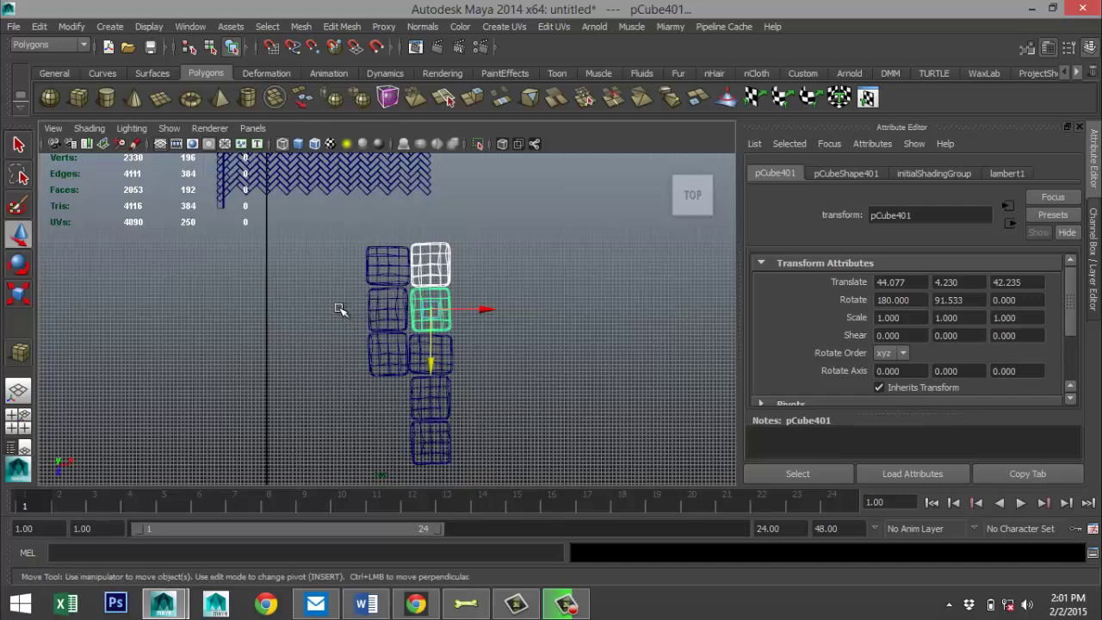
pyautogui.moveTo(331, 308); pyautogui.dragTo(396, 499)
pyautogui.hotkey('ctrl', 'd')
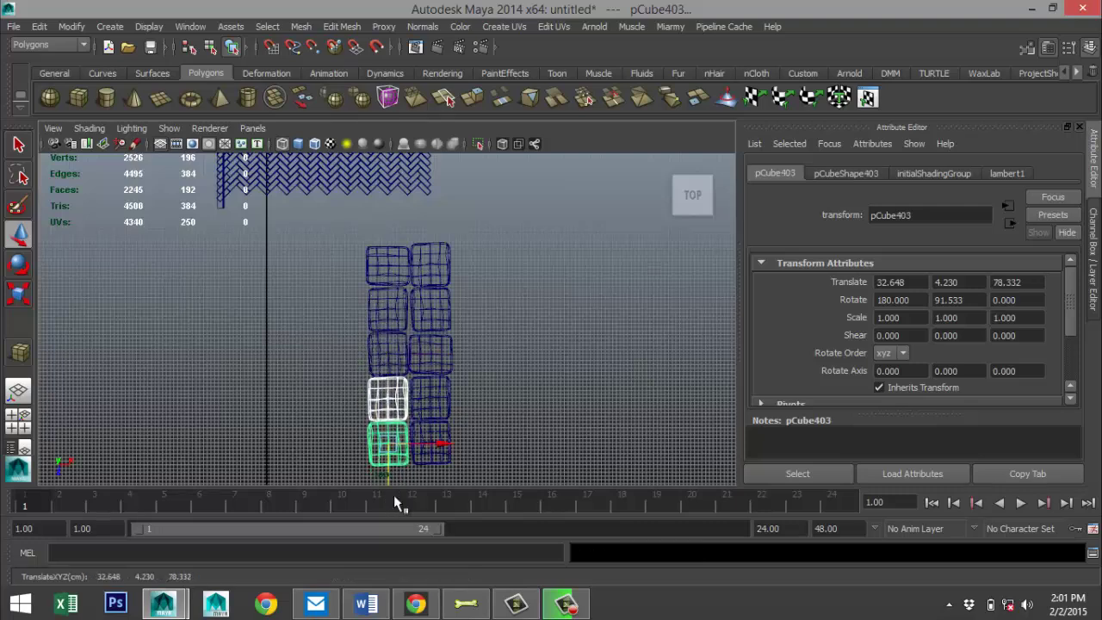
# Duplicate the ten-block group, move the copy about 22.8 along X beside it, and repeat the duplicate with the same offset five times.
pyautogui.moveTo(405, 239); pyautogui.dragTo(540, 504)
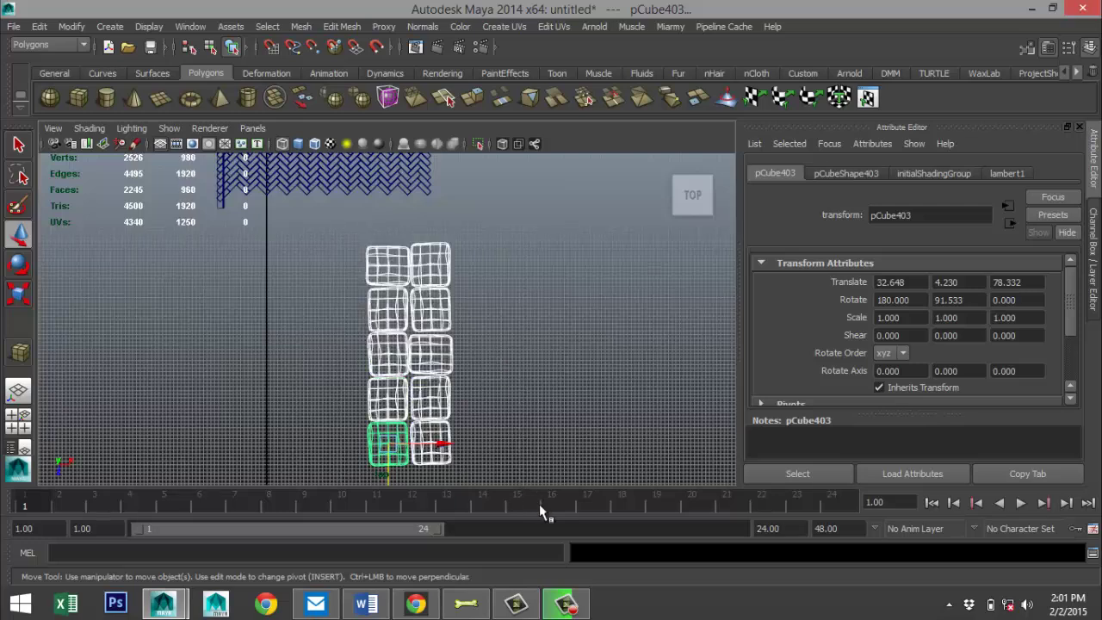
pyautogui.hotkey('ctrl', 'd')
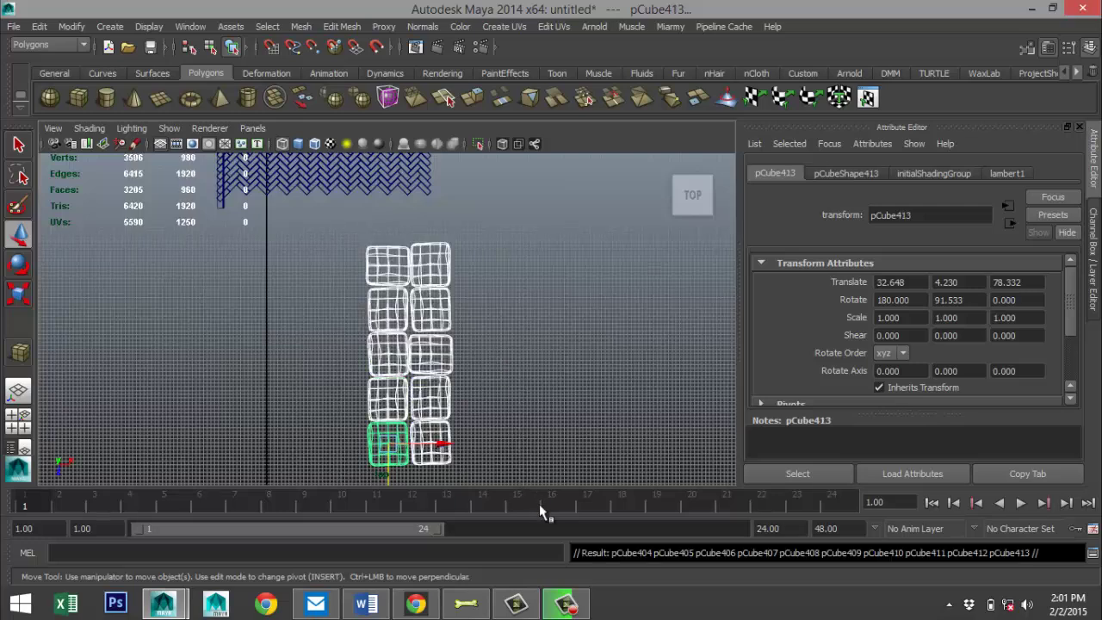
pyautogui.moveTo(440, 447); pyautogui.dragTo(524, 449)
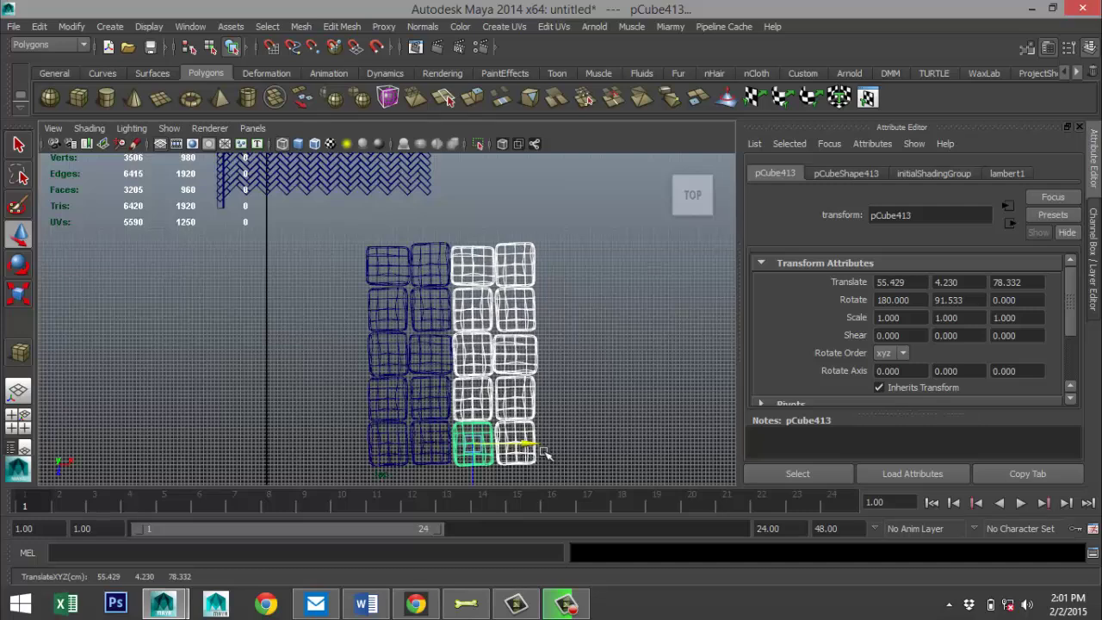
pyautogui.hotkey('shift', 'd')
pyautogui.hotkey('shift', 'd')
pyautogui.hotkey('shift', 'd')
pyautogui.hotkey('shift', 'd')
pyautogui.hotkey('shift', 'd')
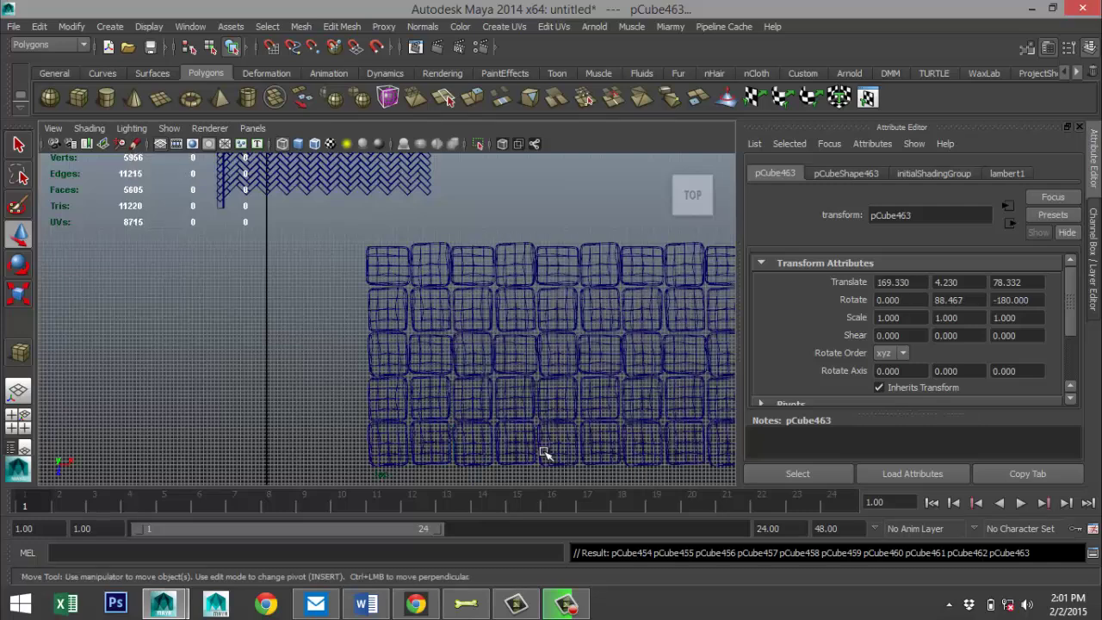
# In the perspective view, select all the stone blocks without the herringbone floor, duplicate them and move the copy along Z beside the originals.
pyautogui.click(19, 428)
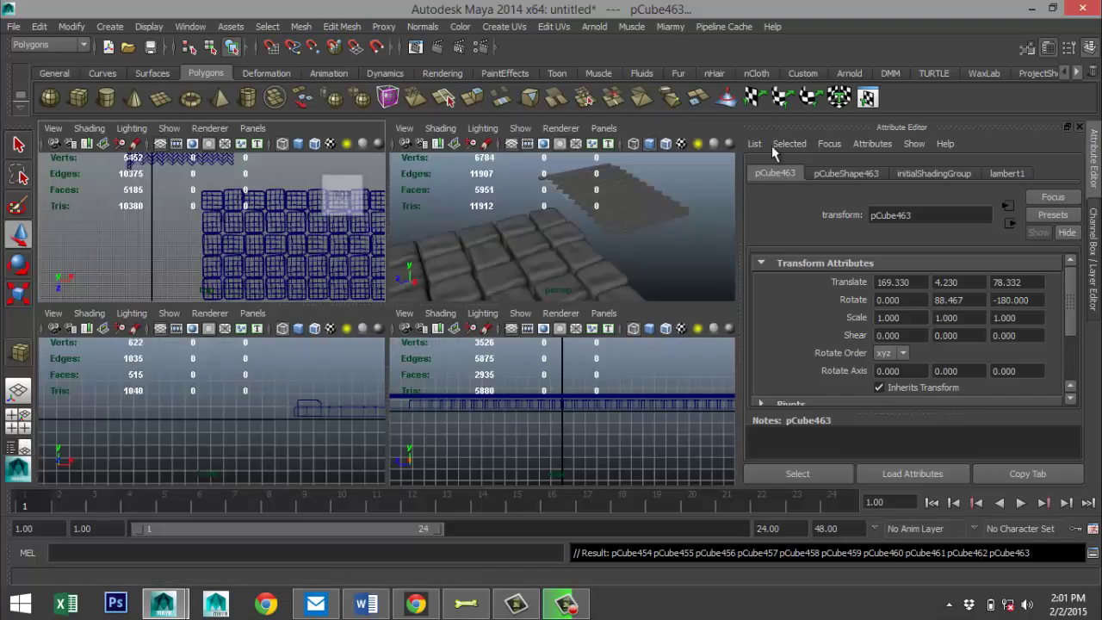
pyautogui.press('space')
pyautogui.keyDown('alt'); pyautogui.moveTo(521, 245); pyautogui.dragTo(503, 287); pyautogui.keyUp('alt')
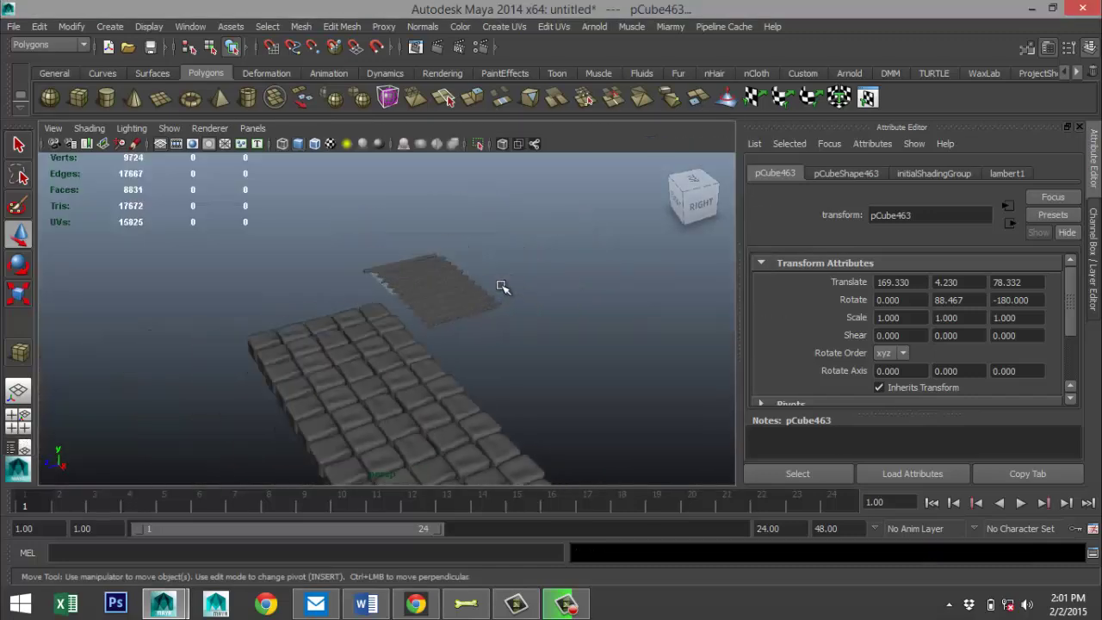
pyautogui.keyDown('alt'); pyautogui.moveTo(422, 363); pyautogui.dragTo(487, 358); pyautogui.keyUp('alt')
pyautogui.click(502, 367)
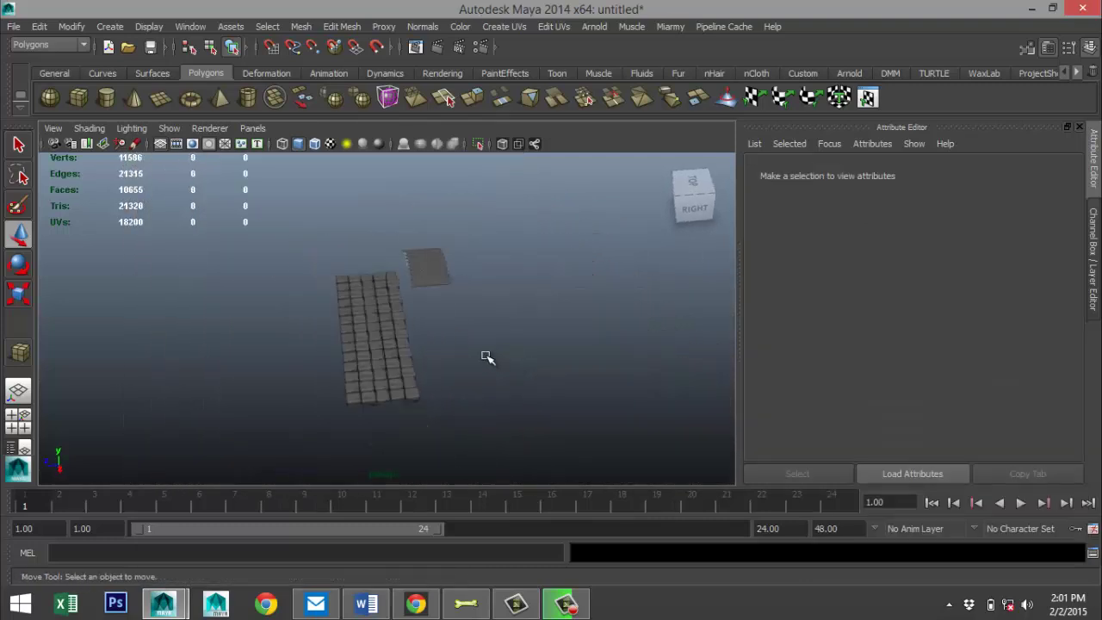
pyautogui.moveTo(291, 260); pyautogui.dragTo(431, 490)
pyautogui.keyDown('alt'); pyautogui.moveTo(505, 410); pyautogui.dragTo(359, 315); pyautogui.keyUp('alt')
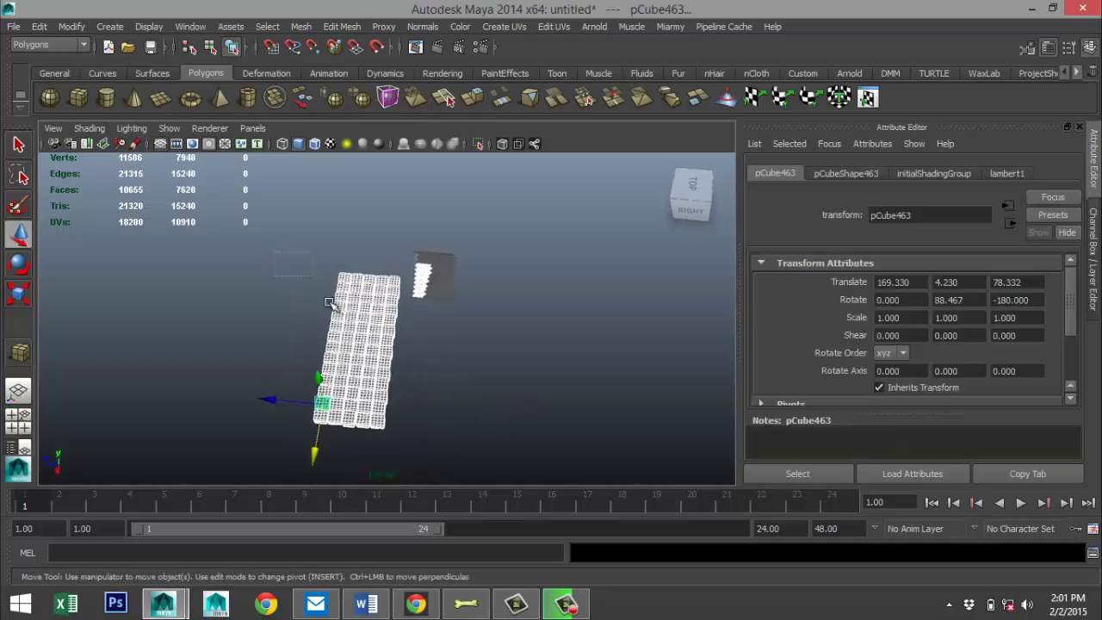
pyautogui.moveTo(274, 254); pyautogui.dragTo(412, 466)
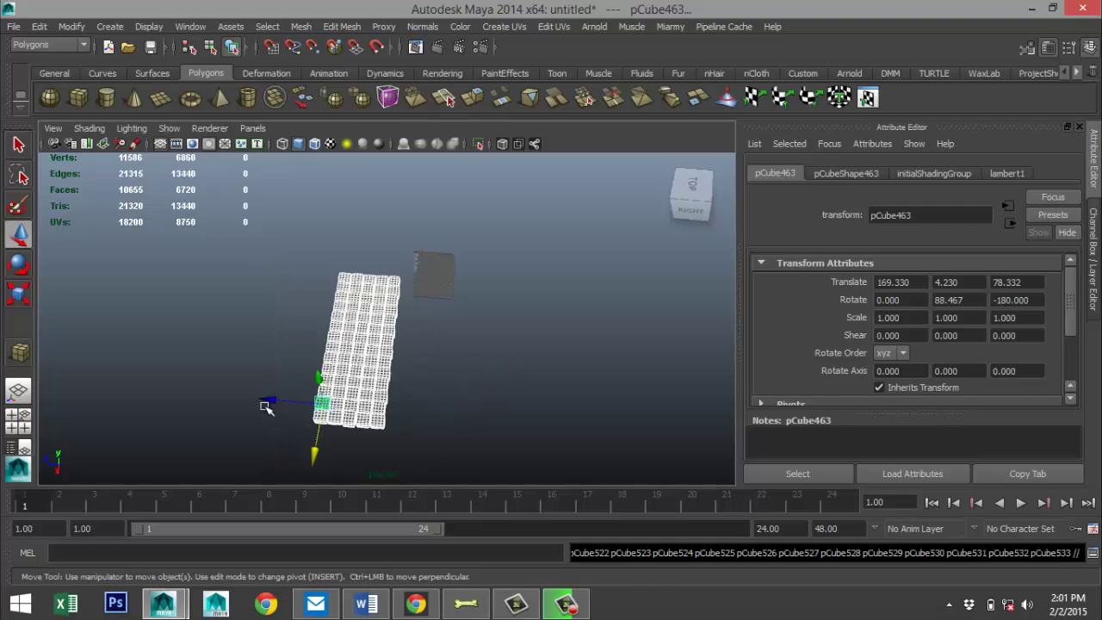
pyautogui.moveTo(267, 407); pyautogui.dragTo(199, 397)
# In the top view, close the gap between the two stone sections by moving the copied section along Z to about 138.3.
pyautogui.click(18, 420)
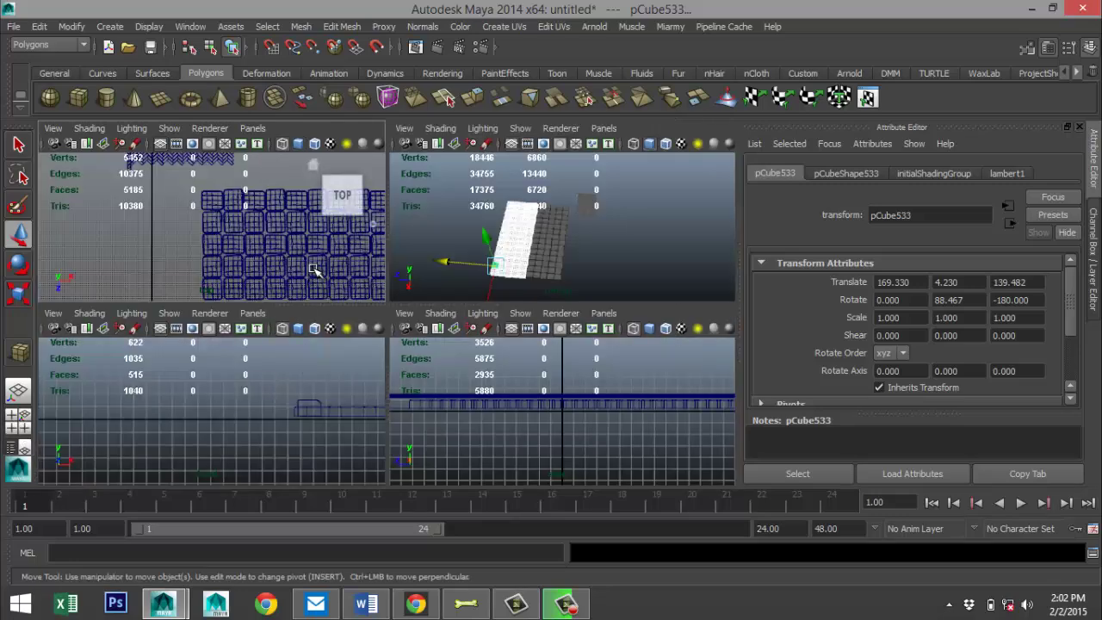
pyautogui.press('space')
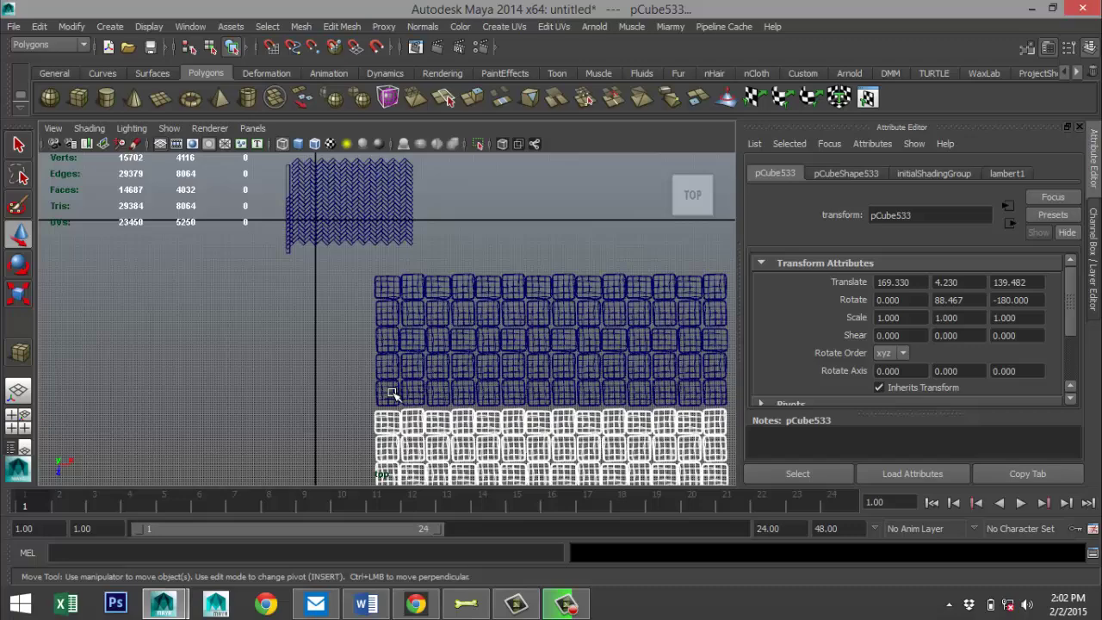
pyautogui.press('f')
pyautogui.moveTo(644, 475); pyautogui.dragTo(648, 472)
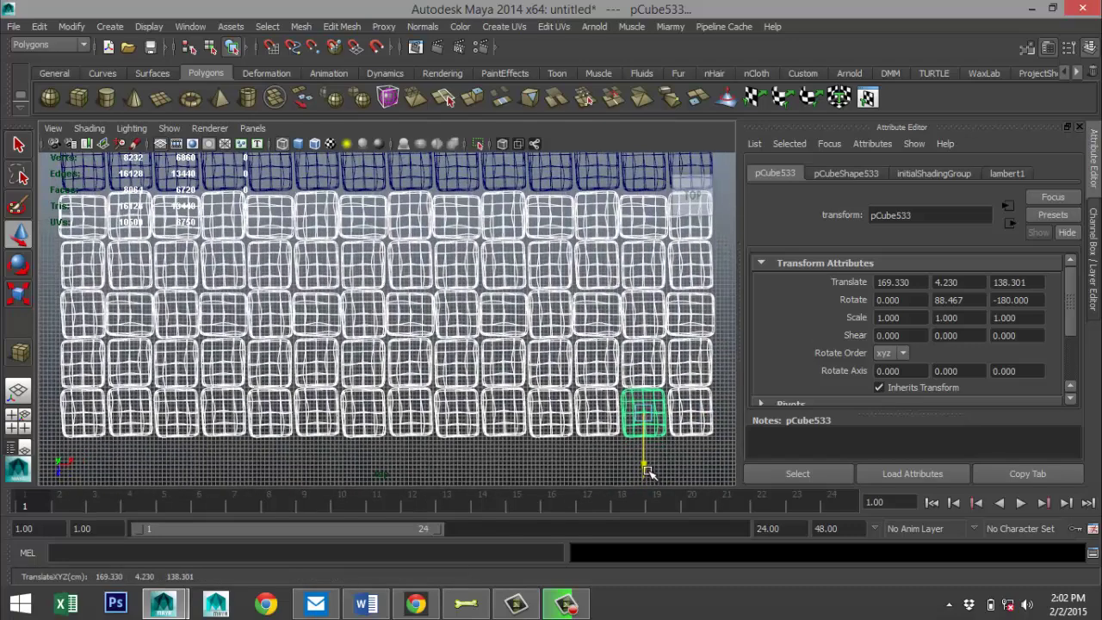
# Repeat the transformed duplicate of the stone section three times along Z, and return to the four-view layout.
pyautogui.scroll(-6, 435, 393)
pyautogui.scroll(-2, 581, 392)
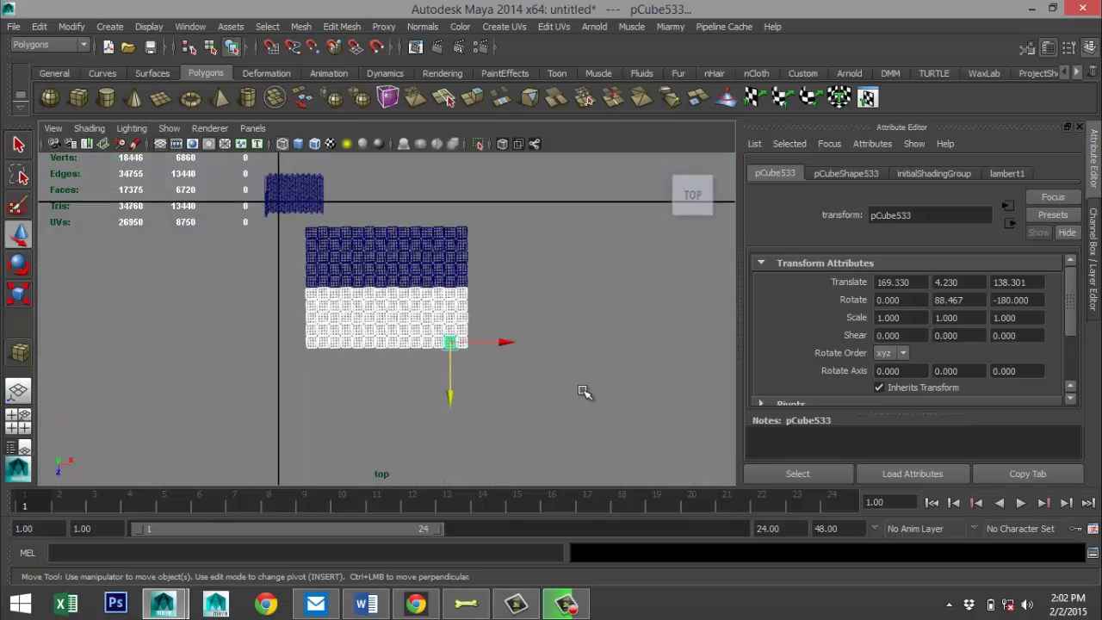
pyautogui.hotkey('shift', 'd')
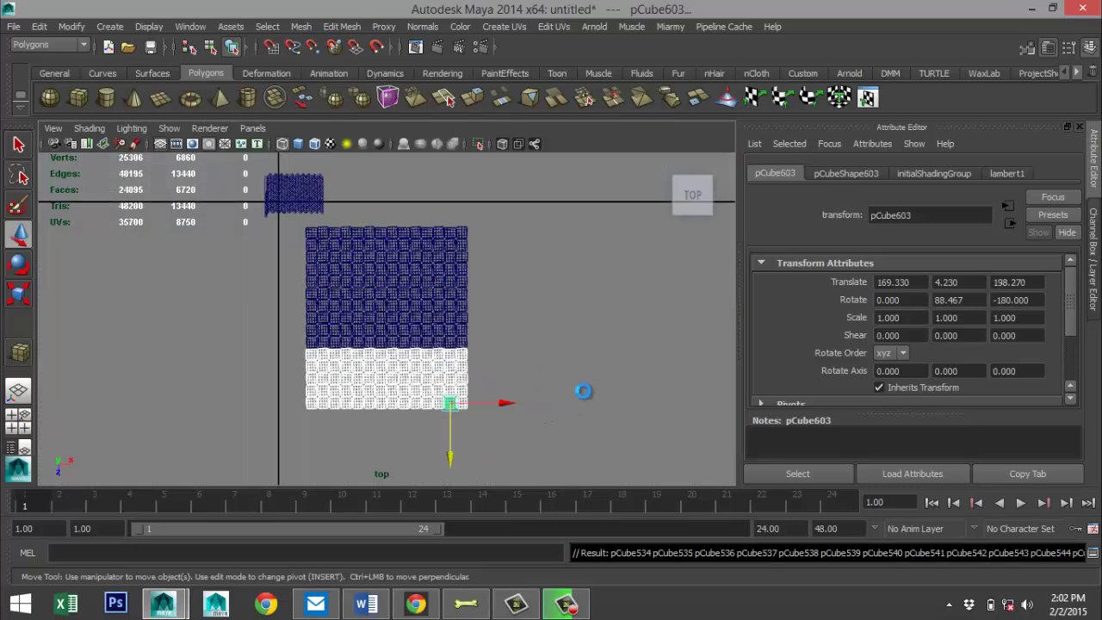
pyautogui.hotkey('shift', 'd')
pyautogui.hotkey('shift', 'd')
pyautogui.hotkey('shift', 'd')
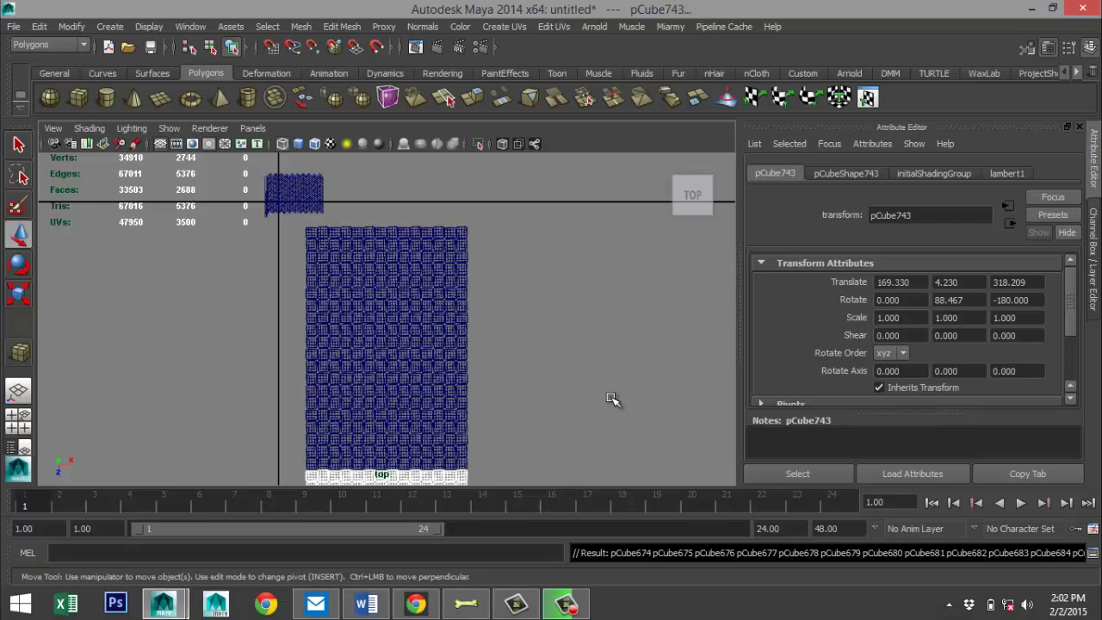
pyautogui.click(18, 428)
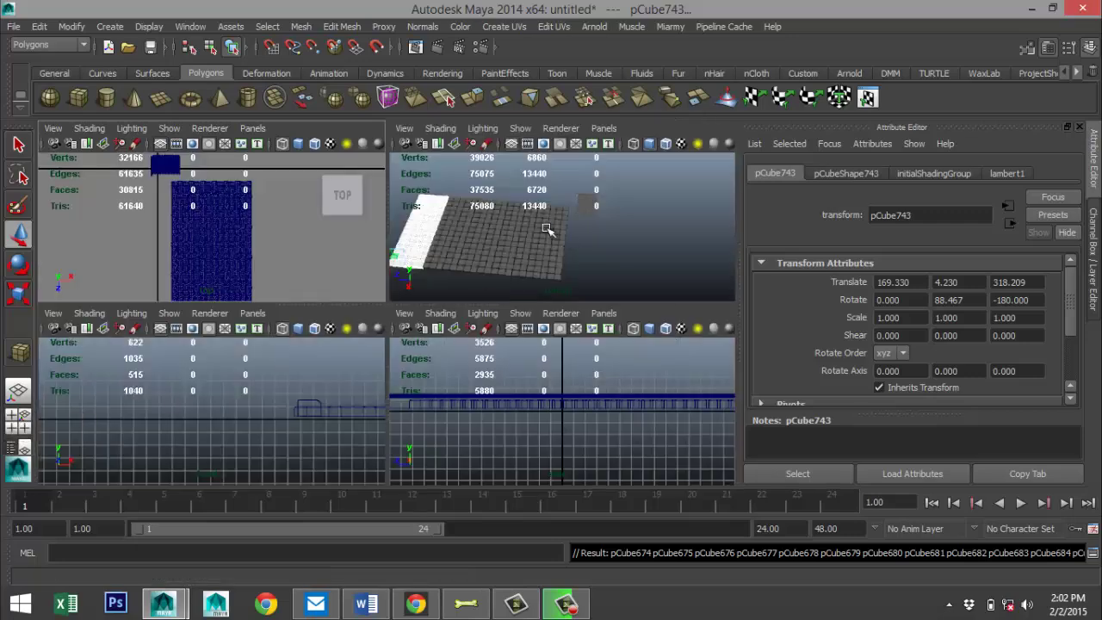
# Examine the finished cobblestone floor up close and from several angles in the enlarged perspective view.
pyautogui.press('space')
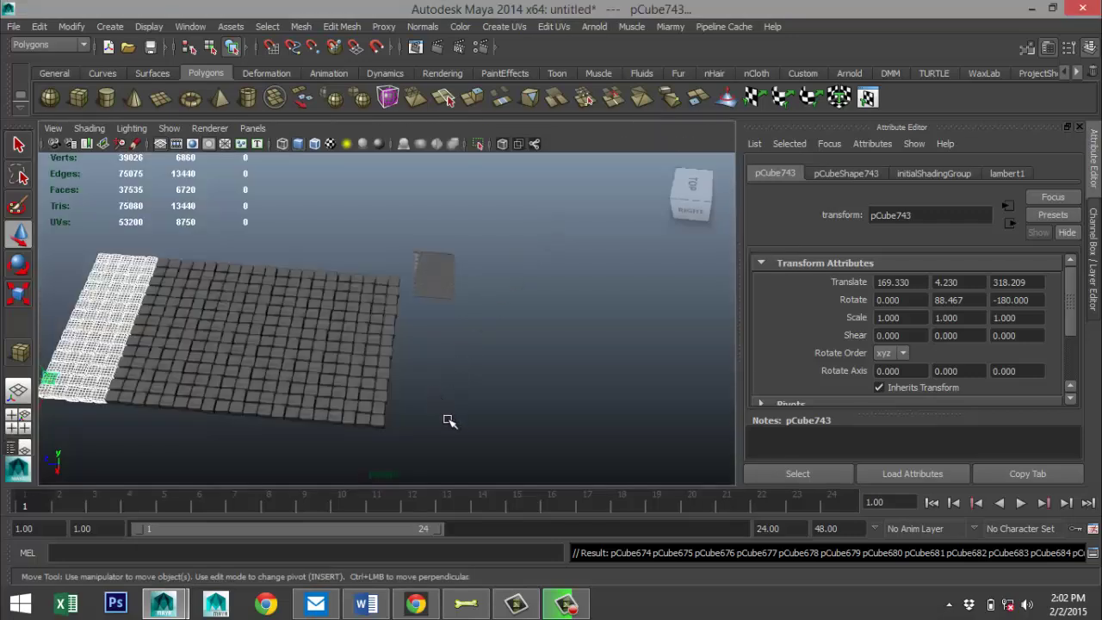
pyautogui.keyDown('alt'); pyautogui.moveTo(449, 421); pyautogui.dragTo(460, 387); pyautogui.keyUp('alt')
pyautogui.scroll(5, 483, 415)
pyautogui.keyDown('alt'); pyautogui.moveTo(432, 385); pyautogui.dragTo(528, 390, button='middle'); pyautogui.keyUp('alt')
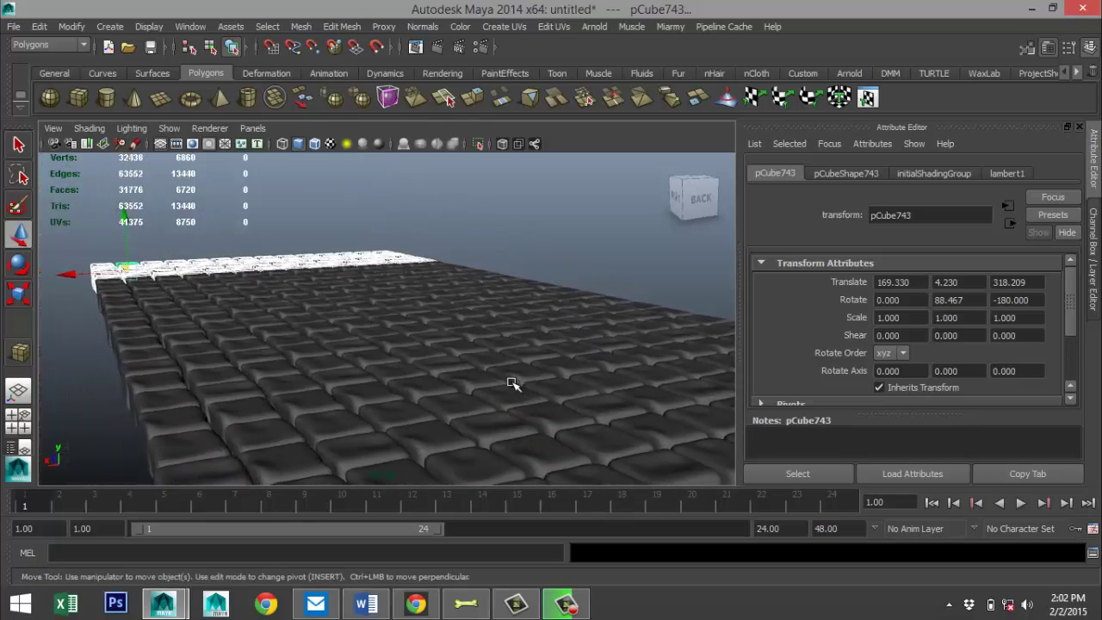
pyautogui.keyDown('alt'); pyautogui.moveTo(514, 382); pyautogui.dragTo(534, 399); pyautogui.keyUp('alt')
pyautogui.keyDown('alt'); pyautogui.moveTo(534, 399); pyautogui.dragTo(506, 402, button='middle'); pyautogui.keyUp('alt')
pyautogui.scroll(-3, 502, 405)
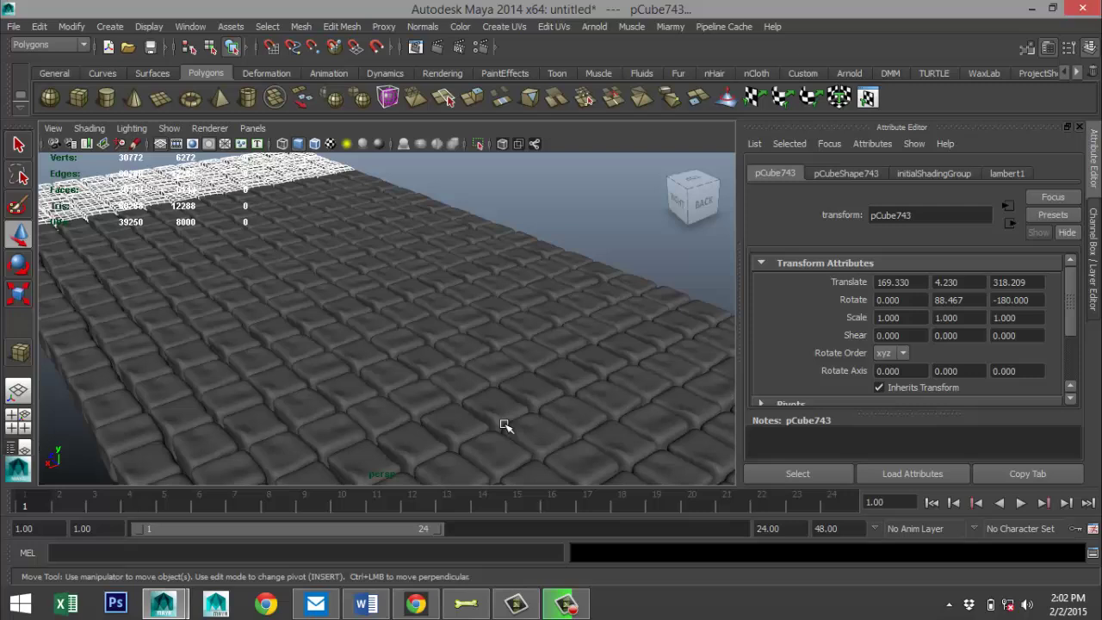
pyautogui.scroll(-4, 392, 371)
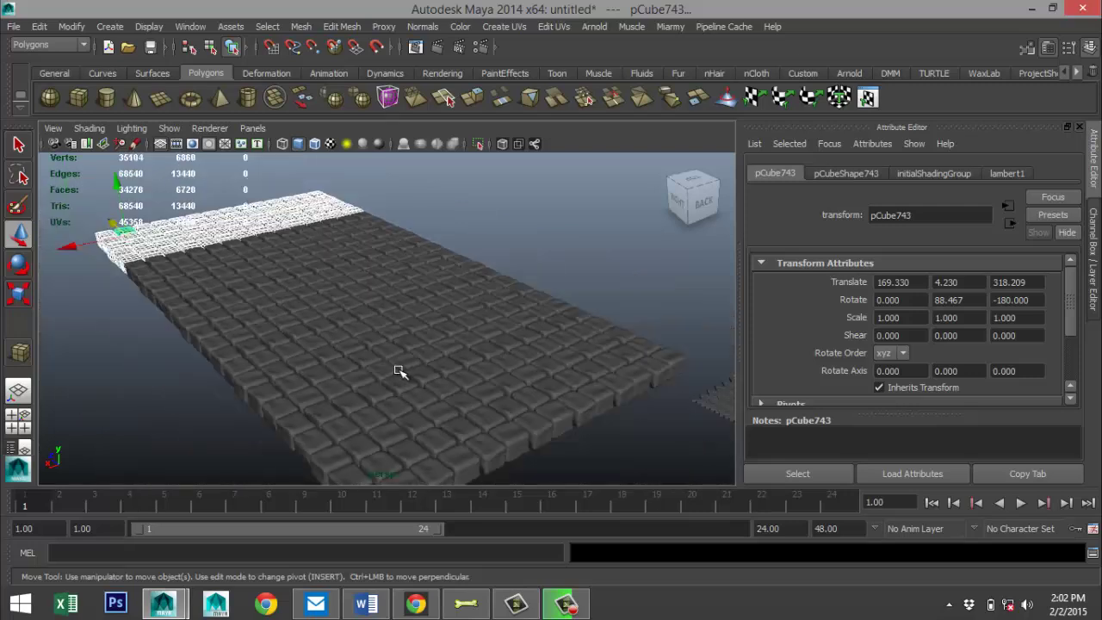
pyautogui.scroll(-3, 392, 349)
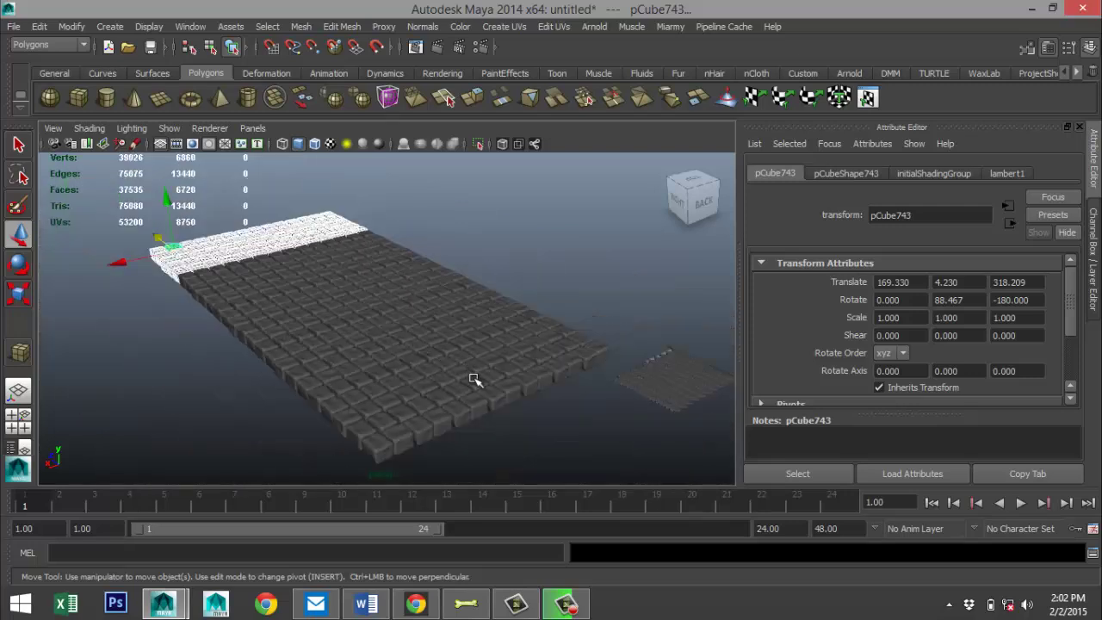
pyautogui.keyDown('alt'); pyautogui.moveTo(475, 371); pyautogui.dragTo(423, 382); pyautogui.keyUp('alt')
pyautogui.scroll(3, 428, 379)
pyautogui.scroll(-4, 422, 381)
# Select all the stone blocks without the herringbone floor, combine them into one mesh and center its pivot.
pyautogui.moveTo(243, 226); pyautogui.dragTo(482, 340)
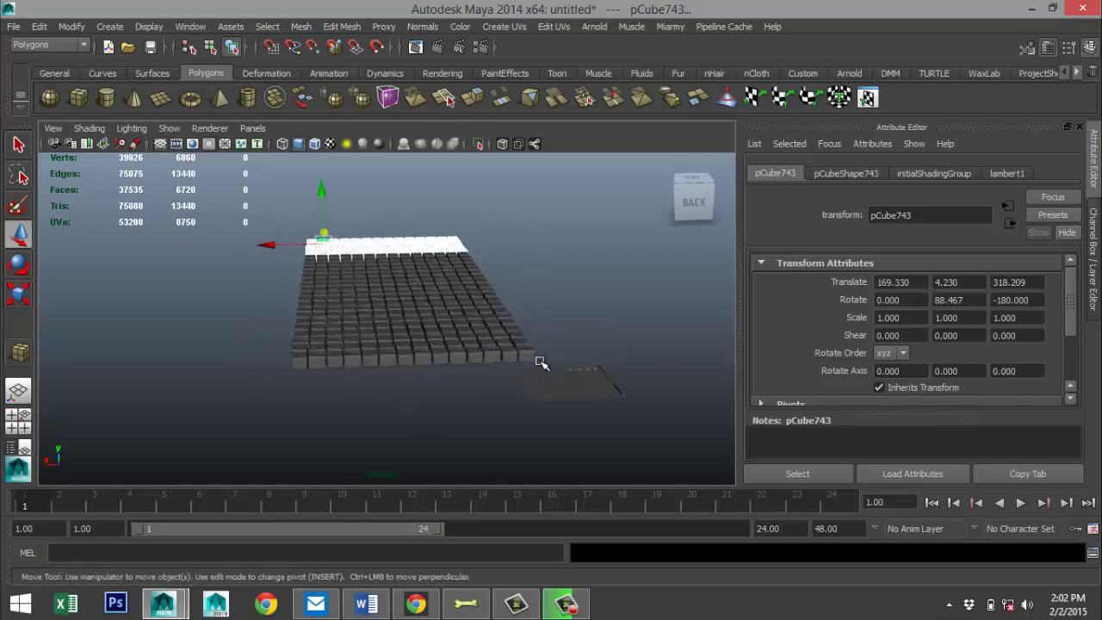
pyautogui.click(301, 27)
pyautogui.click(334, 50)
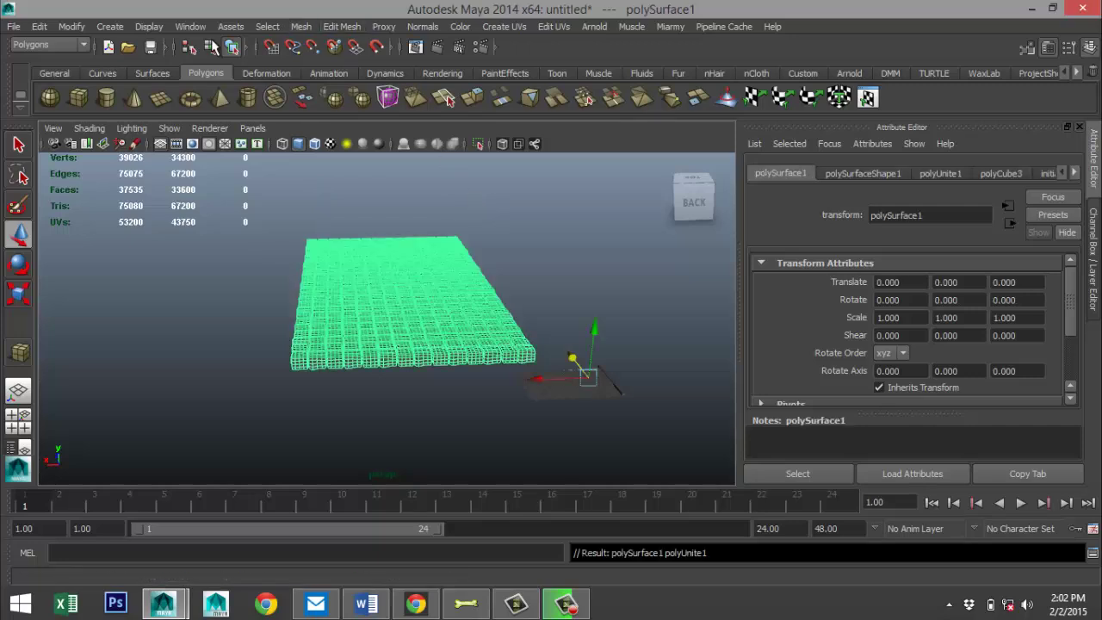
pyautogui.click(73, 29)
pyautogui.click(121, 180)
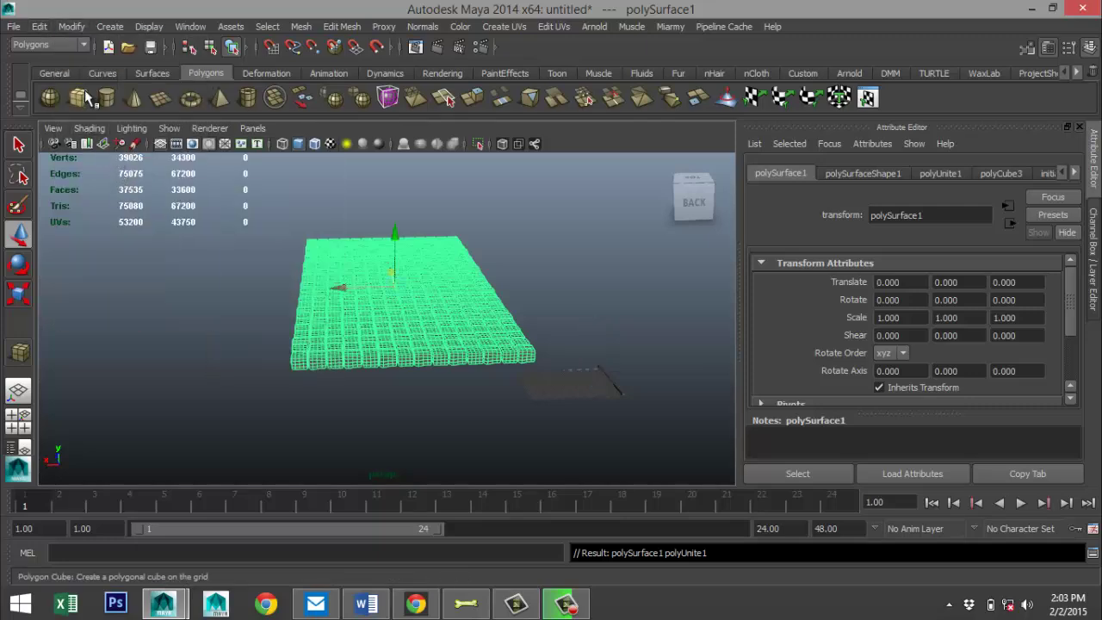
# Switch to the Animation command set and add a nonlinear Bend deformer to the combined stone floor.
pyautogui.click(83, 46)
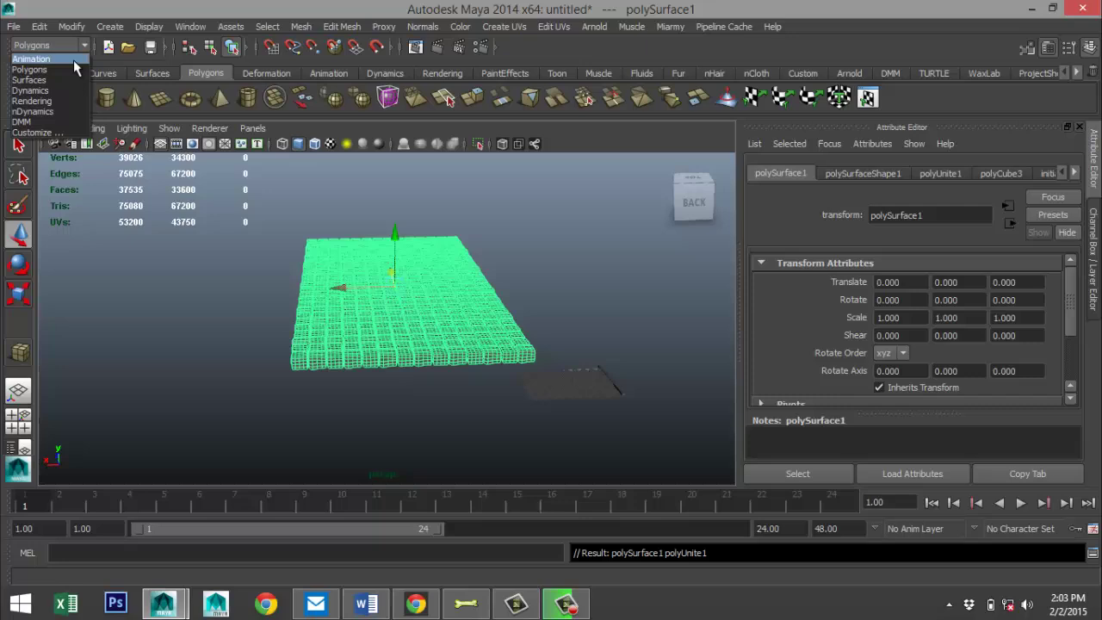
pyautogui.click(73, 60)
pyautogui.click(414, 29)
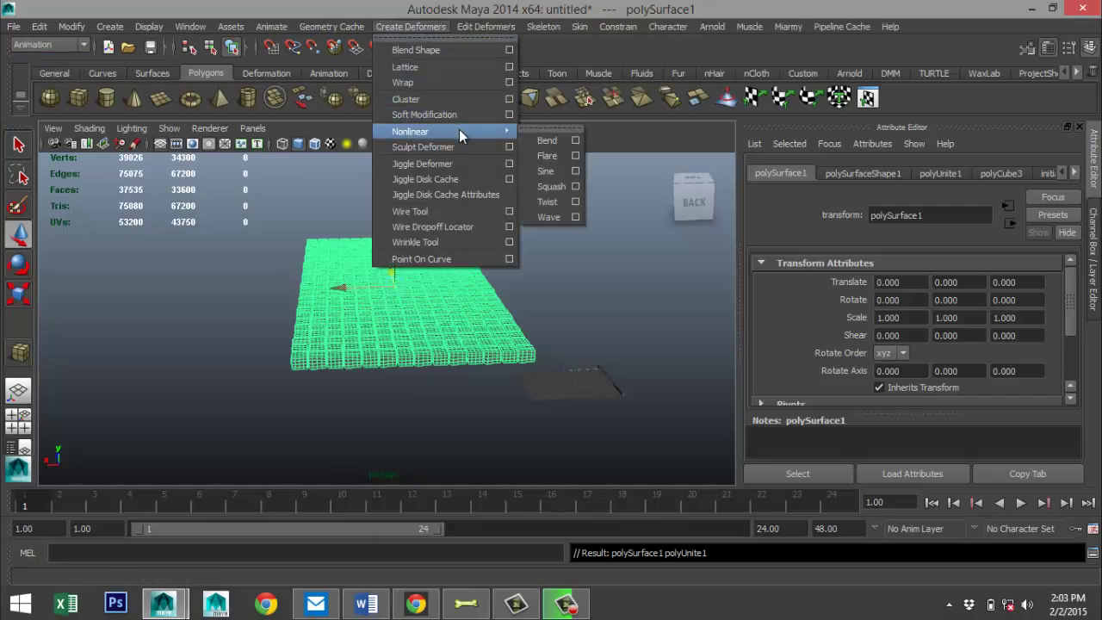
pyautogui.moveTo(511, 138)
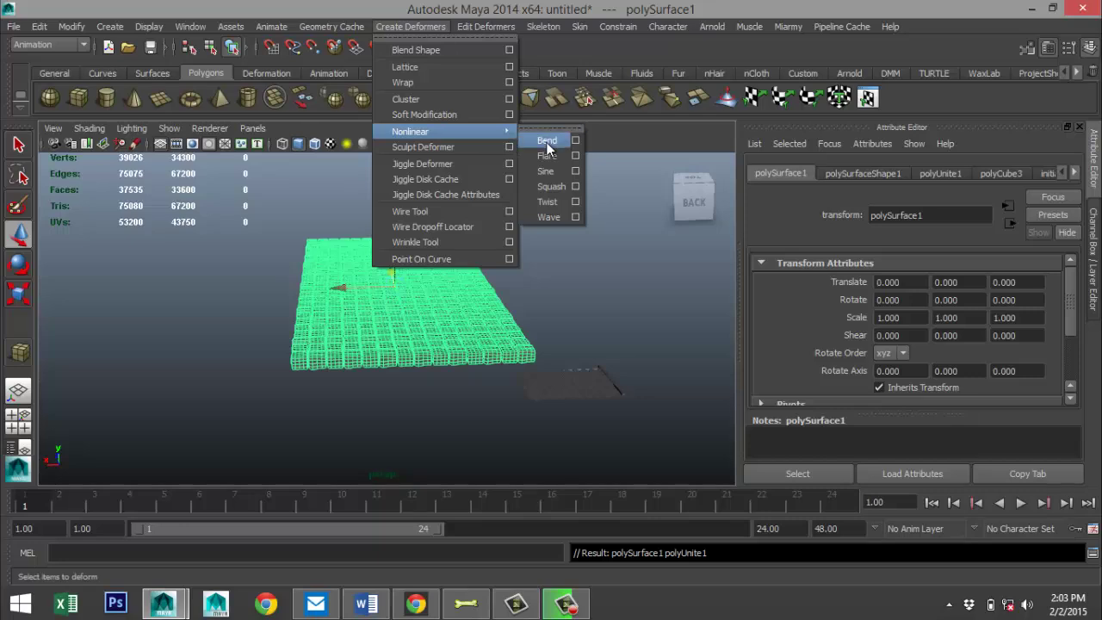
pyautogui.click(546, 141)
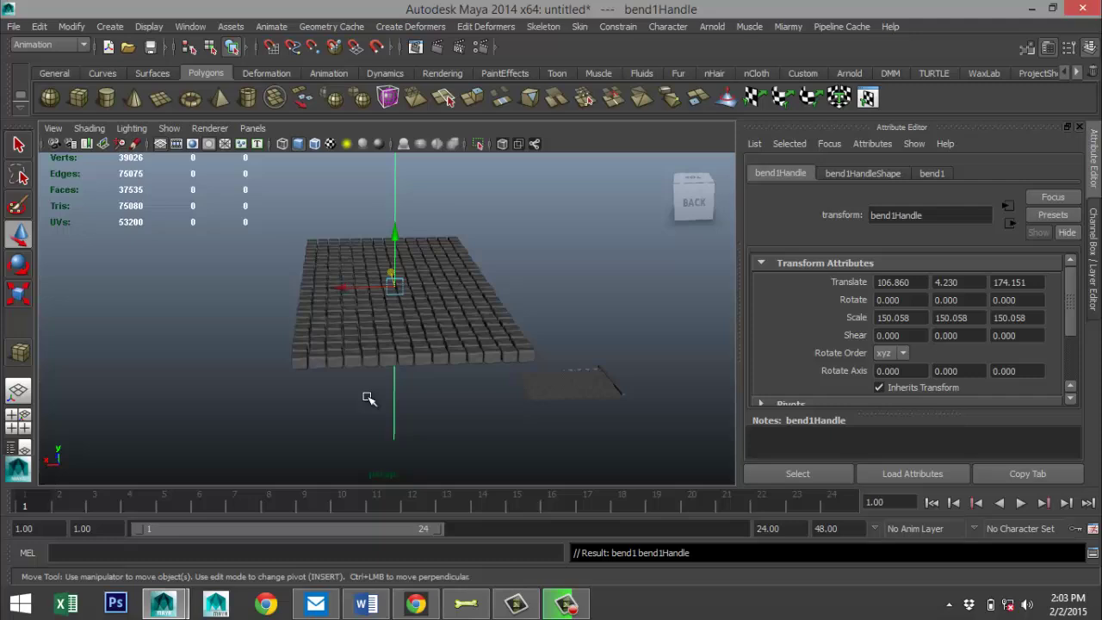
# Try a bend curvature of about -48 on the stone floor and undo it.
pyautogui.keyDown('alt'); pyautogui.moveTo(385, 405); pyautogui.dragTo(615, 411); pyautogui.keyUp('alt')
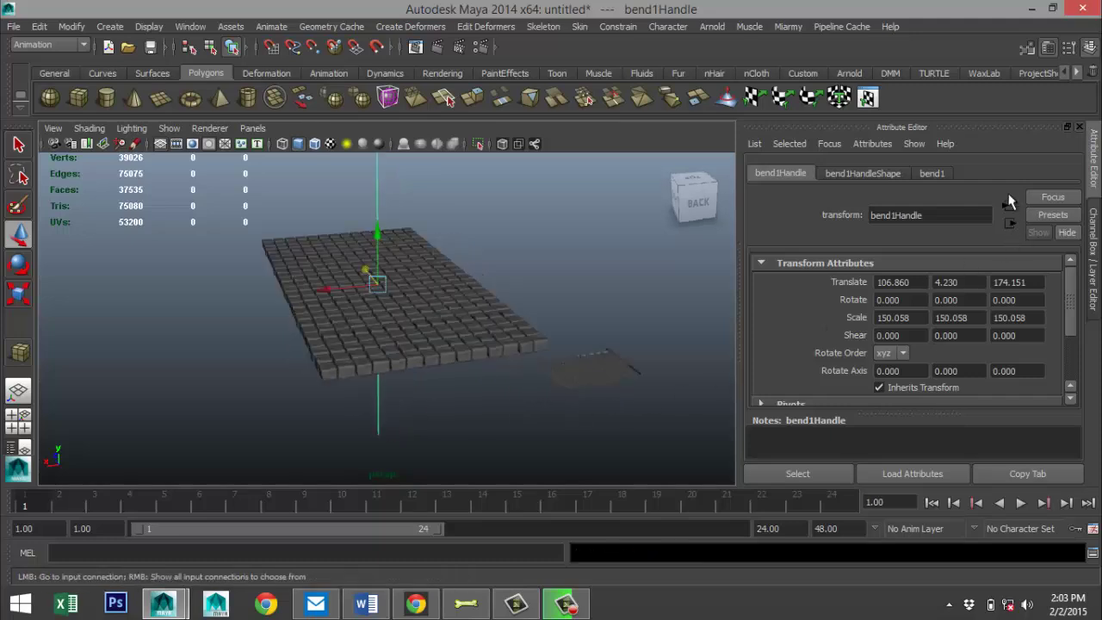
pyautogui.click(935, 173)
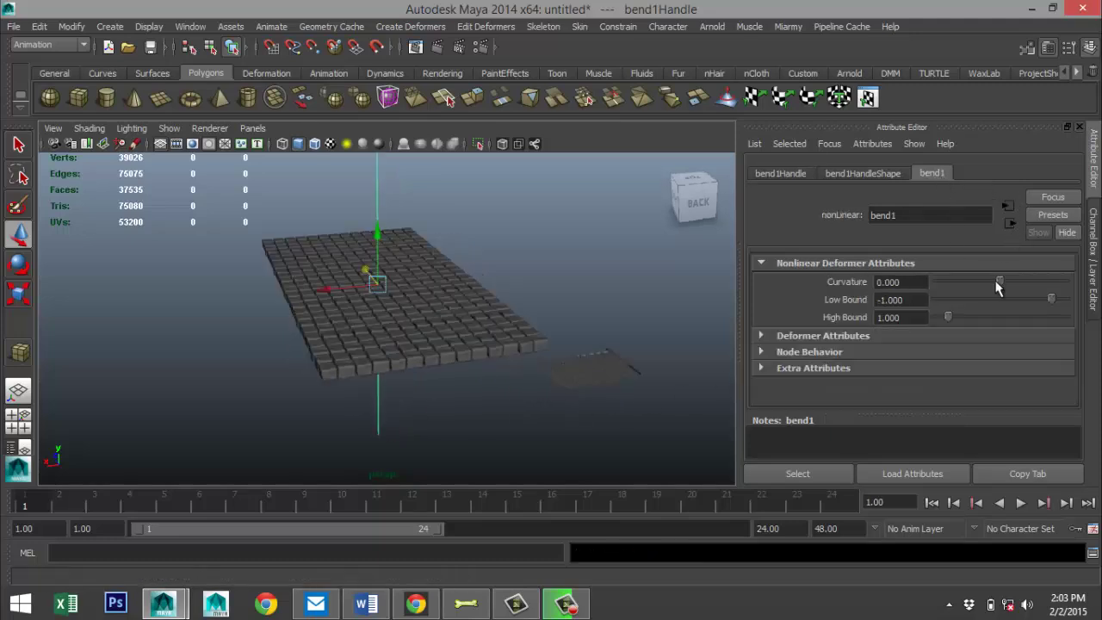
pyautogui.moveTo(1000, 287); pyautogui.dragTo(984, 287)
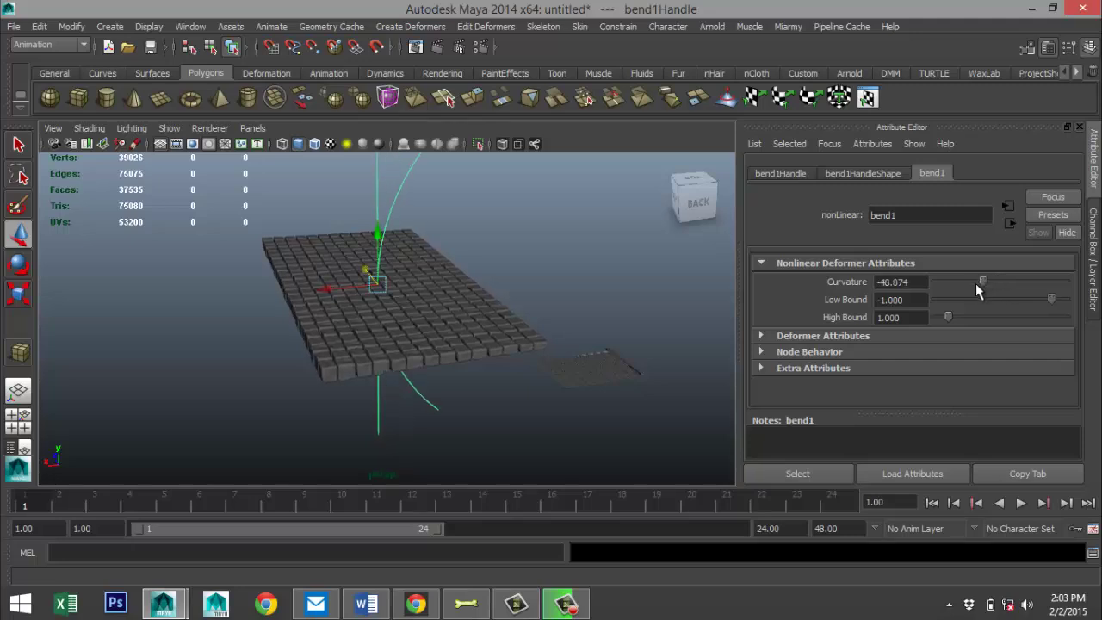
pyautogui.hotkey('ctrl', 'z')
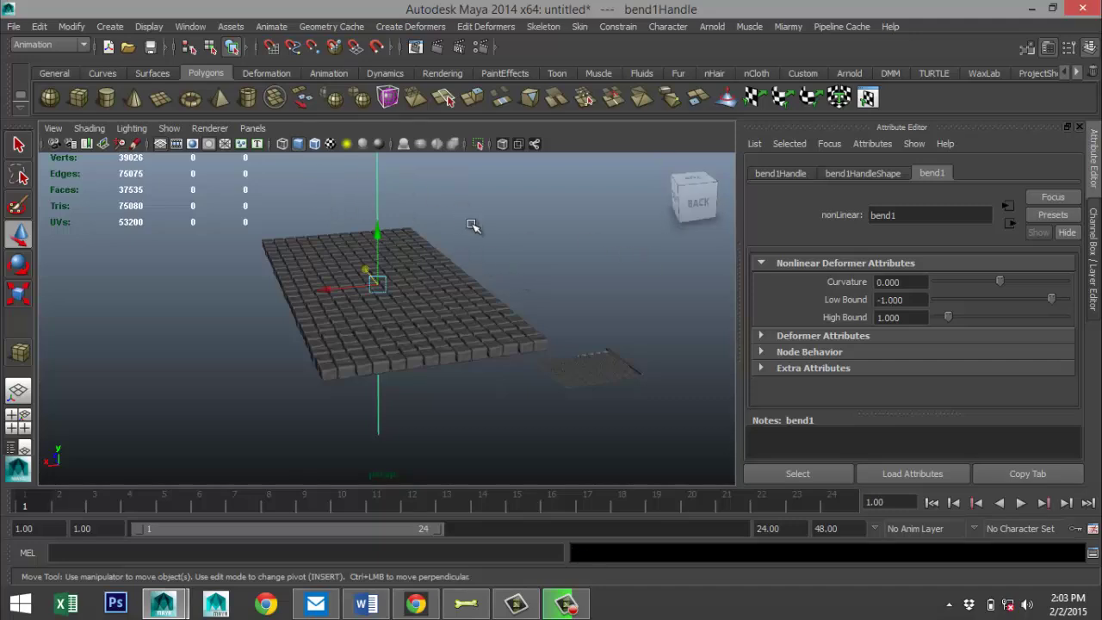
# Rotate the bend handle about X so it lies flat along the floor, with Rotate X at exactly -90.
pyautogui.press('e')
pyautogui.moveTo(396, 253); pyautogui.dragTo(423, 357)
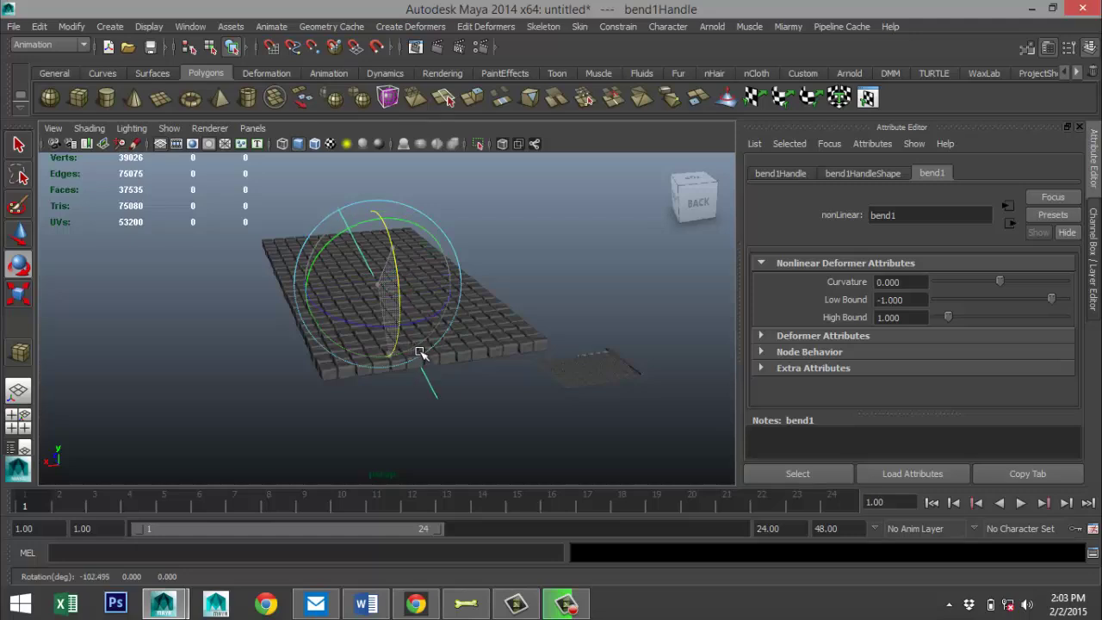
pyautogui.click(793, 173)
pyautogui.doubleClick(927, 300)
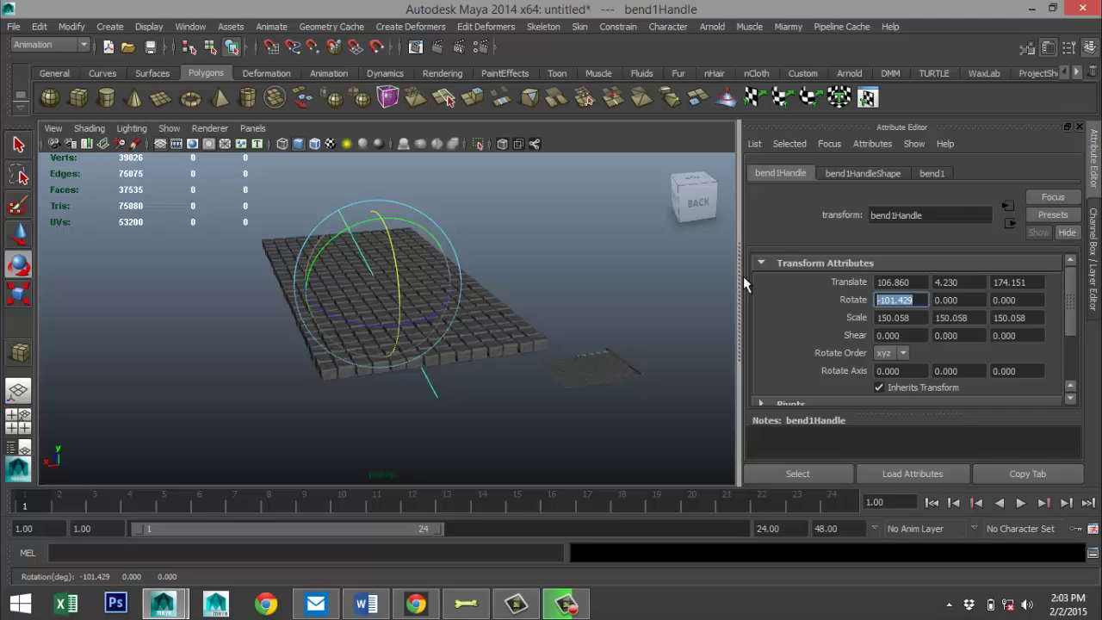
pyautogui.write('-90')
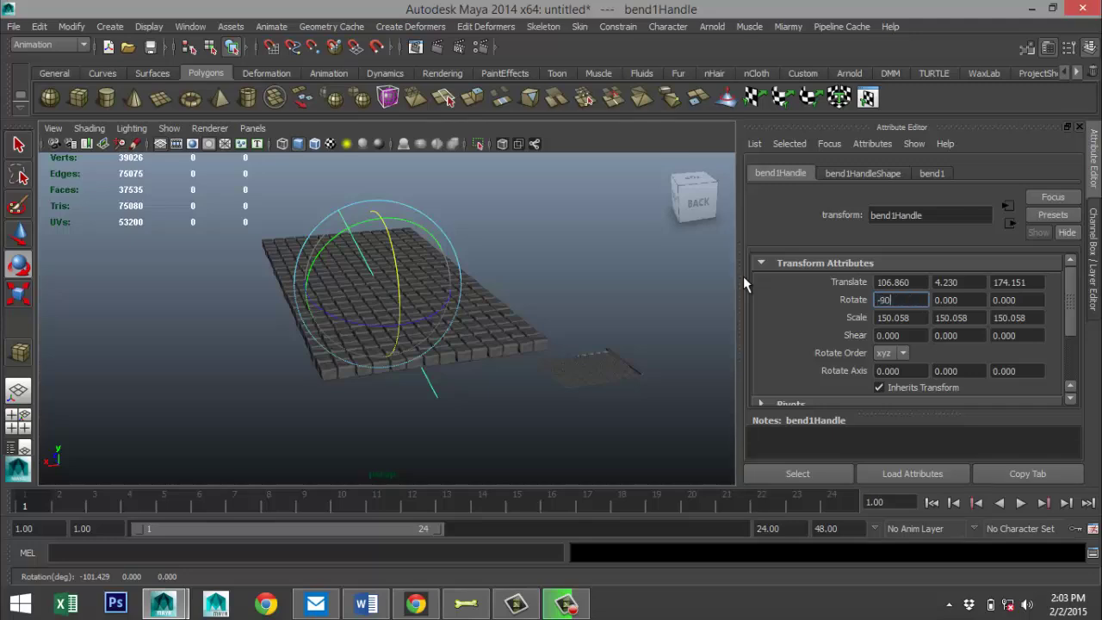
pyautogui.press('Return')
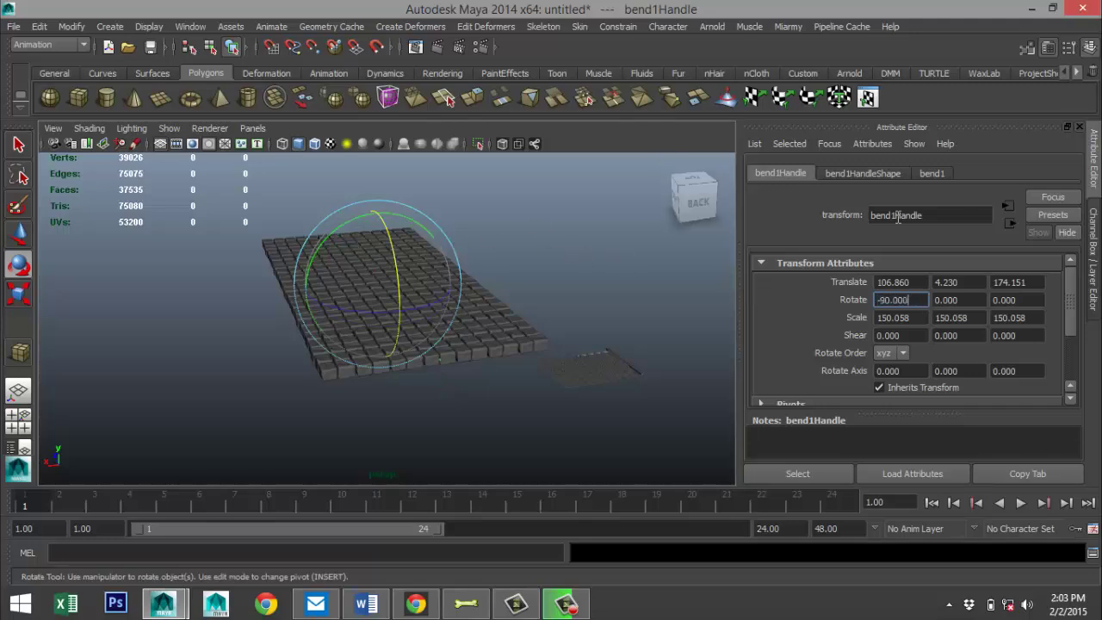
# Try a bend curvature of about -5.6 with the handle in this orientation and undo it.
pyautogui.click(933, 174)
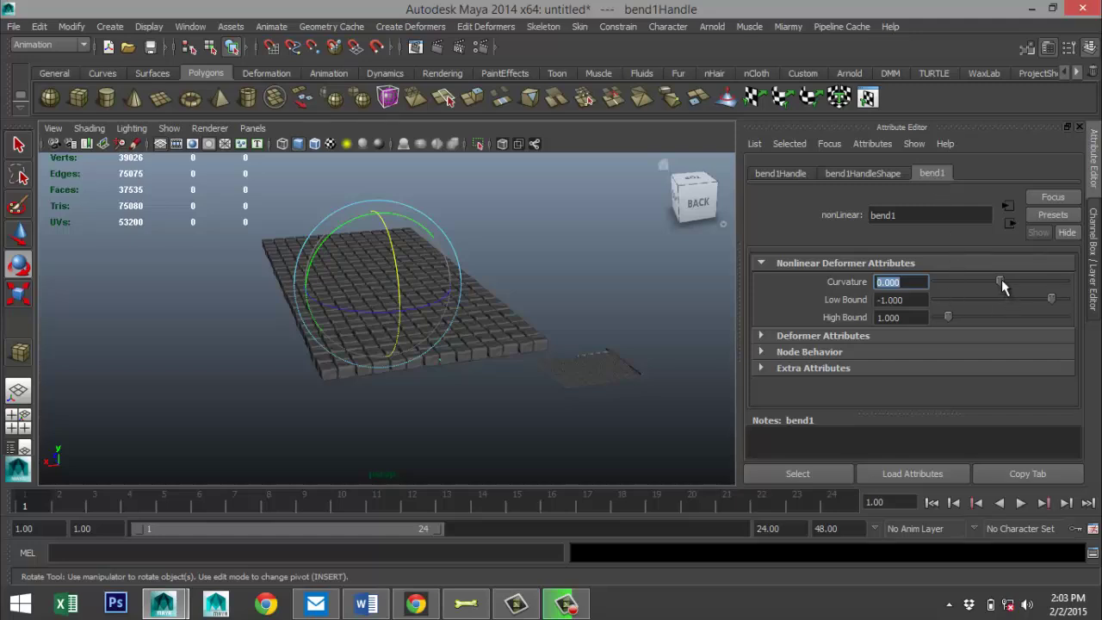
pyautogui.moveTo(1002, 280); pyautogui.dragTo(999, 281)
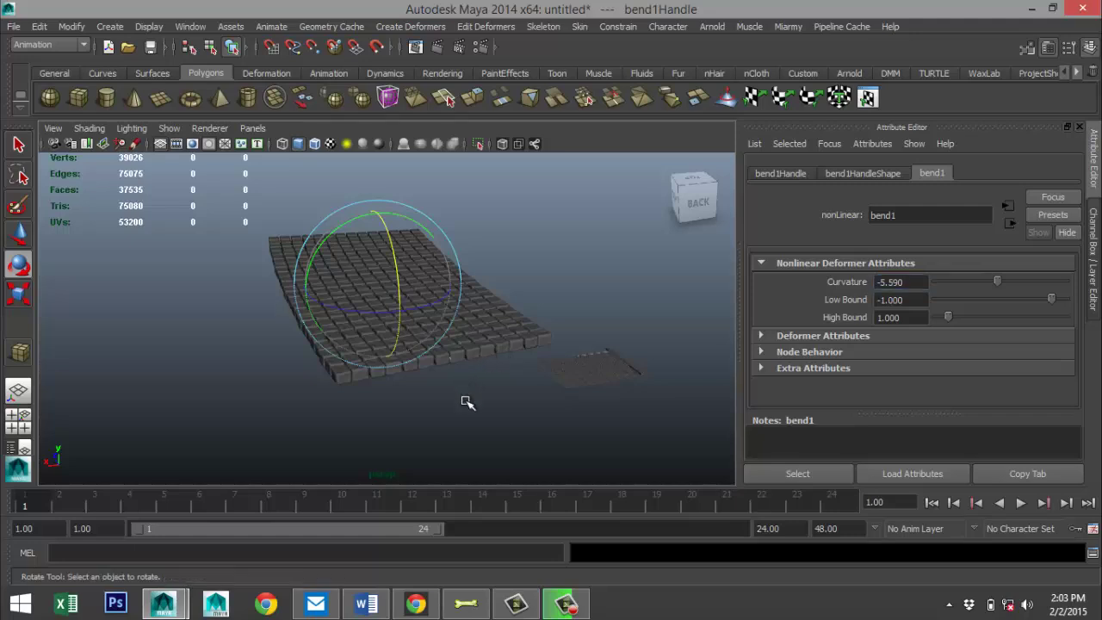
pyautogui.hotkey('ctrl', 'z')
pyautogui.hotkey('ctrl', 'z')
pyautogui.hotkey('ctrl', 'z')
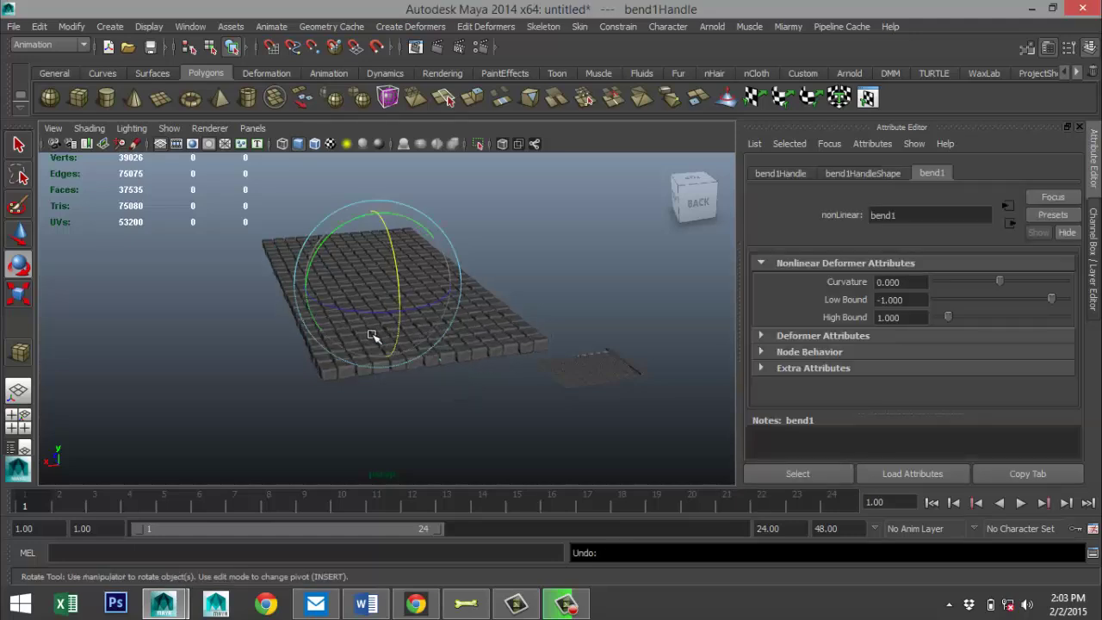
# Rotate the bend handle around its own axis and set its Rotate Z to exactly -90.
pyautogui.moveTo(373, 335)
pyautogui.mouseDown()
pyautogui.moveTo(339, 242)
pyautogui.moveTo(324, 274)
pyautogui.moveTo(337, 335)
pyautogui.moveTo(380, 336)
pyautogui.mouseUp()
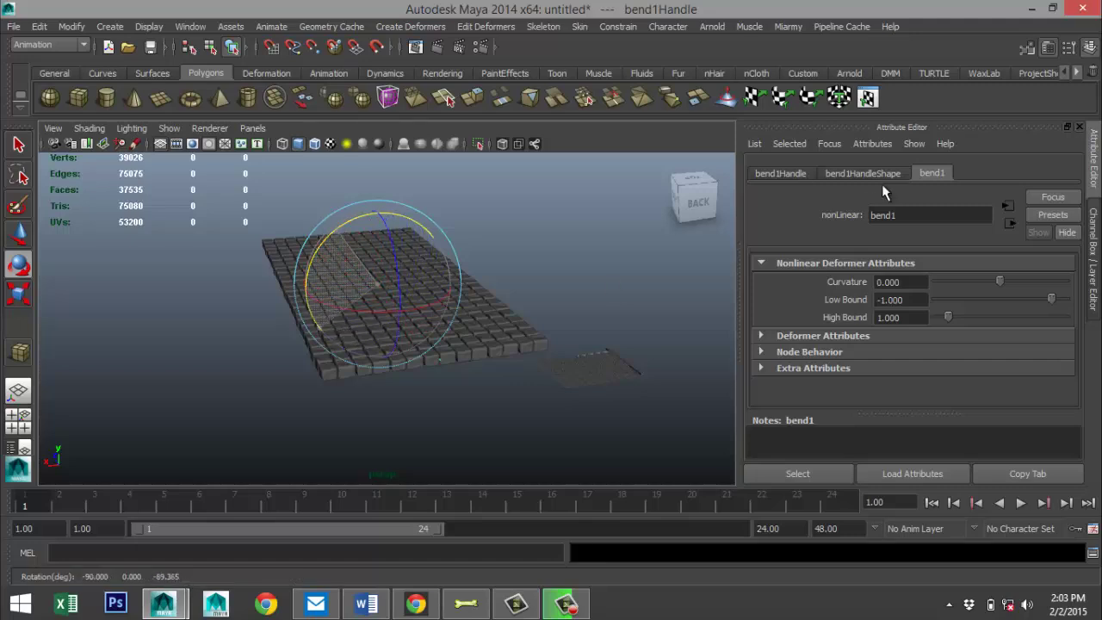
pyautogui.click(787, 172)
pyautogui.click(1034, 301)
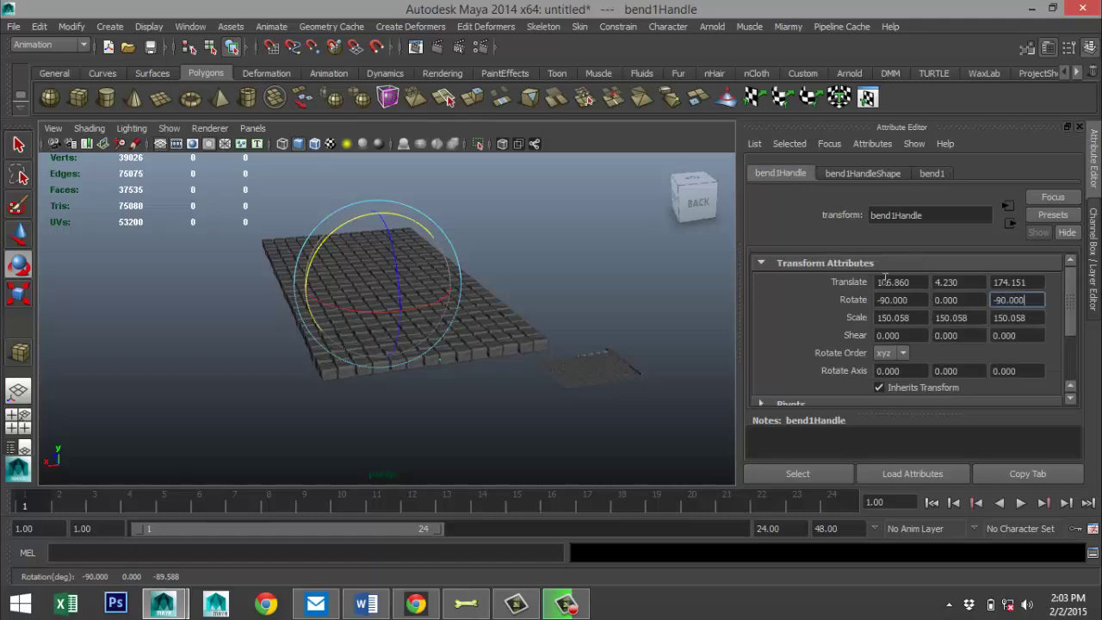
# Arch the stone floor gently upward along its length by setting the bend curvature to about 5.59.
pyautogui.click(937, 174)
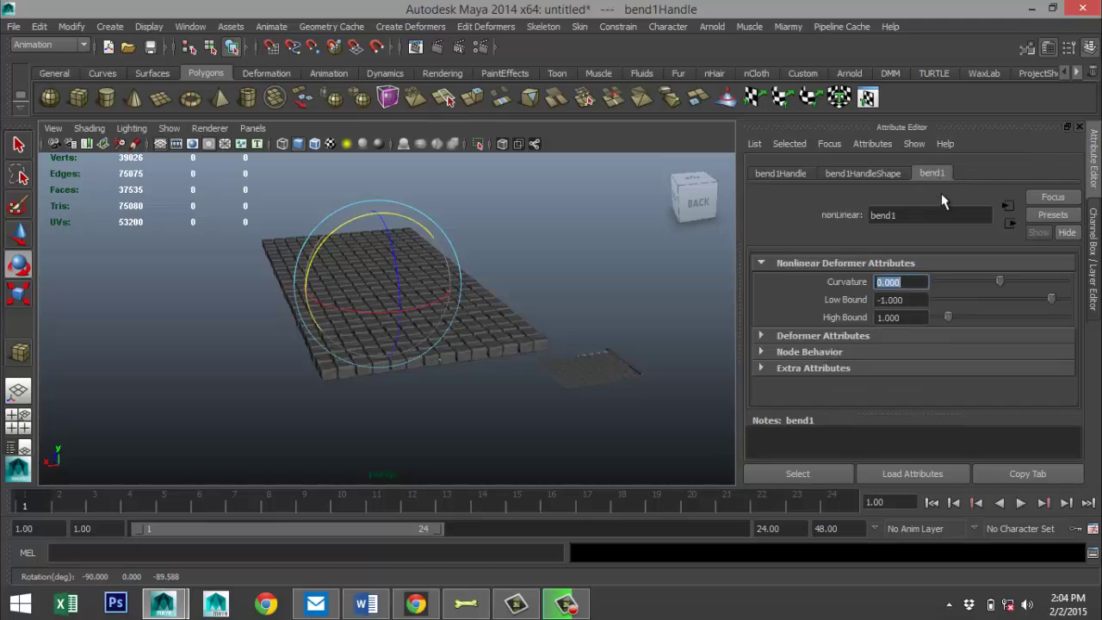
pyautogui.moveTo(1000, 283); pyautogui.dragTo(1003, 288)
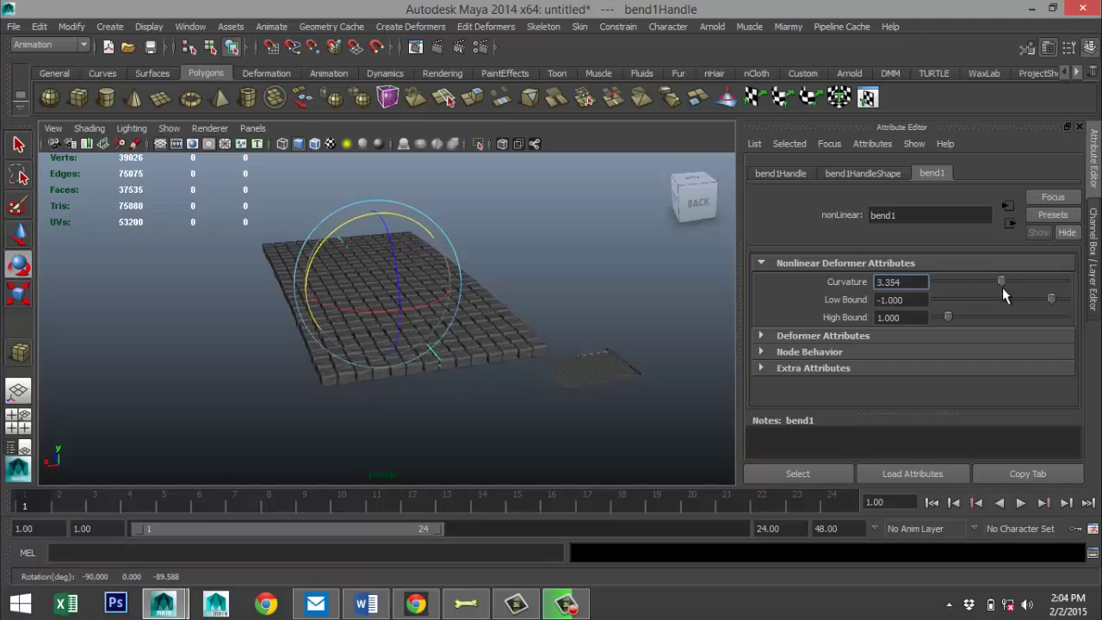
pyautogui.keyDown('alt'); pyautogui.moveTo(340, 393); pyautogui.dragTo(470, 387); pyautogui.keyUp('alt')
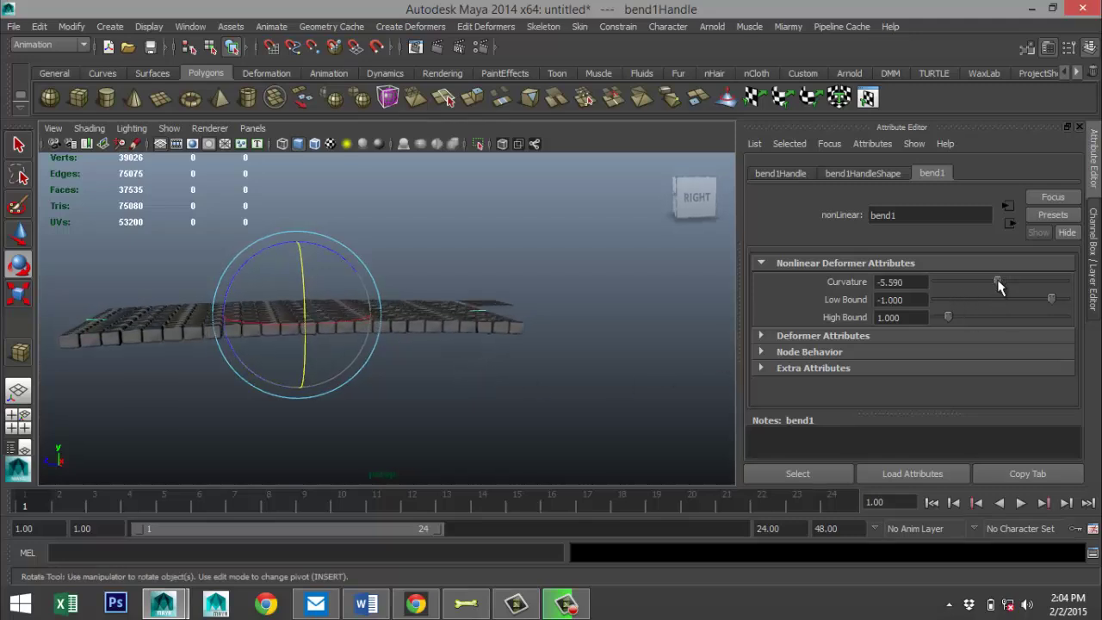
pyautogui.moveTo(998, 281); pyautogui.dragTo(1003, 280)
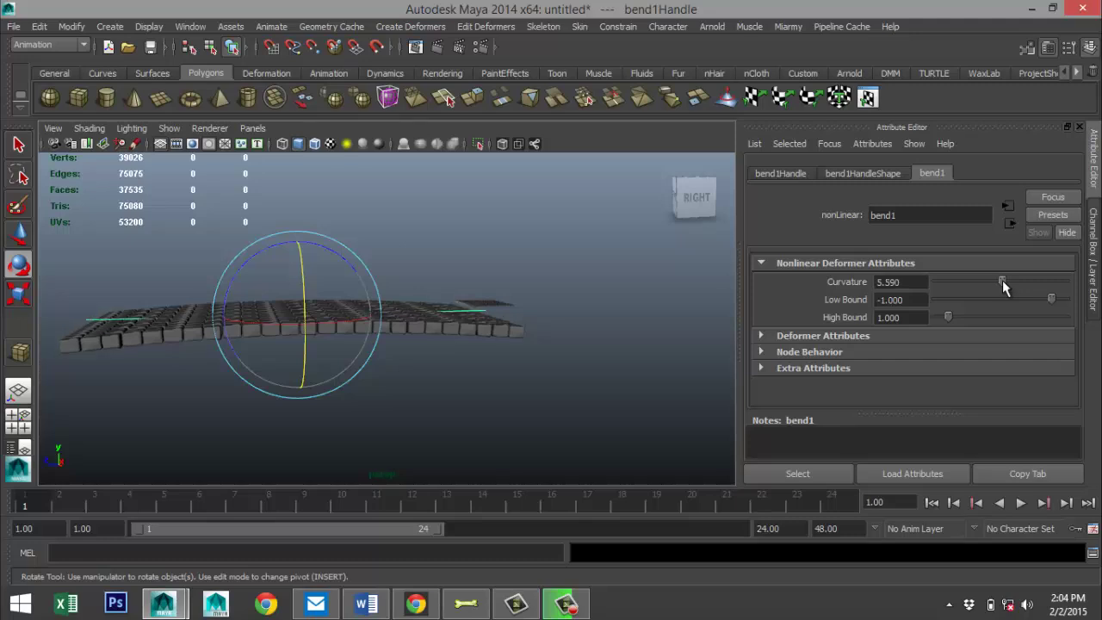
# Select everything in the scene, delete its construction history to bake in the bend, and clear the selection.
pyautogui.click(561, 366)
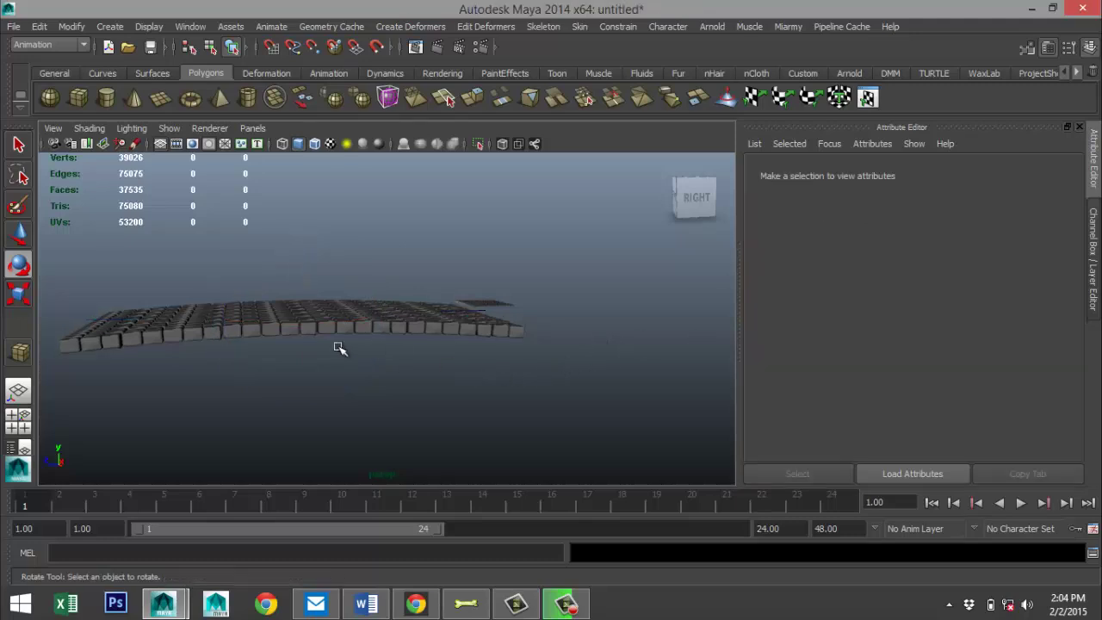
pyautogui.keyDown('alt'); pyautogui.moveTo(340, 348); pyautogui.dragTo(224, 319); pyautogui.keyUp('alt')
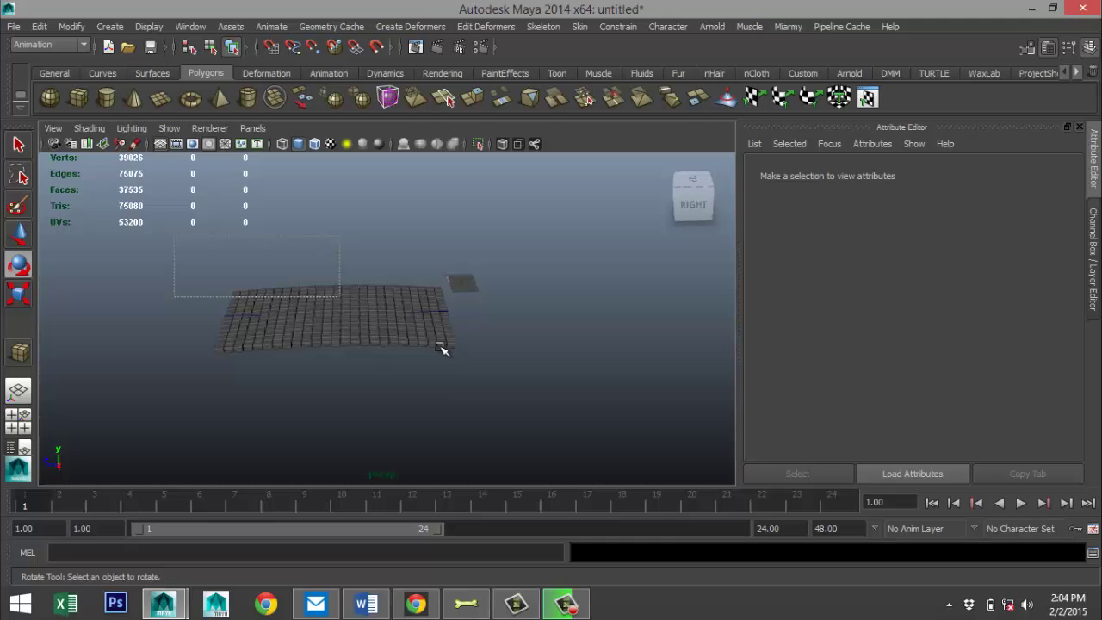
pyautogui.hotkey('ctrl', 'z')
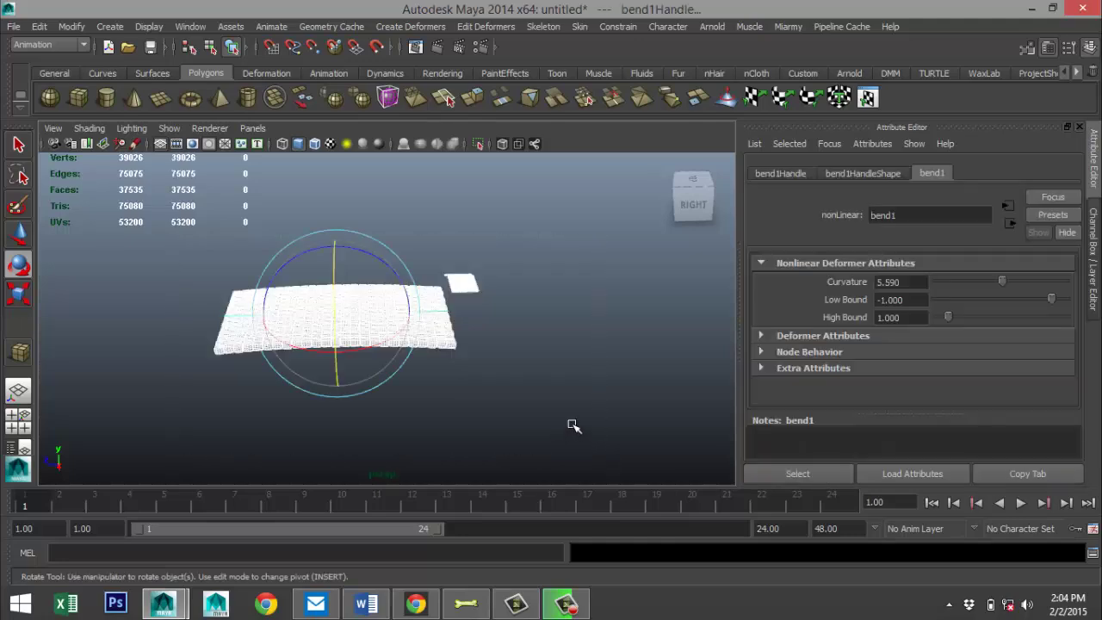
pyautogui.click(40, 27)
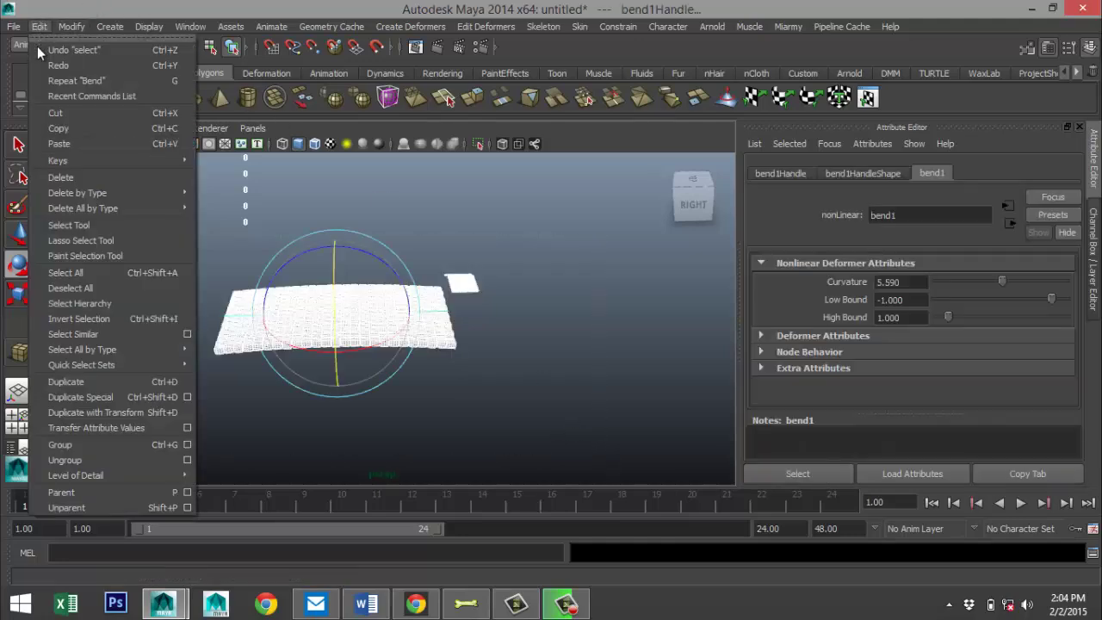
pyautogui.moveTo(192, 195)
pyautogui.click(226, 203)
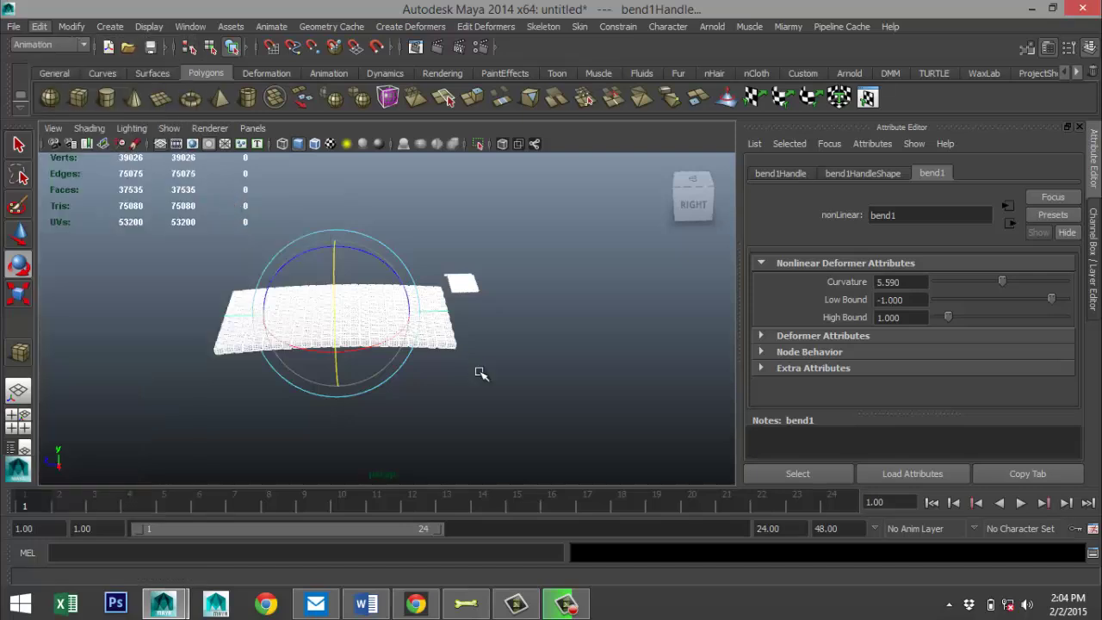
pyautogui.keyDown('alt'); pyautogui.moveTo(481, 373); pyautogui.dragTo(568, 376); pyautogui.keyUp('alt')
pyautogui.click(457, 419)
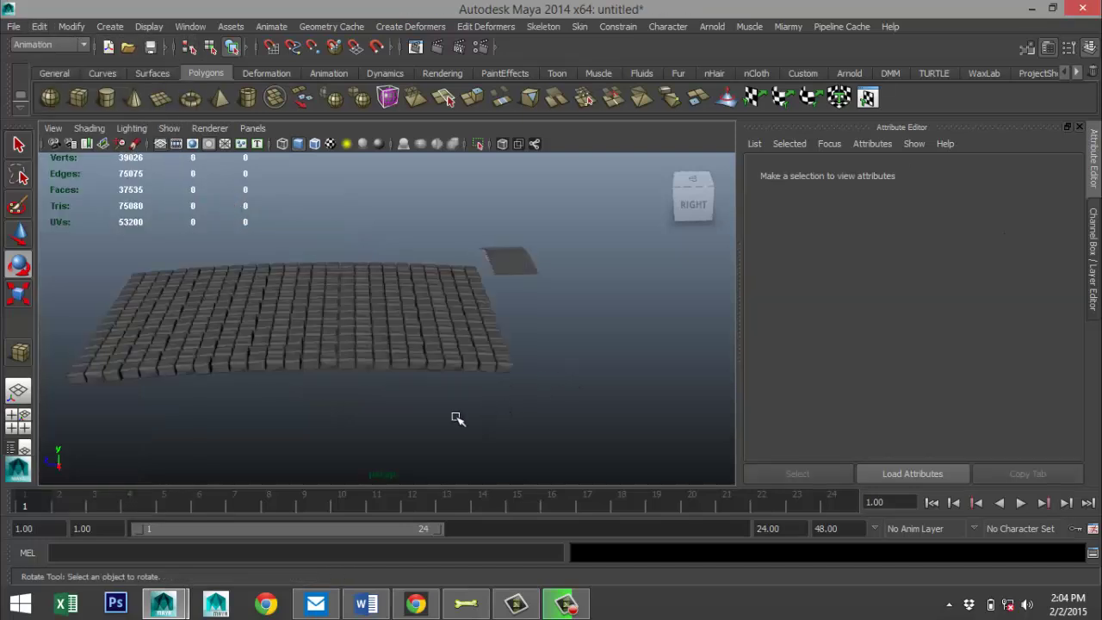
# Examine the arched cobblestone floor up close along its front edge and from a corner angle.
pyautogui.scroll(8, 500, 376)
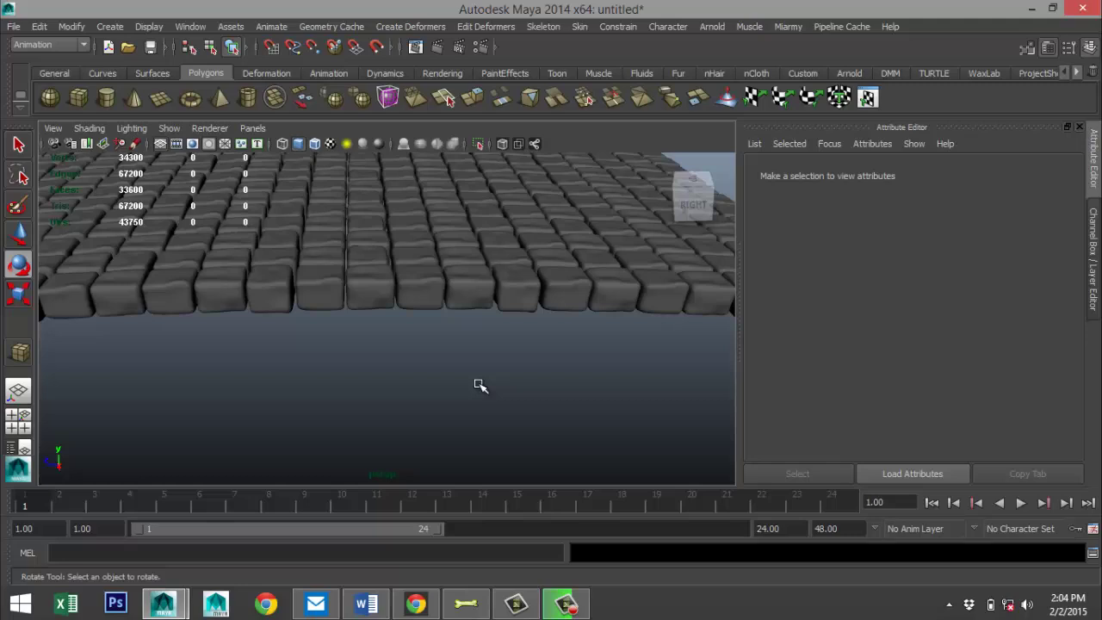
pyautogui.keyDown('alt'); pyautogui.moveTo(414, 364); pyautogui.dragTo(414, 354); pyautogui.keyUp('alt')
pyautogui.keyDown('alt'); pyautogui.moveTo(413, 354); pyautogui.dragTo(473, 411, button='middle'); pyautogui.keyUp('alt')
pyautogui.keyDown('alt'); pyautogui.moveTo(473, 411); pyautogui.dragTo(393, 437); pyautogui.keyUp('alt')
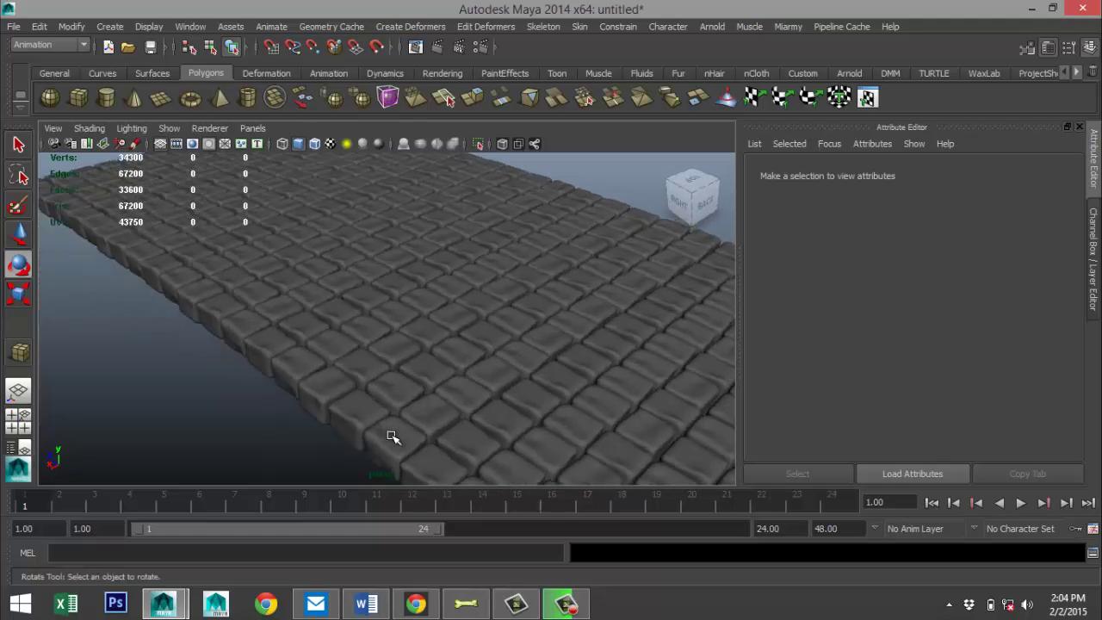
pyautogui.scroll(-10, 328, 386)
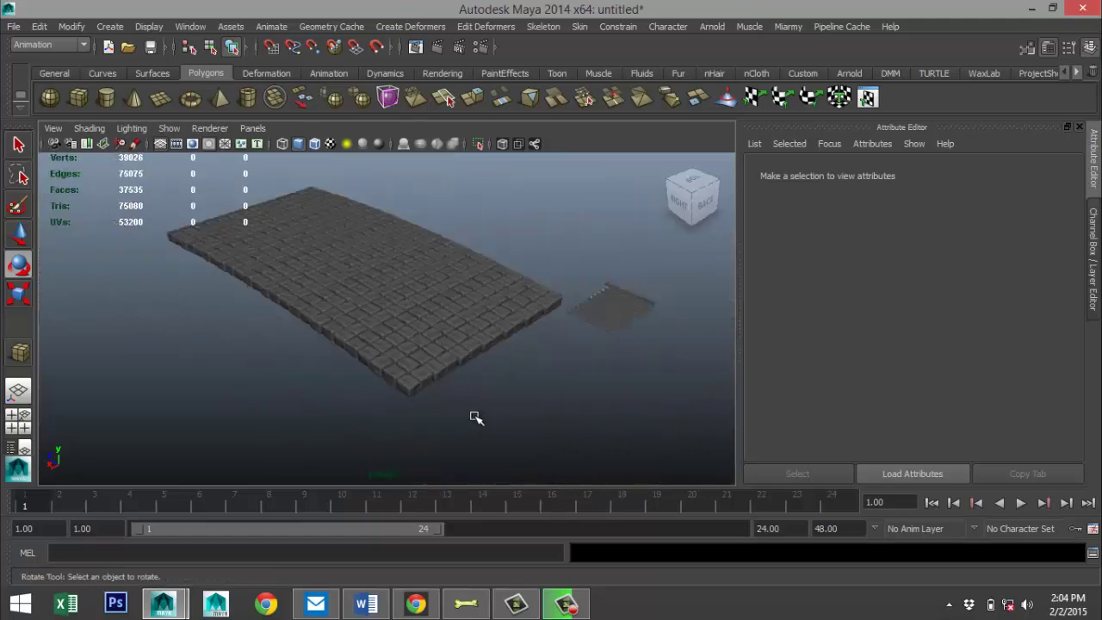
# Inspect the herringbone floor up close from several angles, including its plank pattern and border strip.
pyautogui.keyDown('alt'); pyautogui.moveTo(476, 418); pyautogui.dragTo(382, 411, button='middle'); pyautogui.keyUp('alt')
pyautogui.scroll(3, 397, 410)
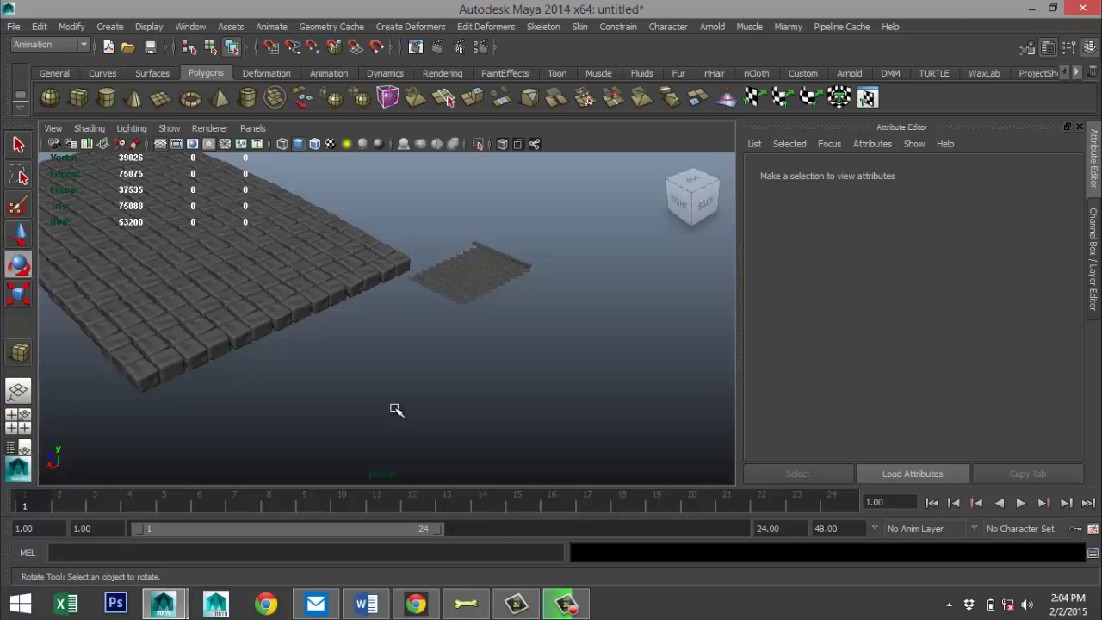
pyautogui.scroll(2, 397, 410)
pyautogui.keyDown('alt'); pyautogui.moveTo(576, 359); pyautogui.dragTo(436, 429, button='middle'); pyautogui.keyUp('alt')
pyautogui.scroll(5, 438, 425)
pyautogui.scroll(-5, 440, 424)
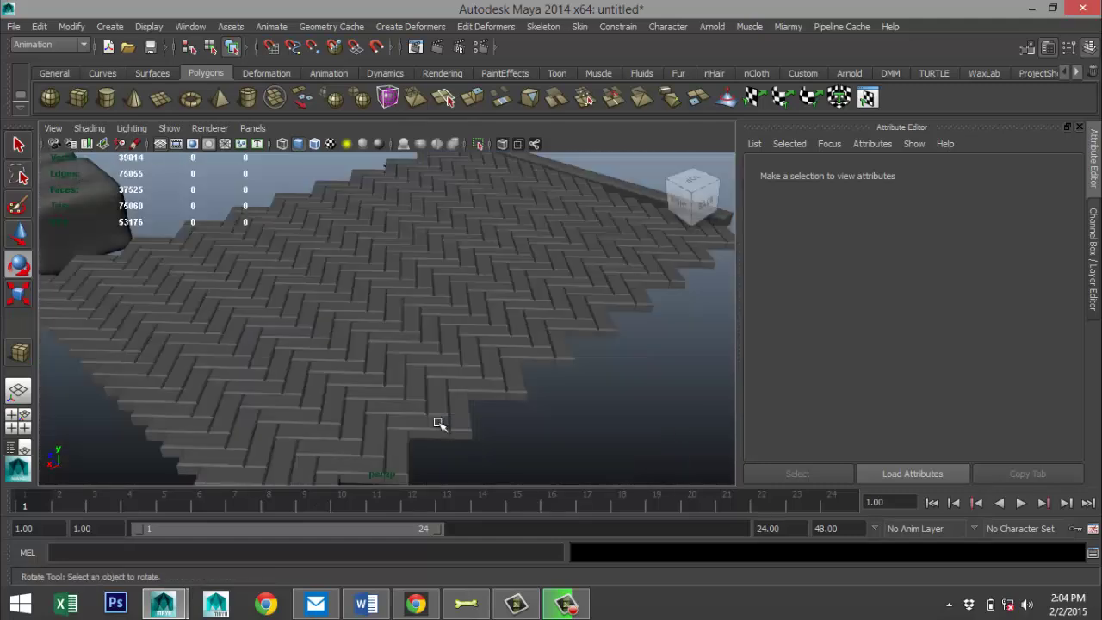
pyautogui.scroll(5, 438, 423)
pyautogui.keyDown('alt'); pyautogui.moveTo(390, 415); pyautogui.dragTo(428, 414); pyautogui.keyUp('alt')
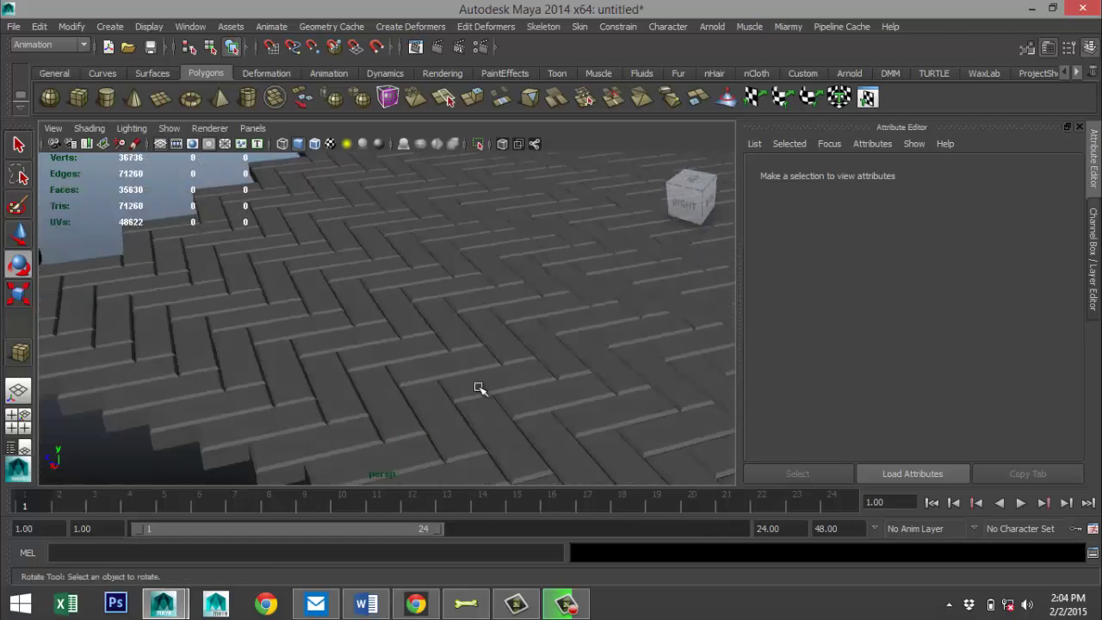
pyautogui.keyDown('alt'); pyautogui.moveTo(480, 388); pyautogui.dragTo(471, 494); pyautogui.keyUp('alt')
pyautogui.scroll(-5, 364, 415)
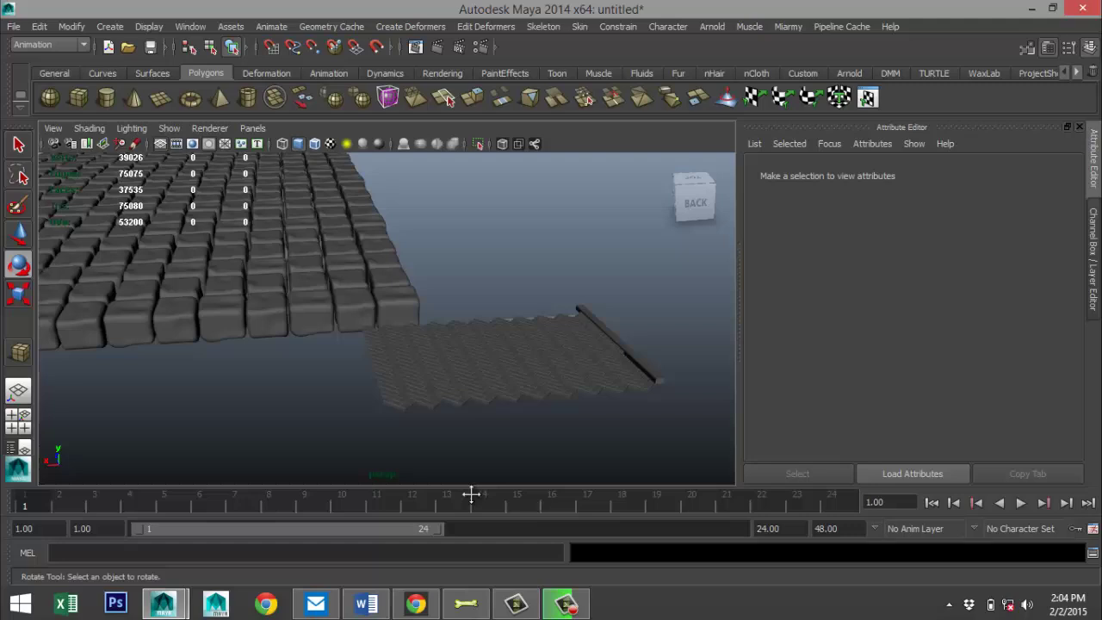
# Review the cobblestone surface again at close range and compare both finished floors side by side.
pyautogui.scroll(5, 382, 450)
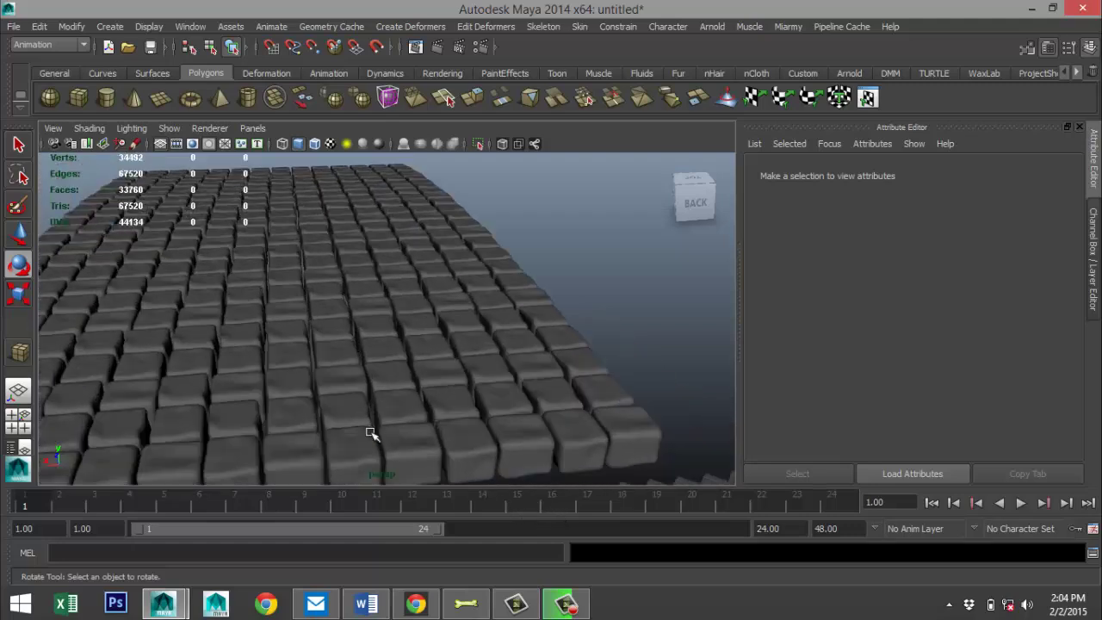
pyautogui.scroll(-6, 370, 433)
pyautogui.keyDown('alt'); pyautogui.moveTo(376, 430); pyautogui.dragTo(402, 430); pyautogui.keyUp('alt')
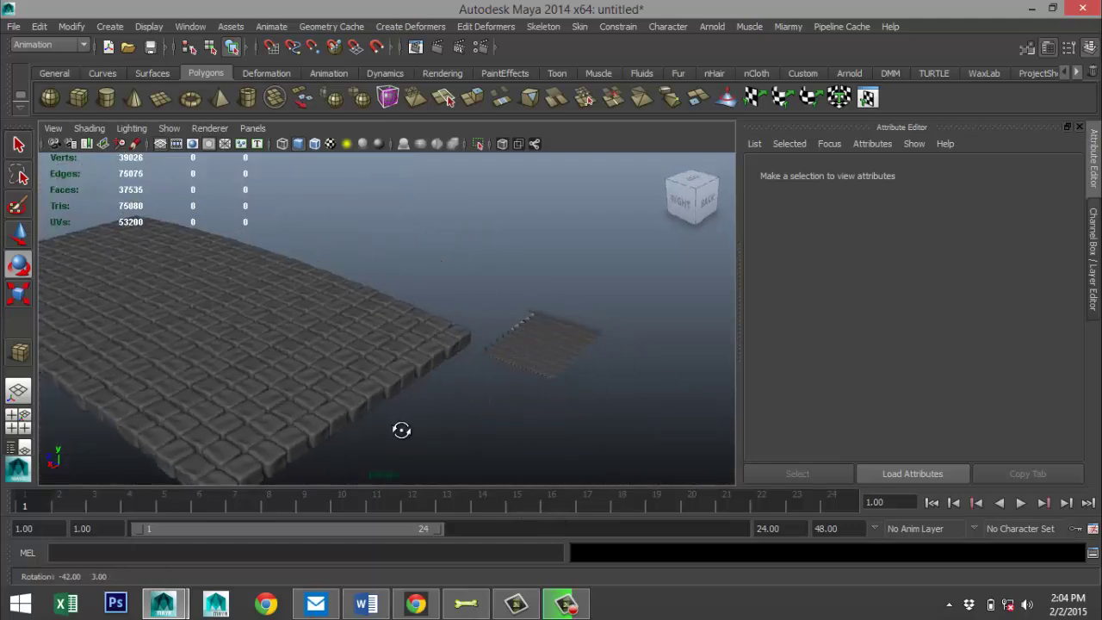
pyautogui.moveTo(404, 428)
pyautogui.keyDown('alt'); pyautogui.mouseDown(button='middle')
pyautogui.moveTo(446, 420)
pyautogui.moveTo(421, 431)
pyautogui.moveTo(410, 411)
pyautogui.mouseUp(button='middle'); pyautogui.keyUp('alt')
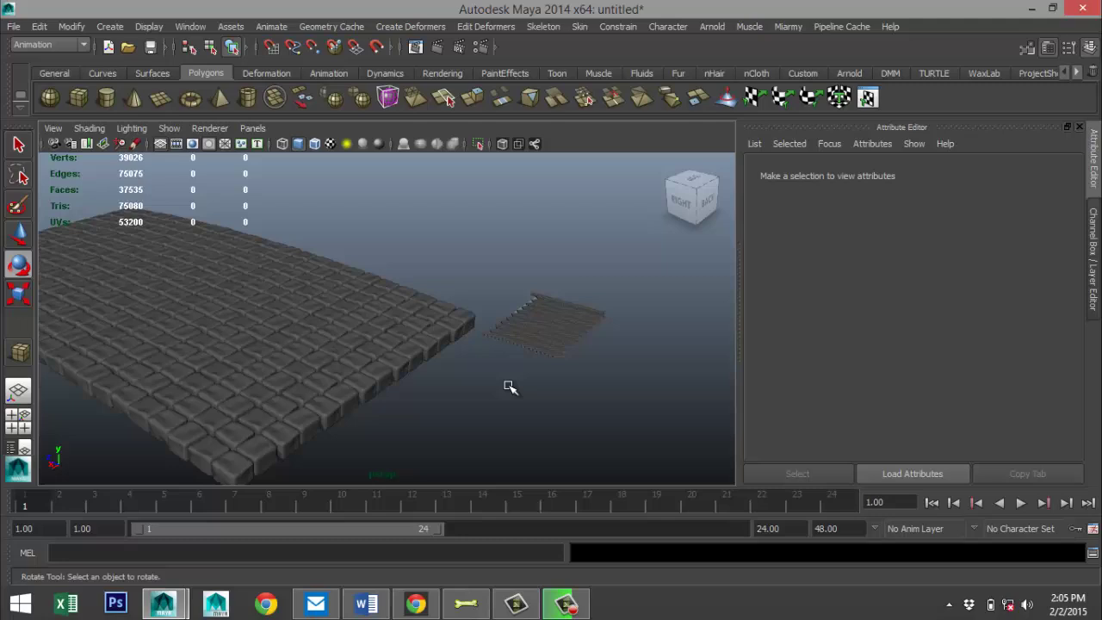